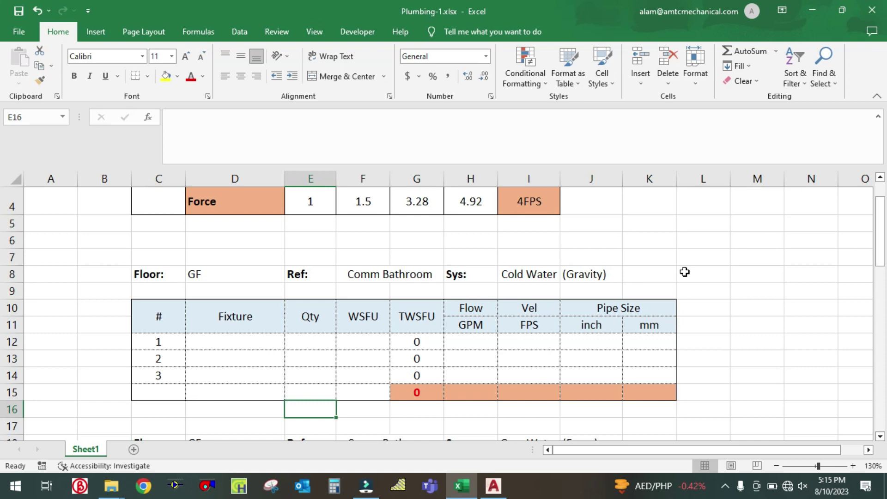
- Switch to AutoCAD and examine the cold water piping around the toilets, ablution taps and wash basins
left_click(494, 485)
scroll(388, 252, "up", 5)
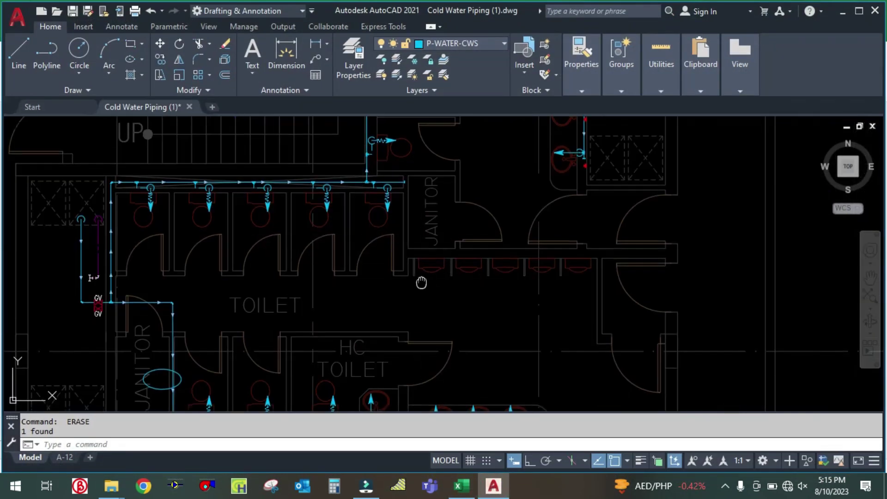
middle_click_drag(421, 281, 400, 203)
scroll(456, 256, "down", 5)
scroll(457, 255, "up", 4)
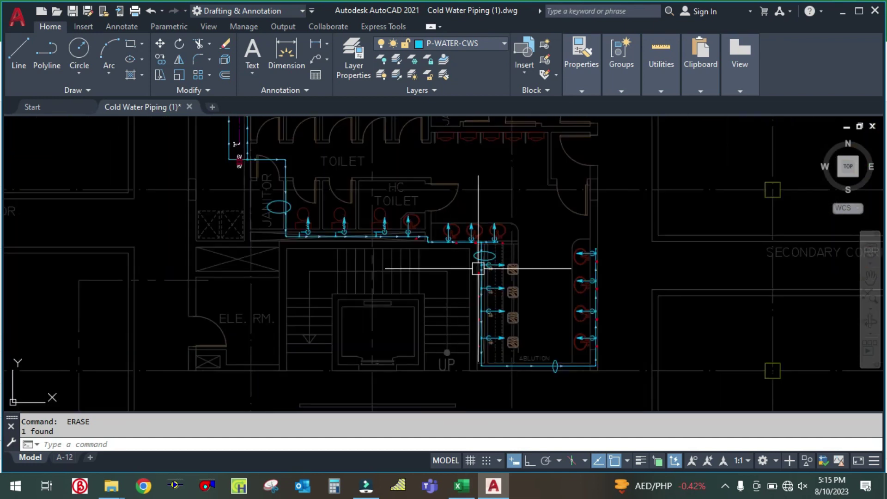
scroll(521, 287, "up", 3)
mouse_move(525, 284)
middle_mouse_down()
mouse_move(543, 303)
mouse_move(513, 242)
middle_mouse_up()
scroll(513, 242, "up", 2)
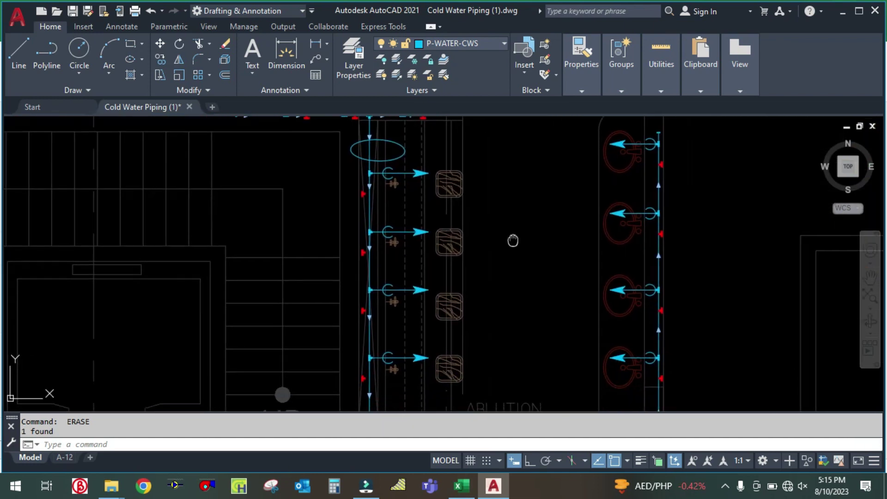
mouse_move(520, 339)
middle_mouse_down()
mouse_move(513, 267)
mouse_move(521, 239)
mouse_move(551, 344)
middle_mouse_up()
right_click(514, 239)
left_click(503, 241)
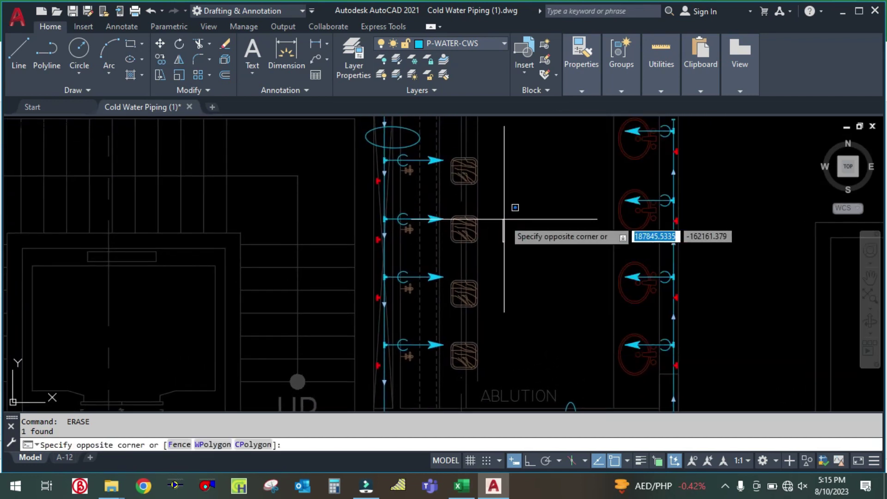
left_click(505, 220)
scroll(499, 246, "down", 2)
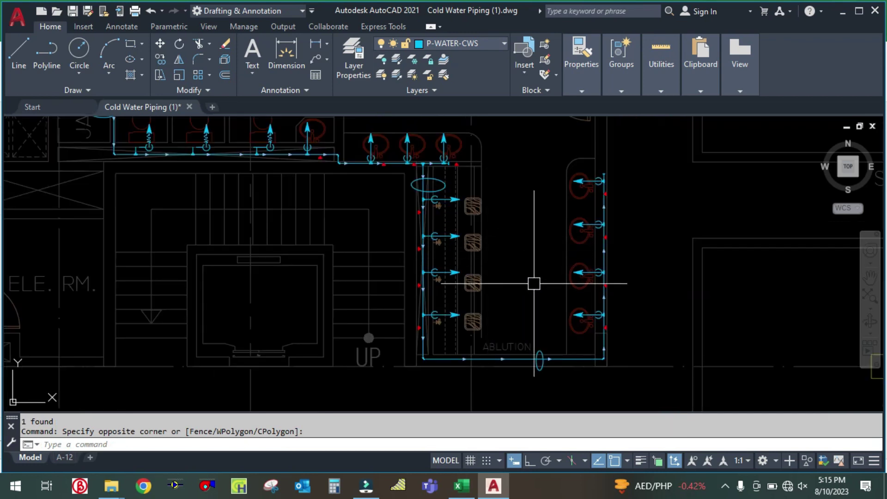
middle_click_drag(400, 259, 402, 297)
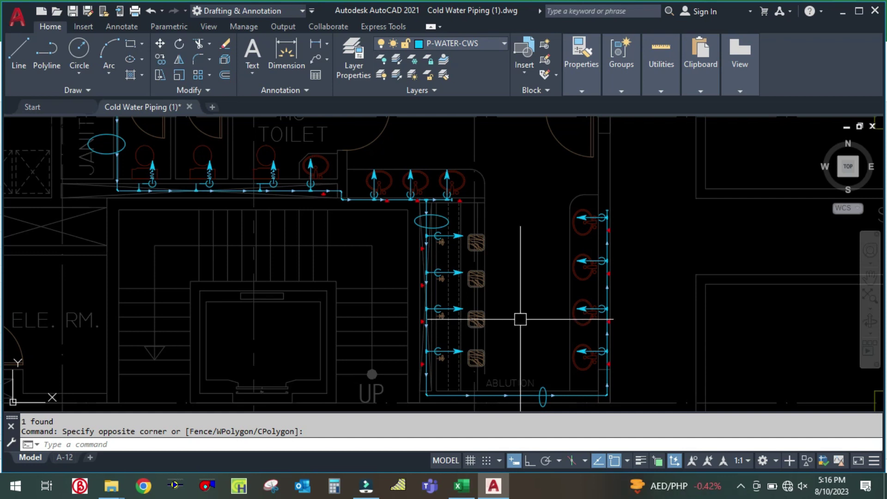
mouse_move(514, 319)
middle_mouse_down()
mouse_move(537, 300)
mouse_move(565, 307)
mouse_move(553, 329)
middle_mouse_up()
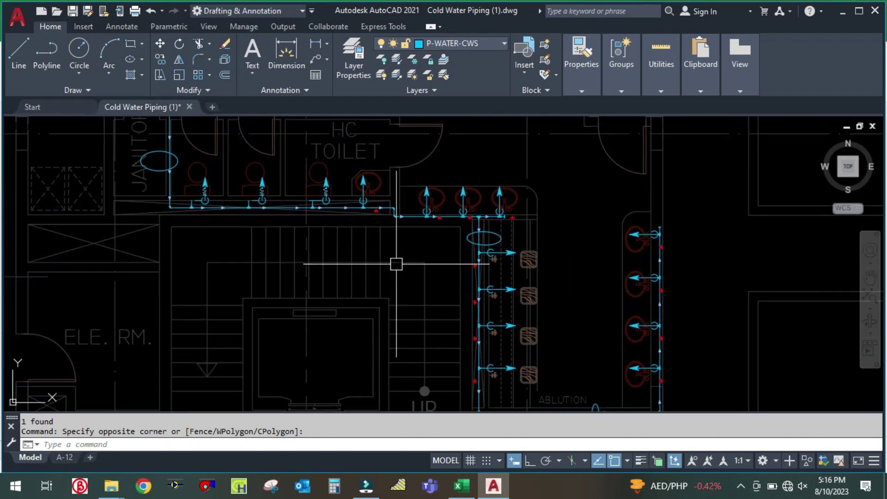
mouse_move(396, 267)
middle_mouse_down()
mouse_move(501, 248)
mouse_move(525, 256)
mouse_move(537, 275)
mouse_move(572, 263)
middle_mouse_up()
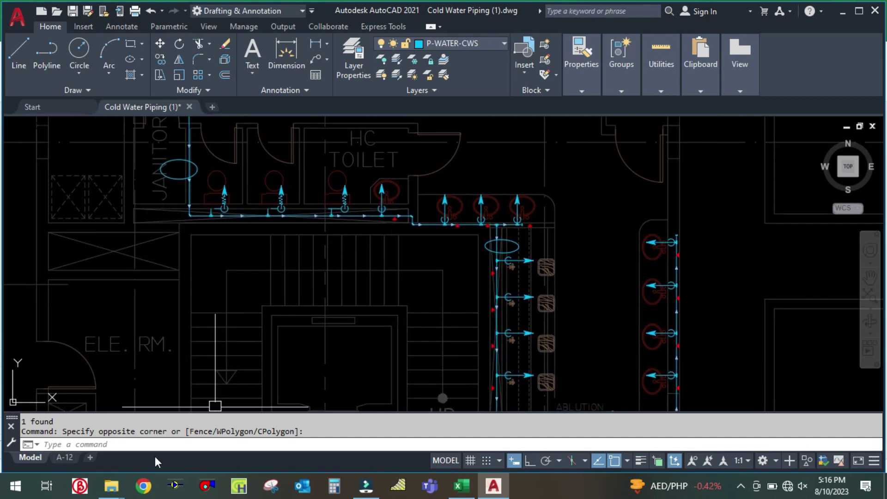
- Check the Cold water folder in File Explorer and select the first Fixture cell of the gravity table in Excel
mouse_move(116, 491)
left_click(194, 432)
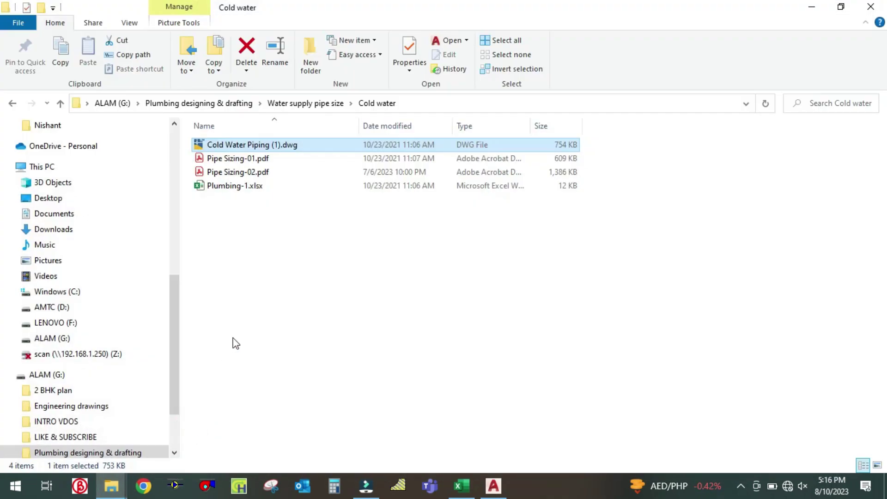
left_click(60, 105)
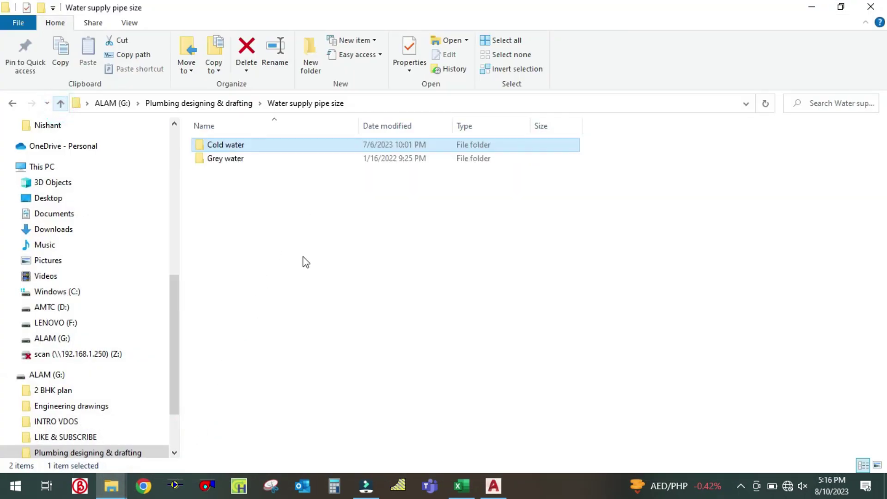
double_click(225, 145)
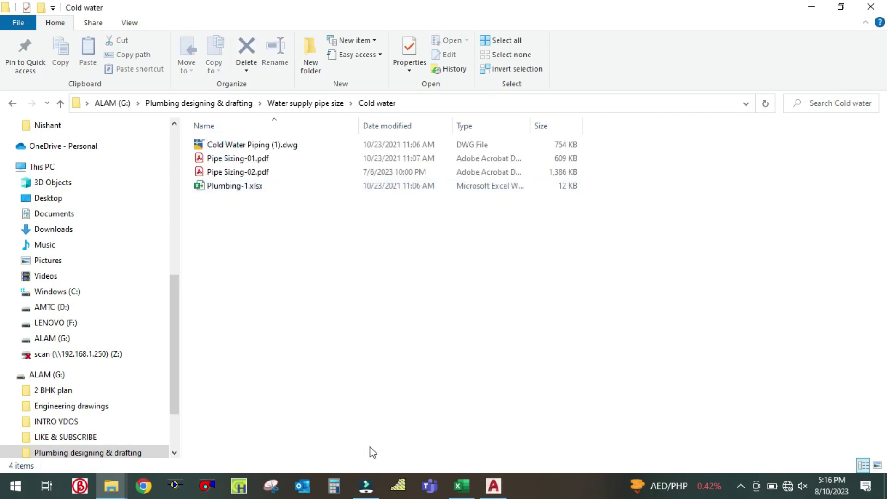
left_click(461, 485)
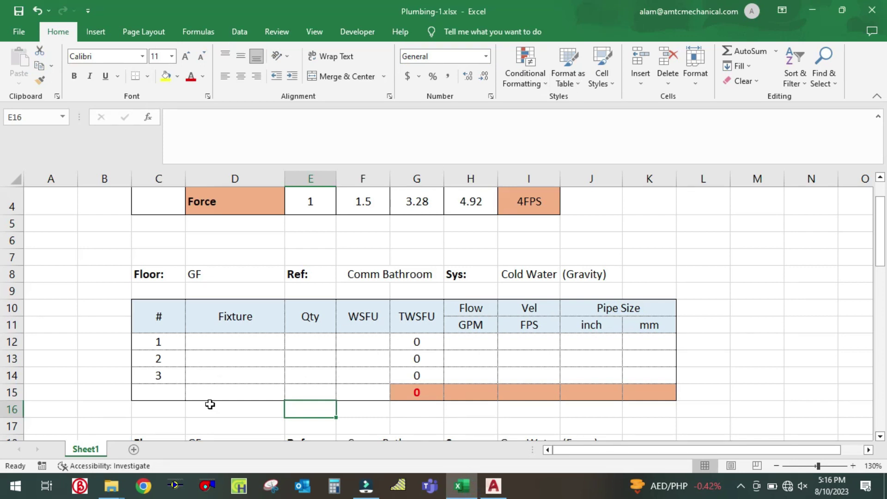
left_click(214, 342)
- Return to AutoCAD and make the layer of the ellipse around the pipe below the ablution area current
left_click(494, 486)
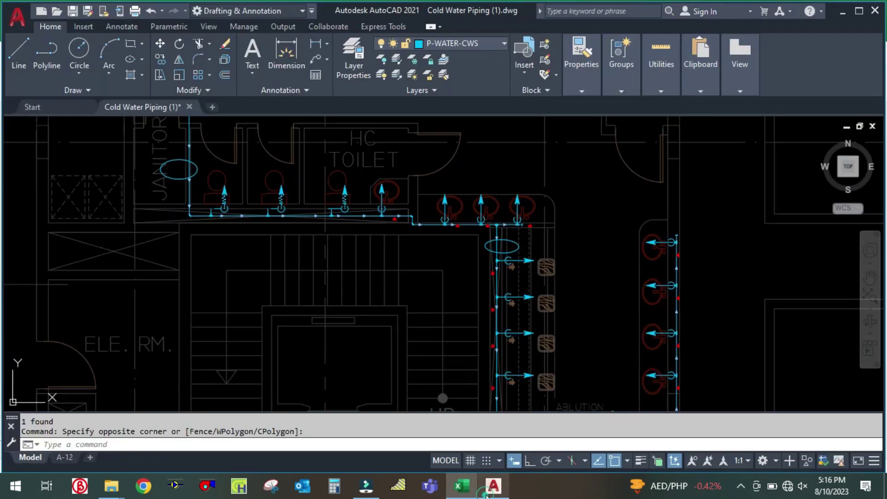
scroll(475, 356, "down", 2)
scroll(491, 311, "up", 2)
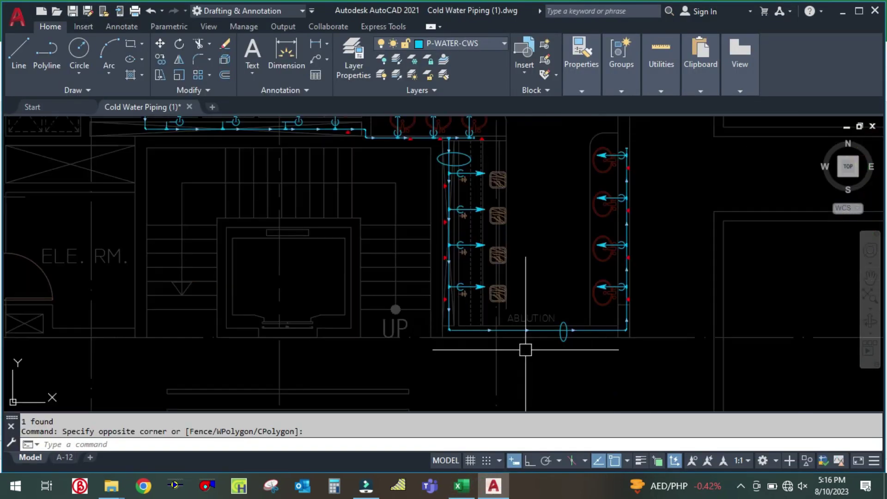
mouse_move(548, 281)
middle_mouse_down()
mouse_move(526, 311)
mouse_move(517, 351)
middle_mouse_up()
scroll(534, 390, "up", 3)
scroll(531, 303, "down", 3)
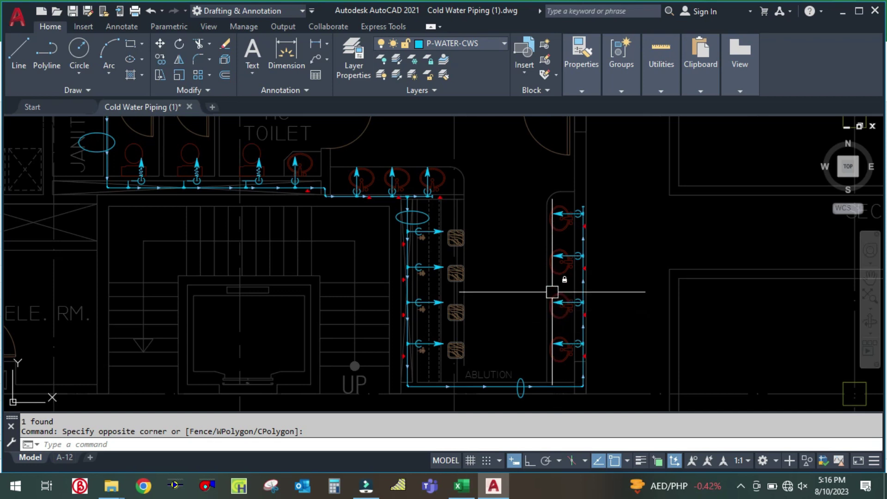
mouse_move(501, 341)
middle_mouse_down()
mouse_move(508, 359)
mouse_move(519, 340)
middle_mouse_up()
scroll(511, 373, "up", 2)
scroll(518, 318, "up", 2)
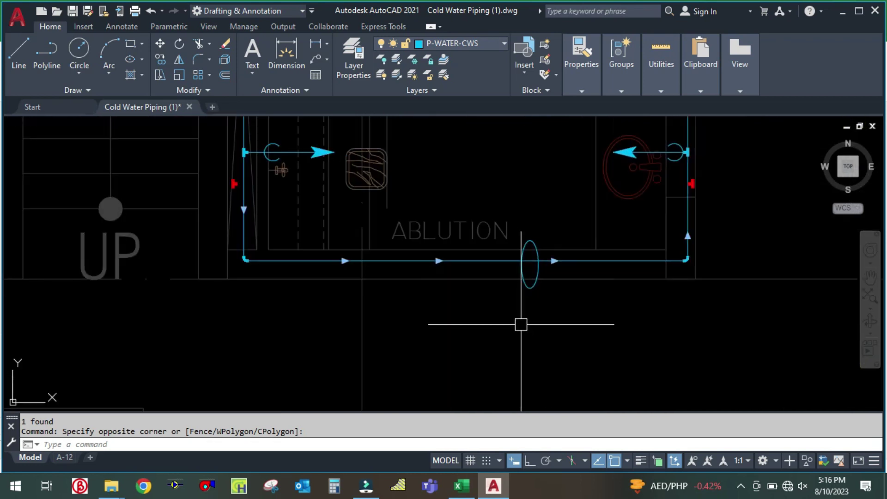
left_click(526, 283)
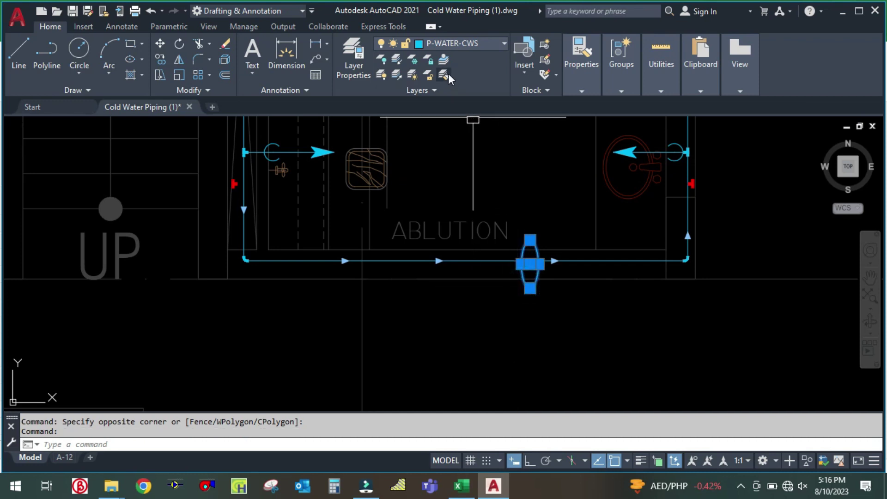
left_click(445, 74)
key("Escape")
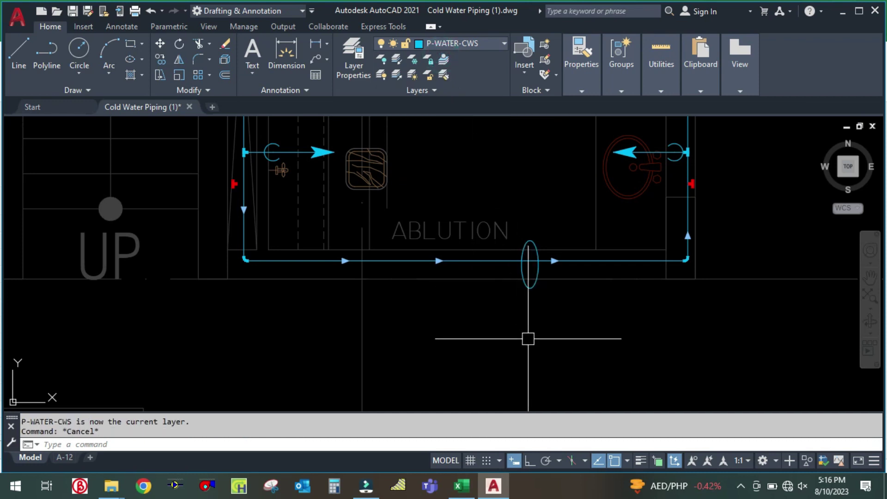
- Draw an L-shaped leader line from the ellipse's lowest point, going down and then horizontally towards the stair side
type("l")
key("Return")
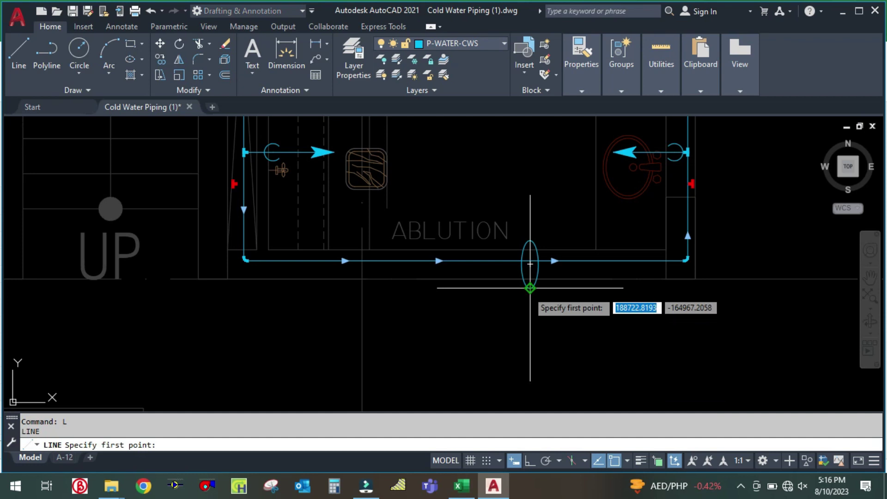
left_click(531, 288)
left_click(530, 334)
left_click(442, 335)
key("Escape")
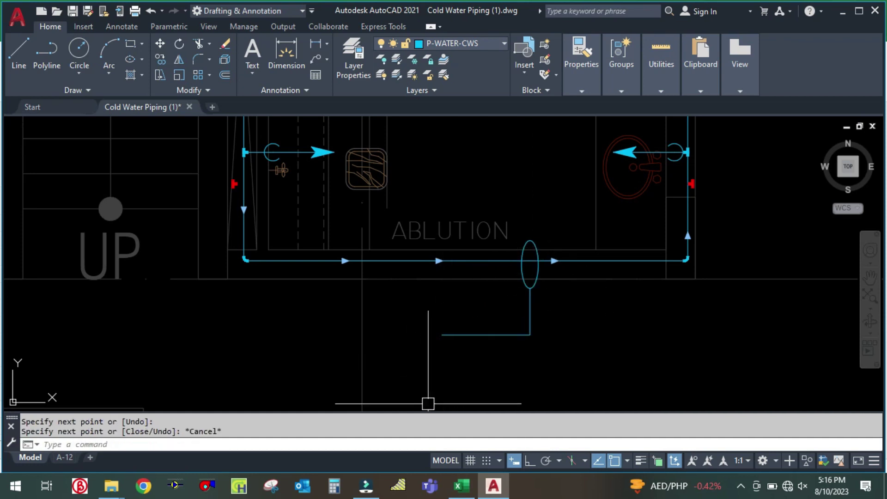
- Switch to Excel and enter Wash basin with quantity 4 in the gravity table's first fixture row
left_click(462, 486)
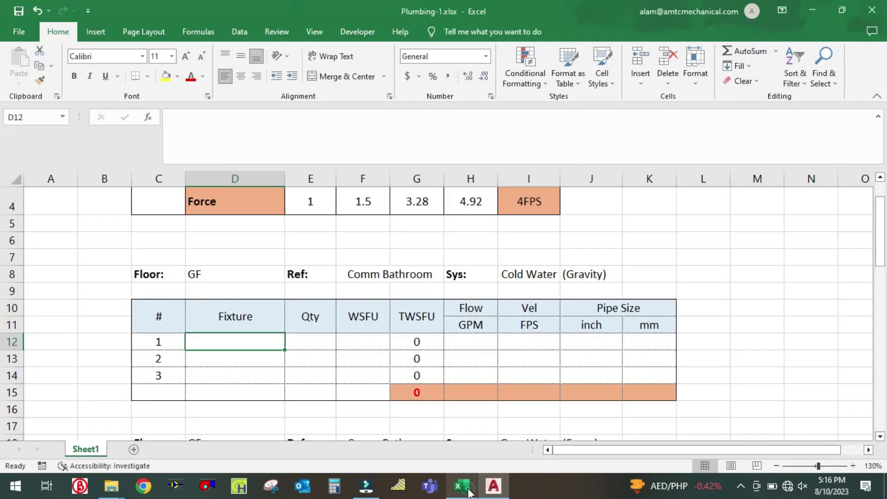
left_click(490, 488)
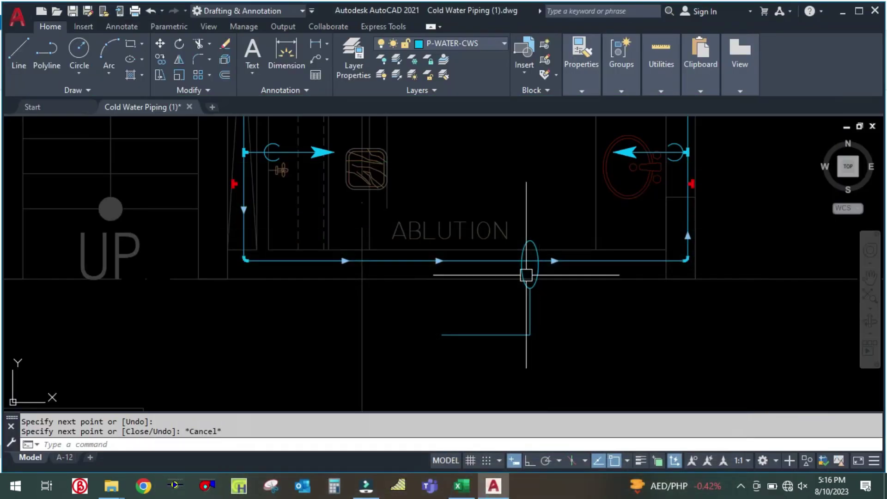
left_click(461, 486)
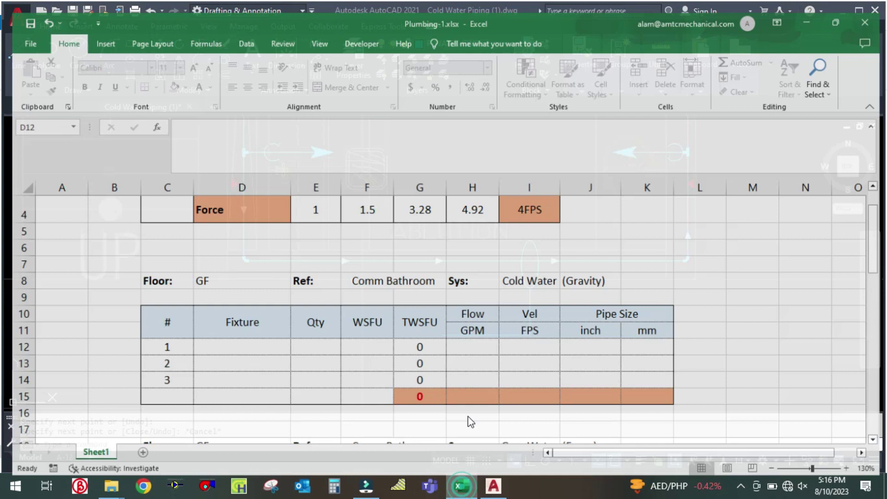
left_click(226, 343)
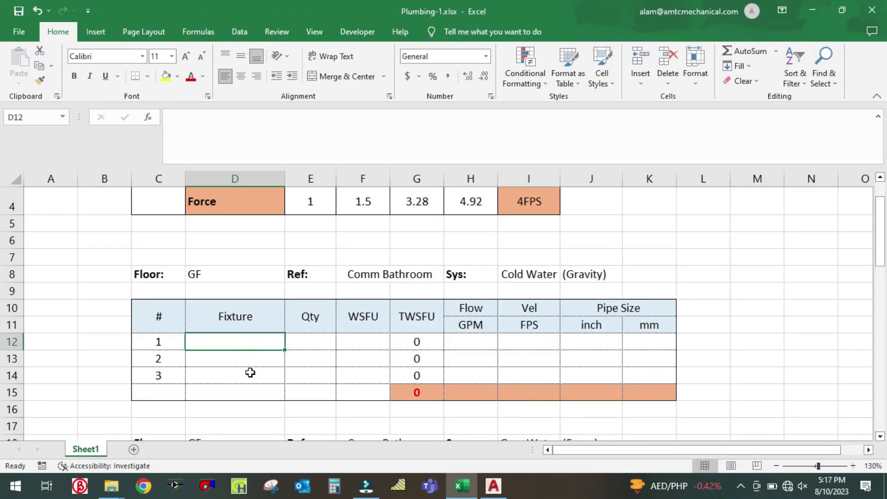
type("Wa")
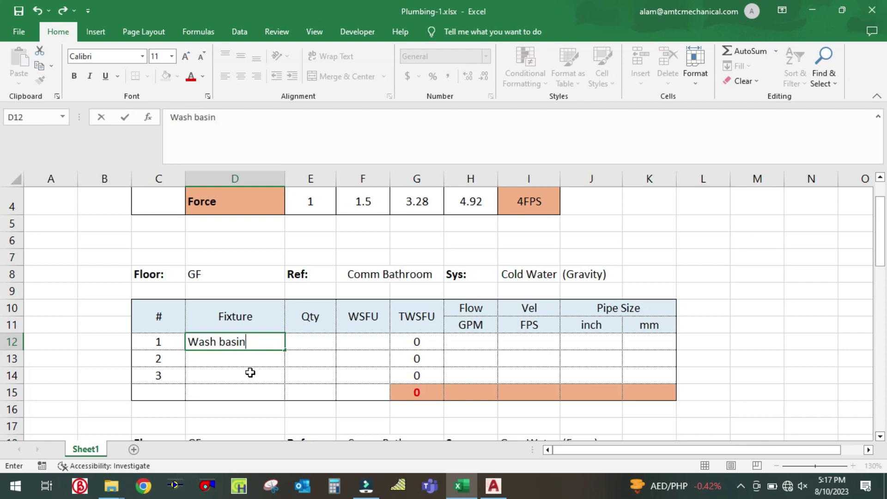
type("sh basin")
left_click(302, 342)
type("4")
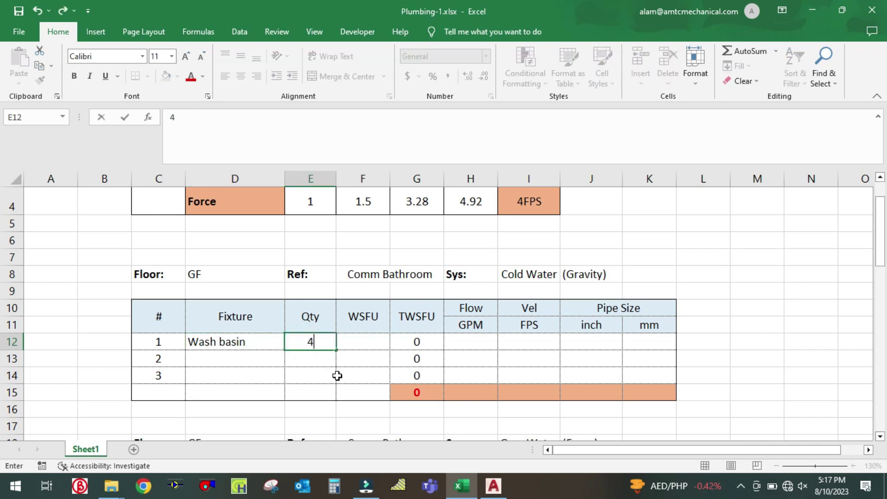
- Select the wash basin's WSFU cell and open Pipe Sizing-01.pdf from the Cold water folder
left_click(365, 344)
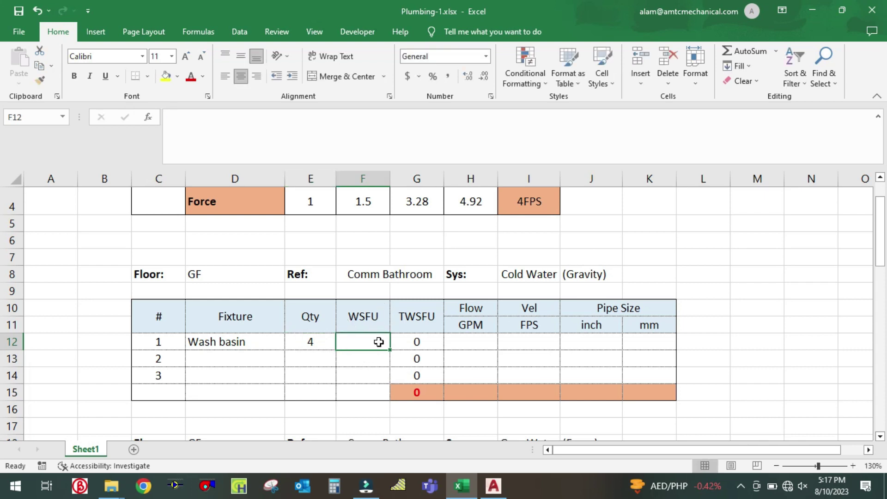
mouse_move(112, 485)
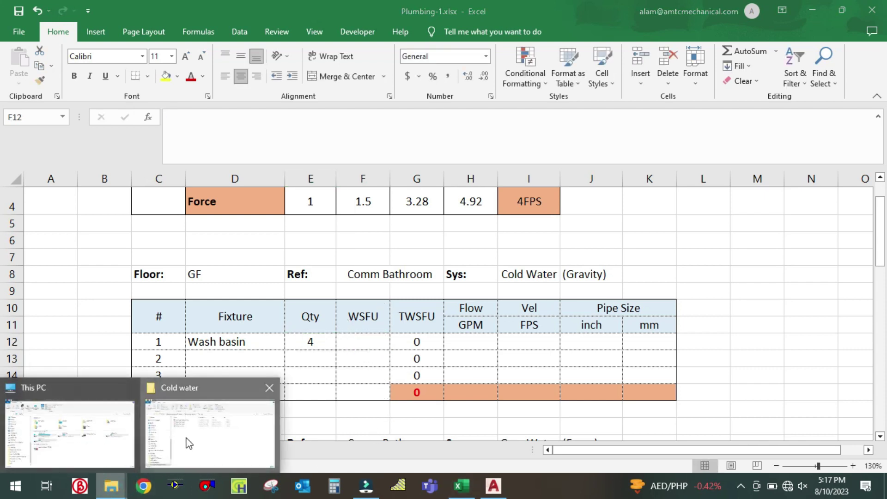
left_click(187, 438)
left_click(235, 158)
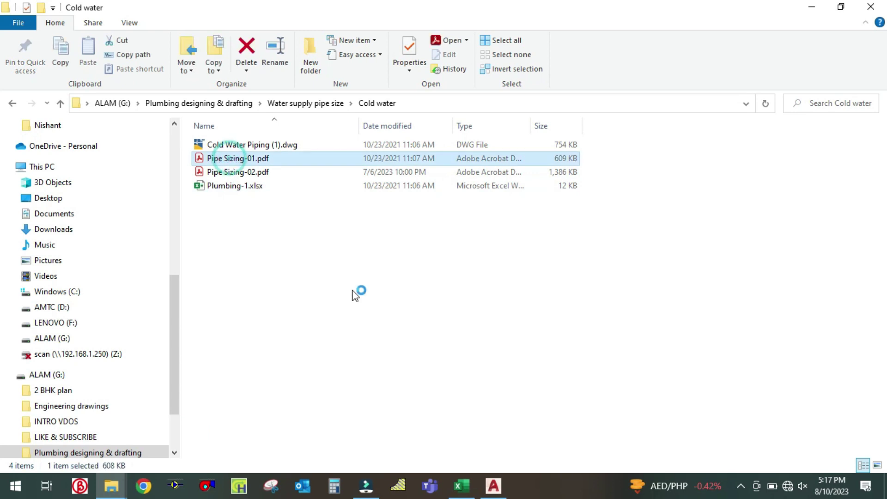
key("Return")
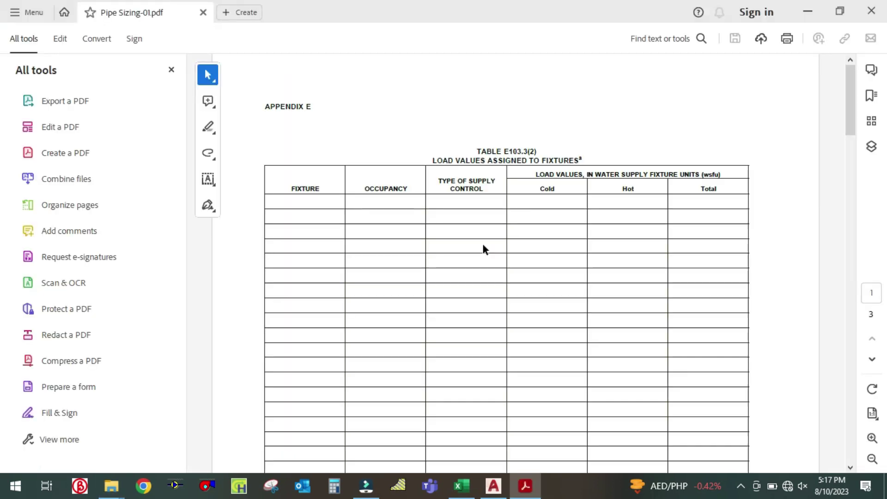
- Hide the PDF tools pane and examine the fixture load values in Table E103.3(2) at a readable zoom
left_click(171, 71)
scroll(495, 240, "down", 9)
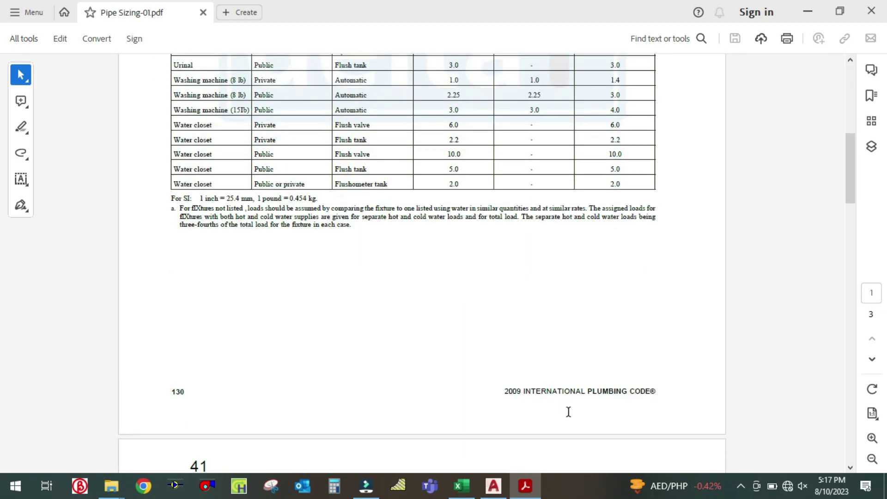
scroll(569, 411, "up", 3, "ctrl")
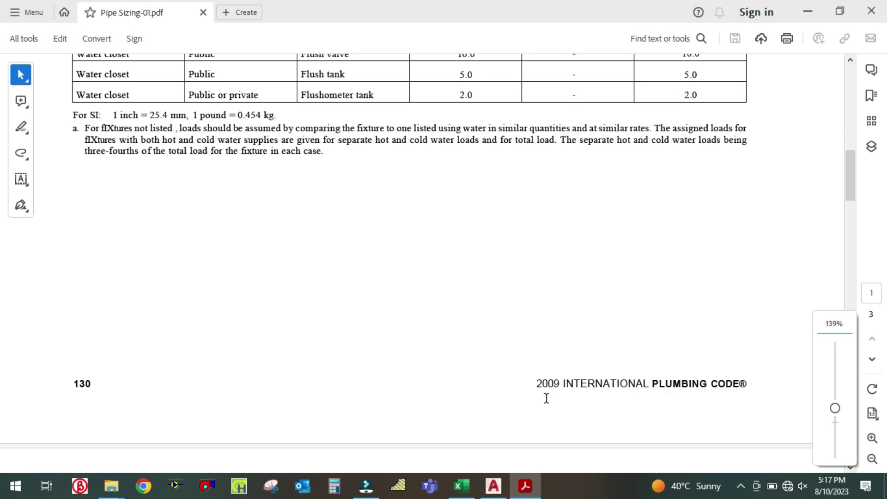
scroll(603, 365, "up", 10)
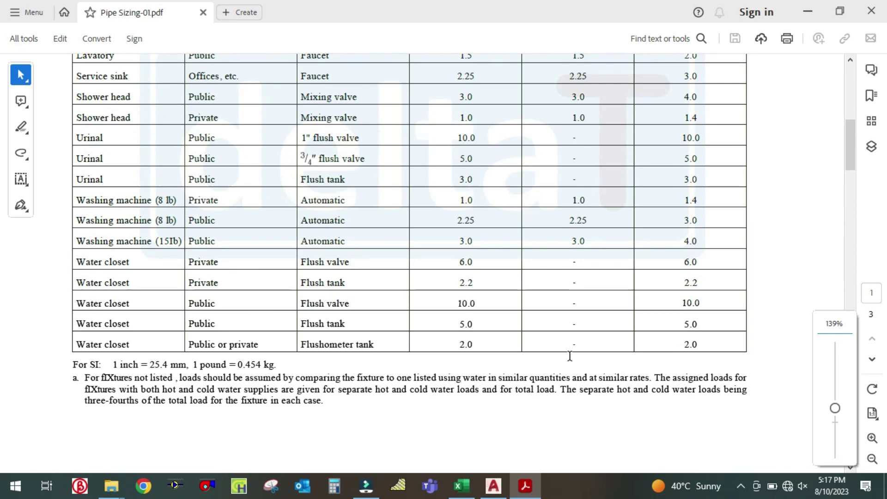
scroll(548, 342, "down", 2, "ctrl")
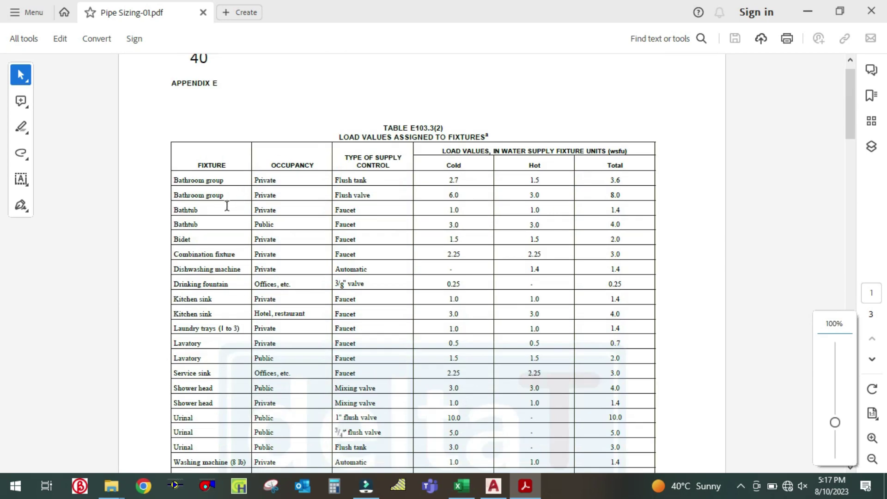
scroll(228, 205, "up", 2, "ctrl")
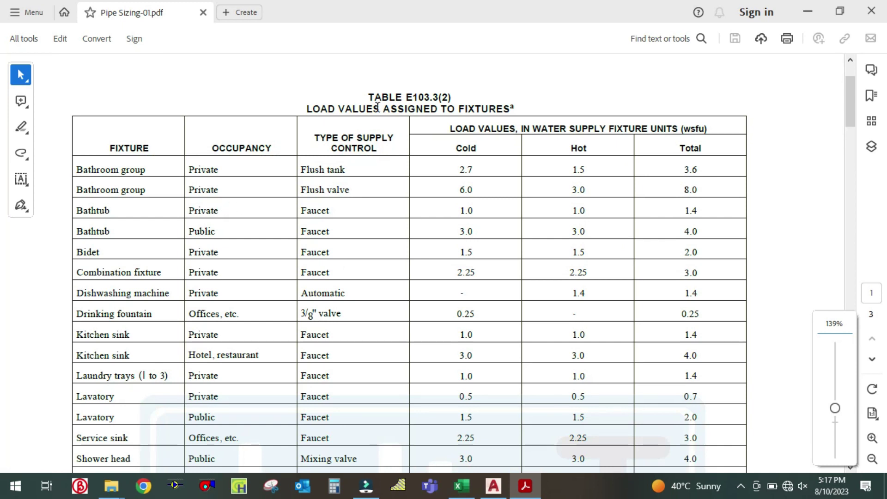
- Examine the fixture load and demand tables in the PDF and trace the public lavatory row to its cold water load value
scroll(451, 181, "down", 15)
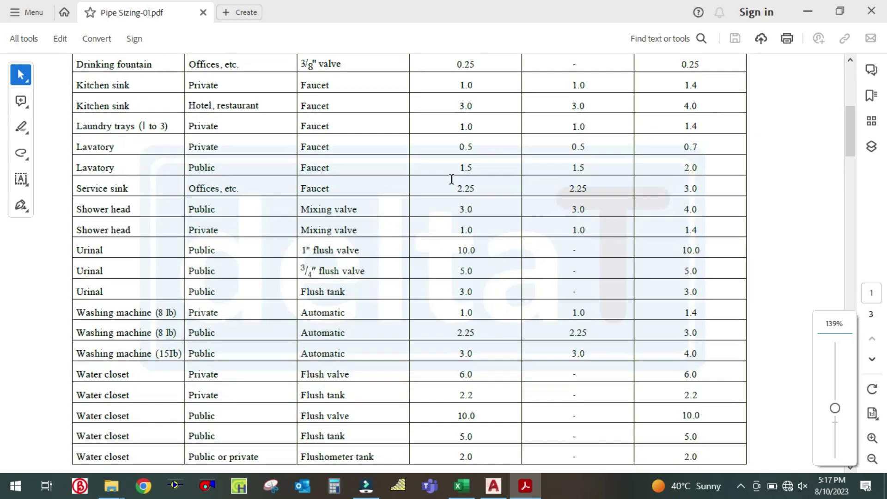
scroll(447, 194, "down", 2)
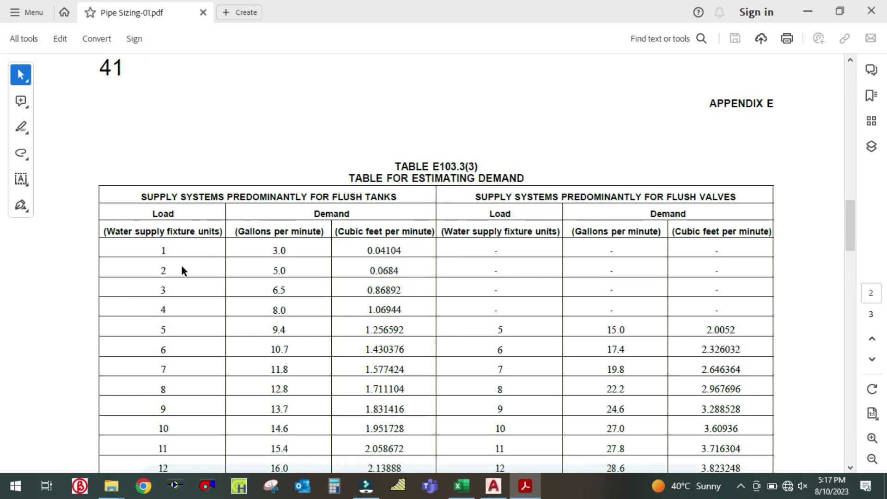
scroll(256, 298, "up", 10)
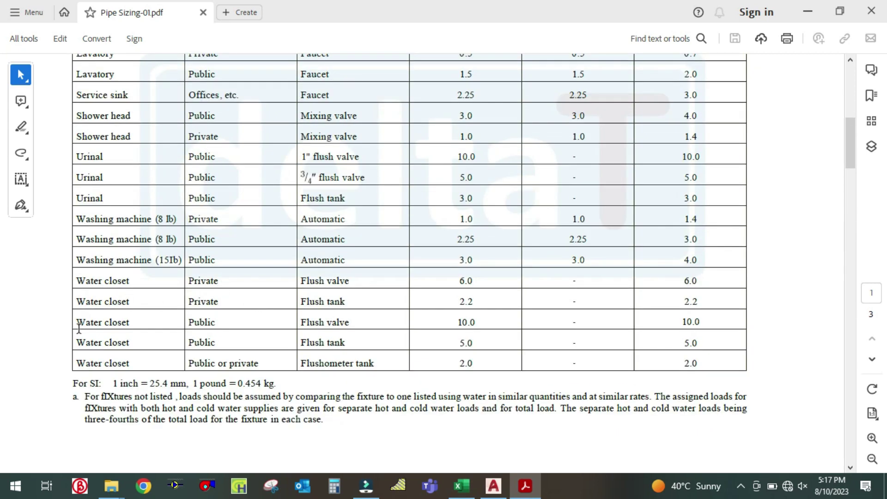
scroll(84, 305, "up", 6)
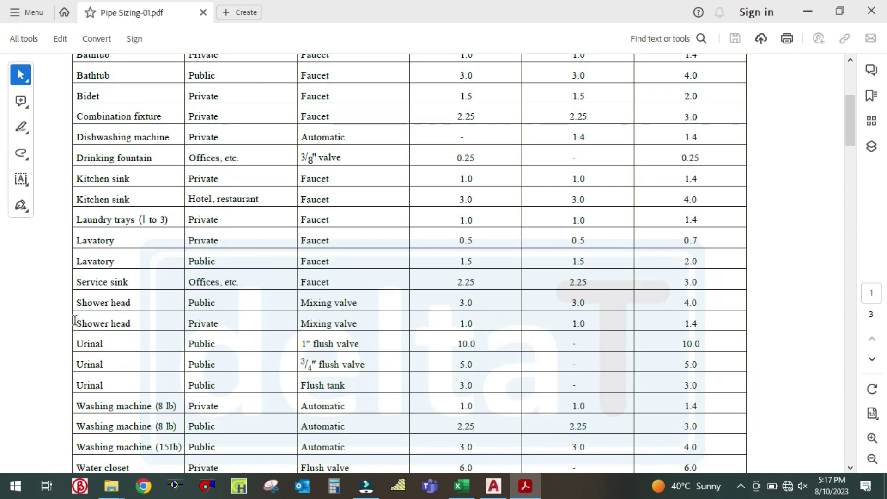
scroll(72, 296, "up", 3)
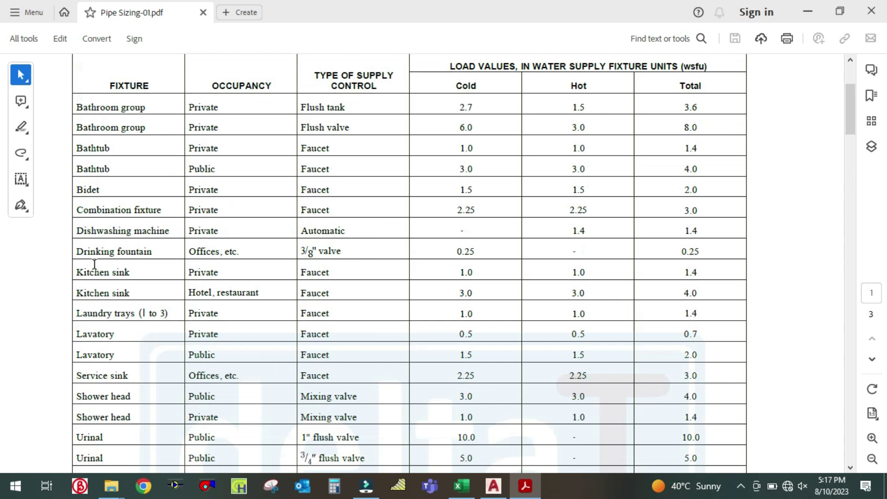
scroll(84, 257, "down", 6)
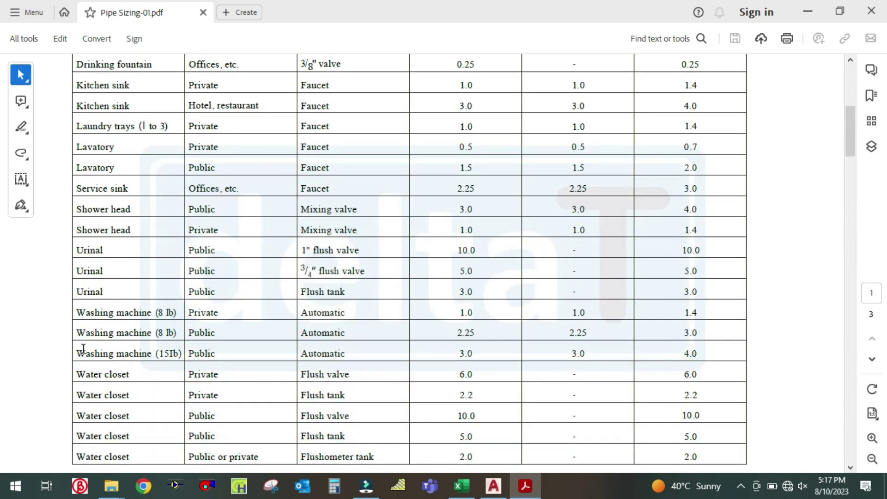
scroll(83, 349, "down", 1)
scroll(92, 314, "up", 2)
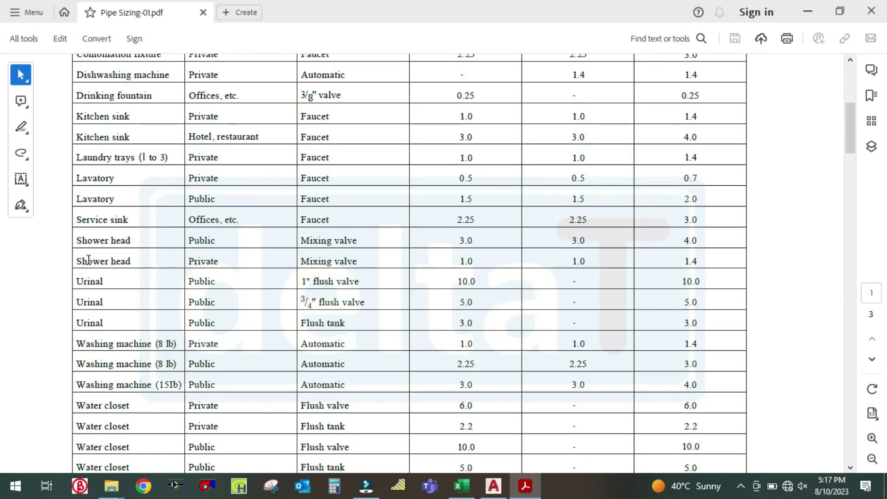
scroll(102, 321, "up", 3)
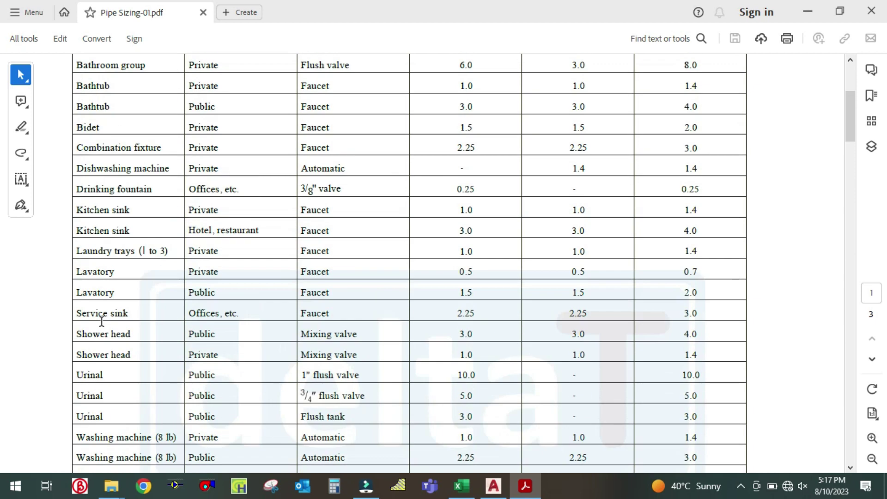
scroll(100, 253, "up", 2)
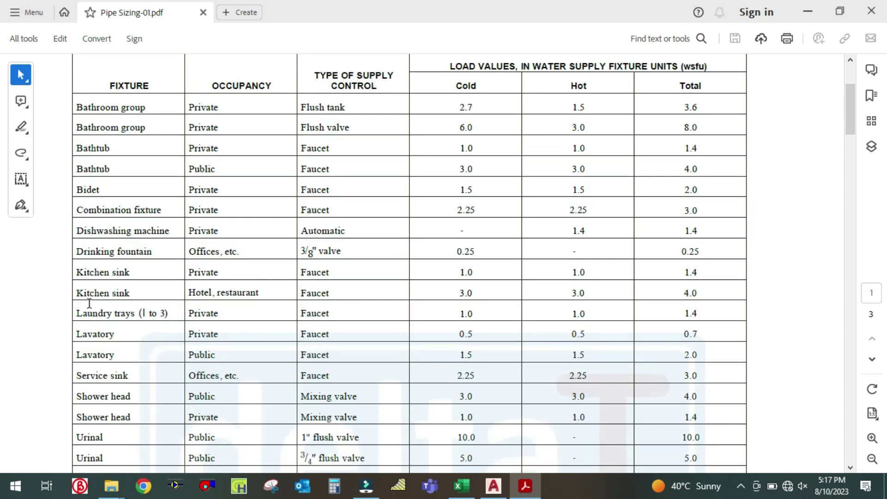
scroll(115, 335, "down", 1)
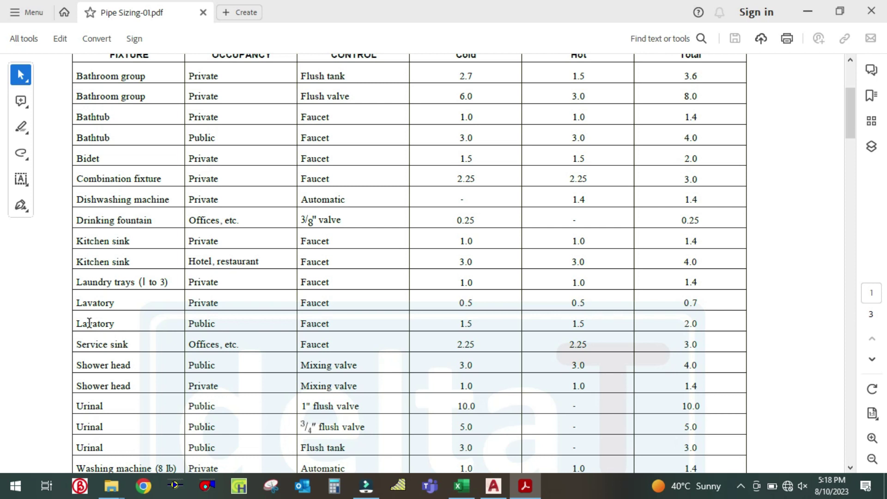
left_click_drag(79, 322, 469, 325)
left_click(470, 325)
scroll(472, 325, "up", 4)
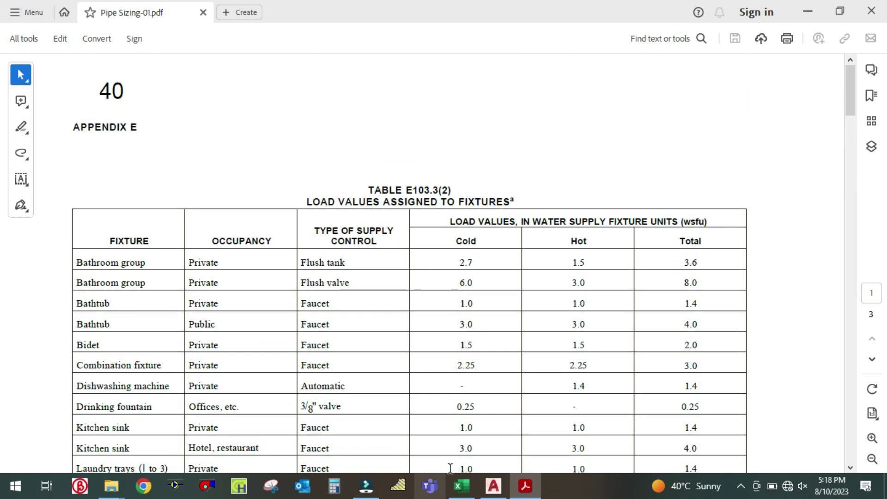
- Switch to Excel and enter 1.5 as the wash basin's WSFU in the gravity cold water table
scroll(472, 462, "down", 3)
left_click(464, 485)
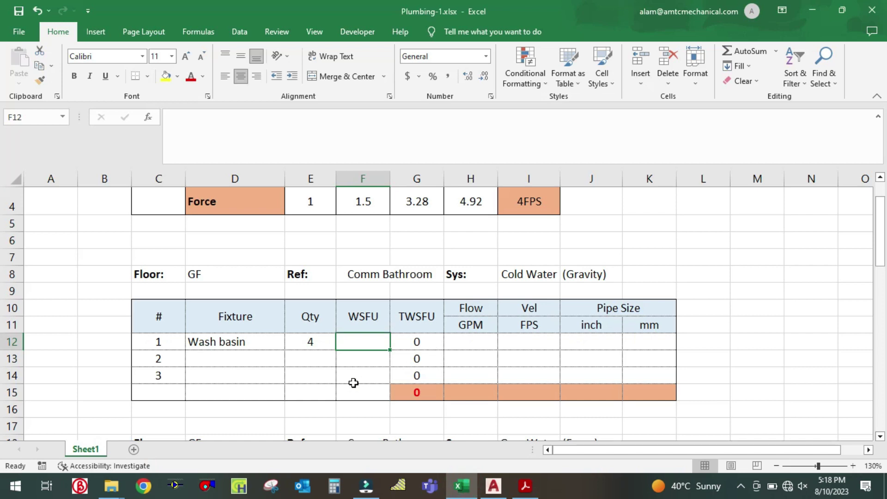
type("1.5")
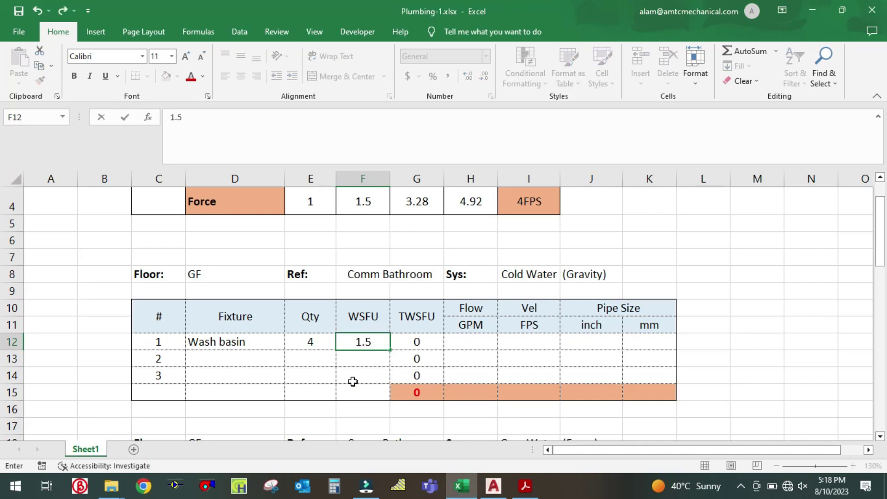
left_click(353, 381)
- Inspect the wash basin's TWSFU formula and the quantity and WSFU cells it multiplies, leaving the formula as it is
double_click(418, 342)
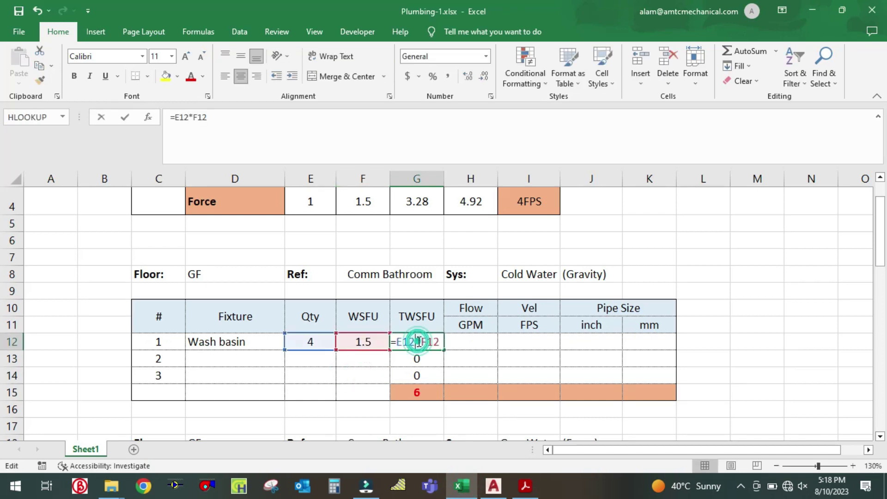
key("Escape")
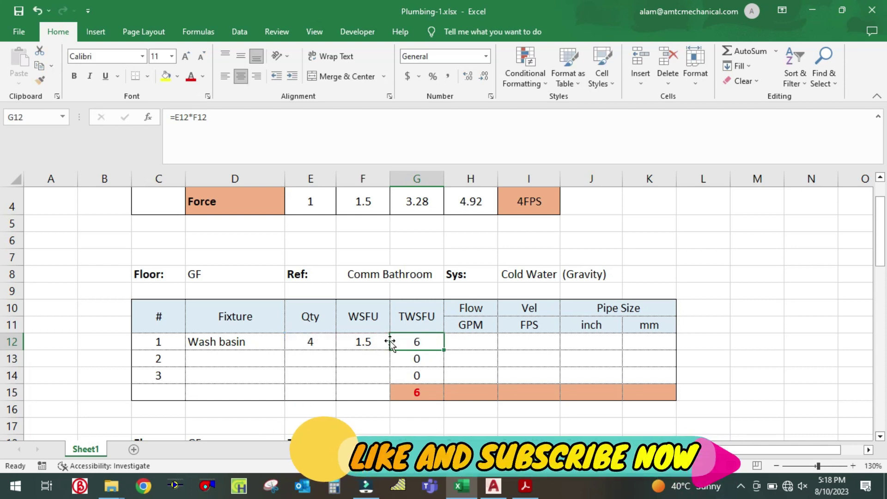
left_click(266, 346)
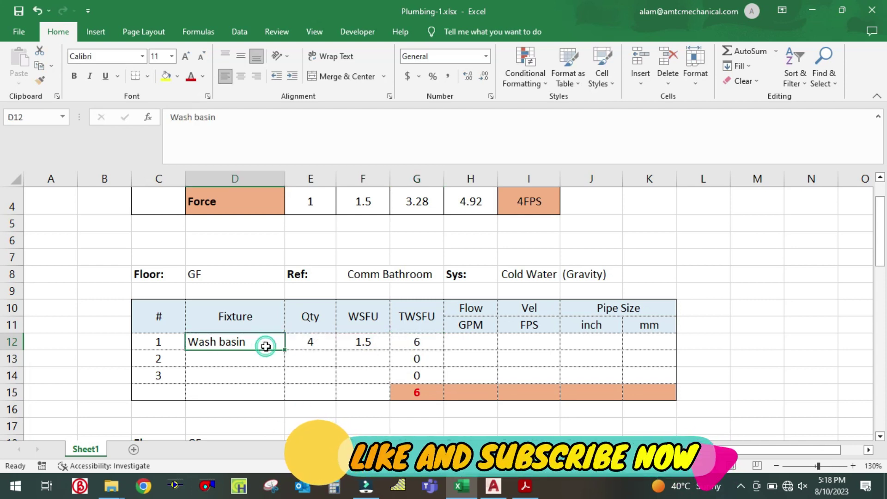
left_click(370, 338)
double_click(399, 341)
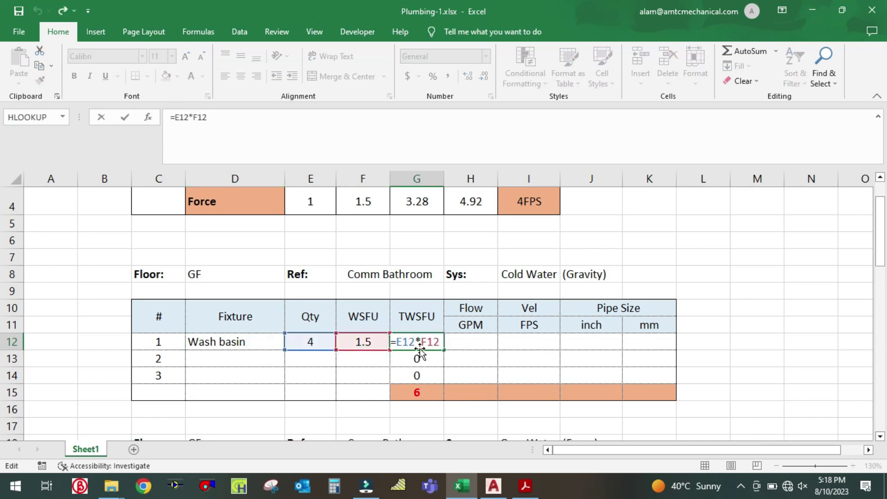
key("Escape")
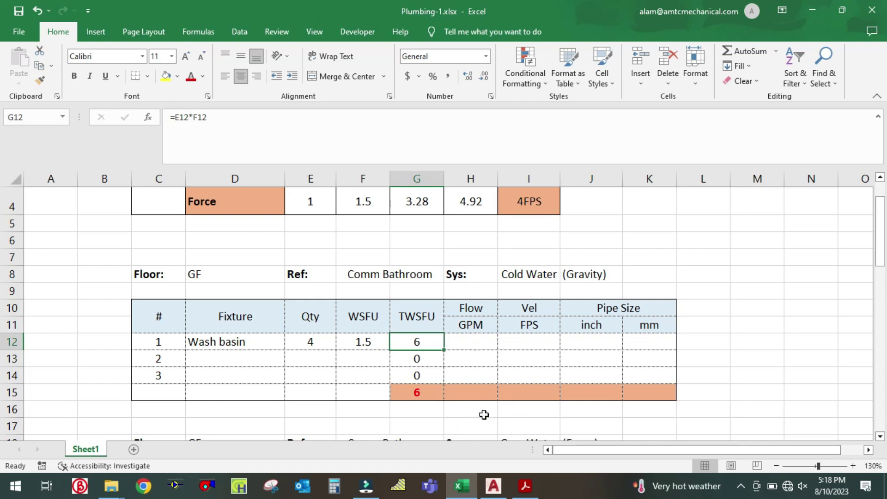
- In Pipe Sizing-01.pdf, highlight the load of 6 and its 10.7 gallons per minute demand under flush tanks in Table E103.3(3)
left_click(525, 486)
scroll(334, 332, "down", 10)
scroll(335, 355, "down", 15)
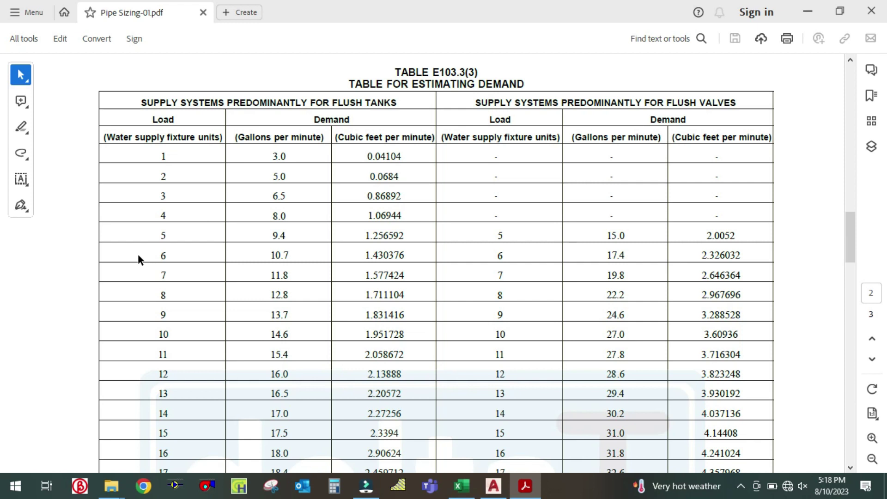
left_click(23, 127)
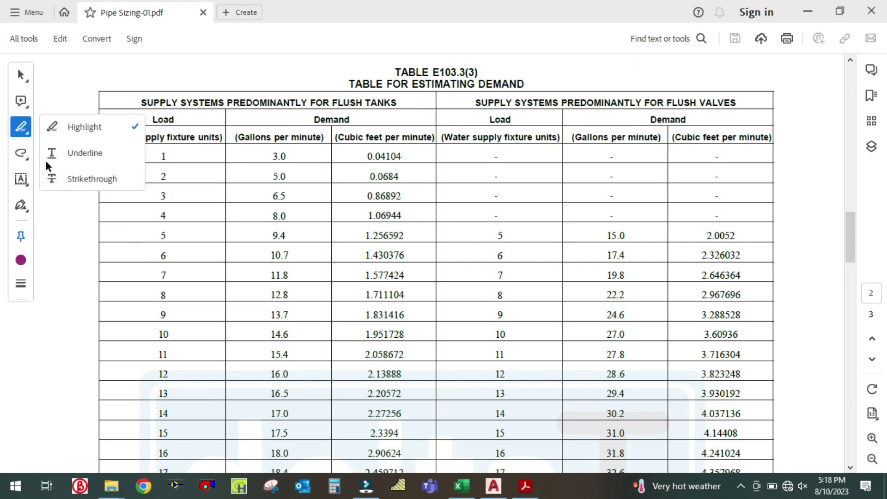
left_click(69, 128)
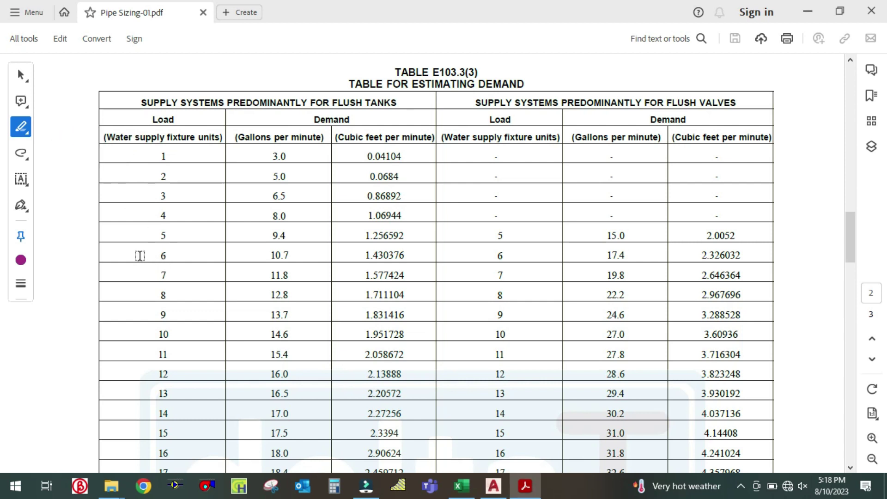
left_click_drag(143, 255, 293, 257)
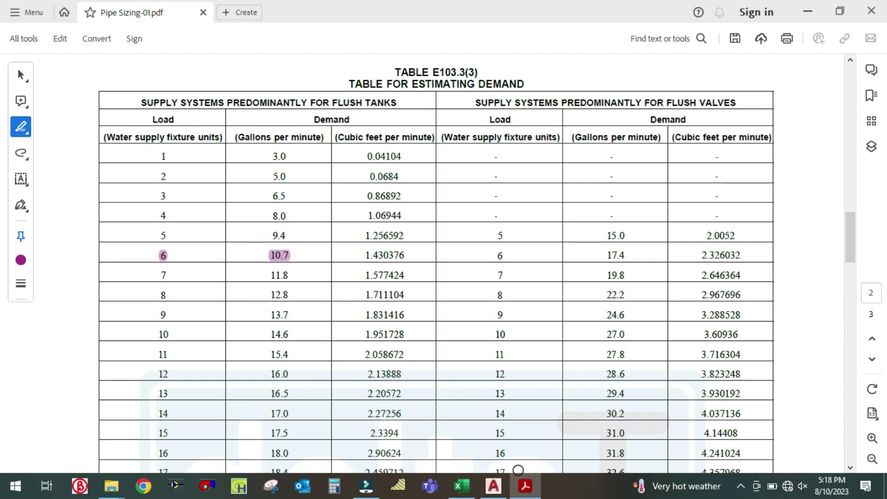
- Switch to Excel, enter flow 10.7 GPM and velocity 2 FPS in the gravity table's total row, and check the gravity velocity reference
left_click(461, 485)
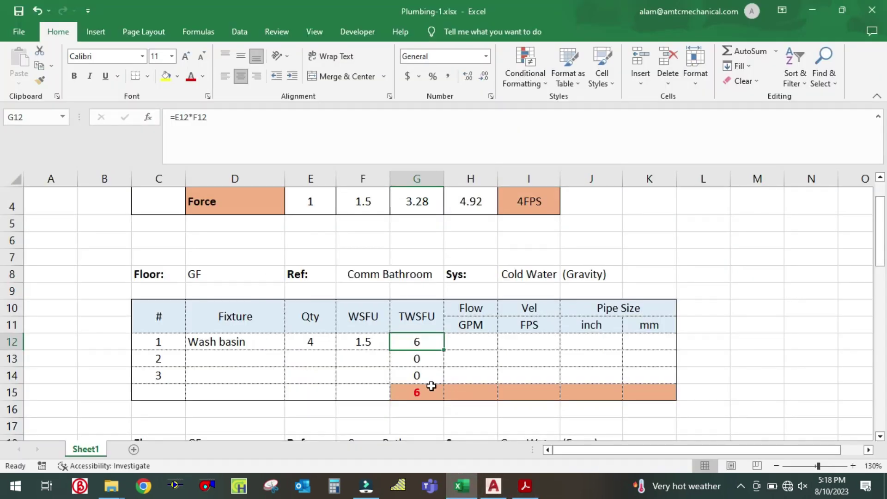
left_click(471, 388)
type("10.7")
left_click(526, 385)
type("2")
left_click(723, 319)
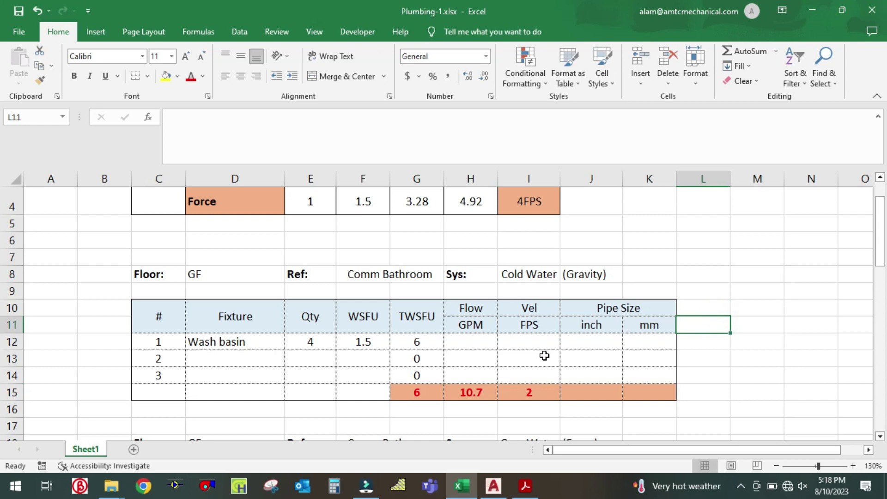
scroll(508, 300, "up", 1)
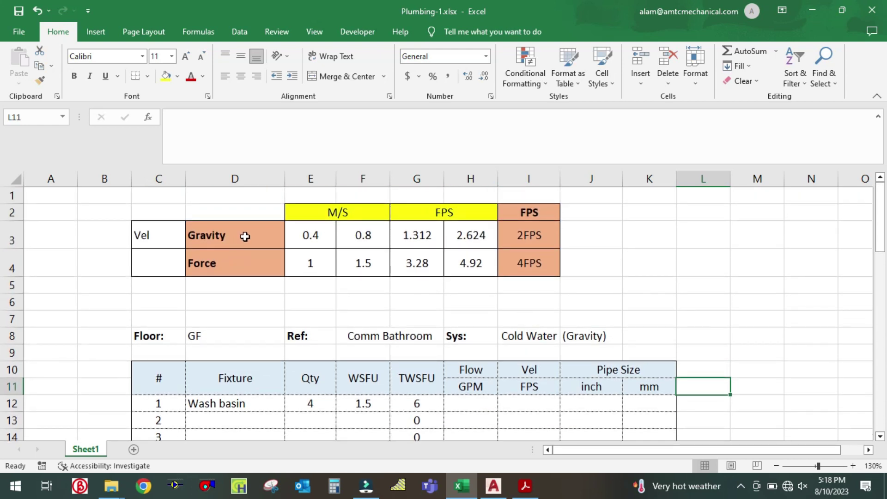
left_click(513, 233)
scroll(704, 317, "down", 2)
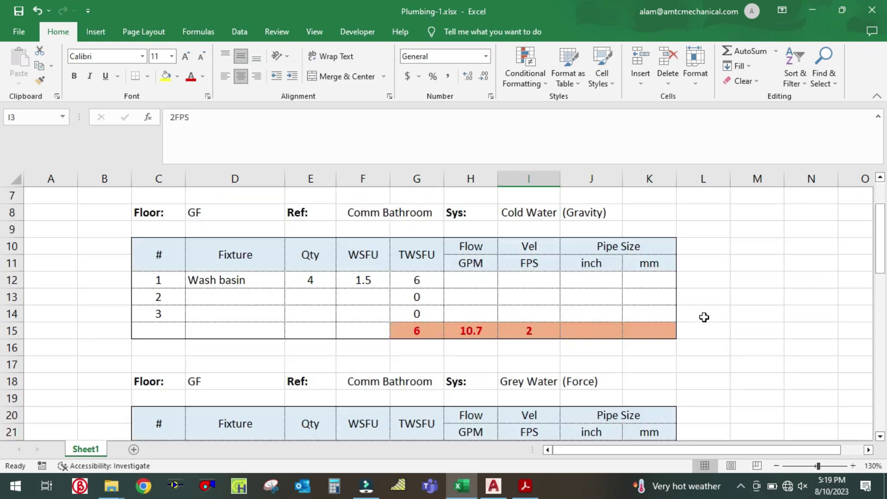
- Select the total row's pipe size inch cell, open Pipe Sizing-02.pdf from the Cold water folder, and hide the PDF tools pane
left_click(581, 332)
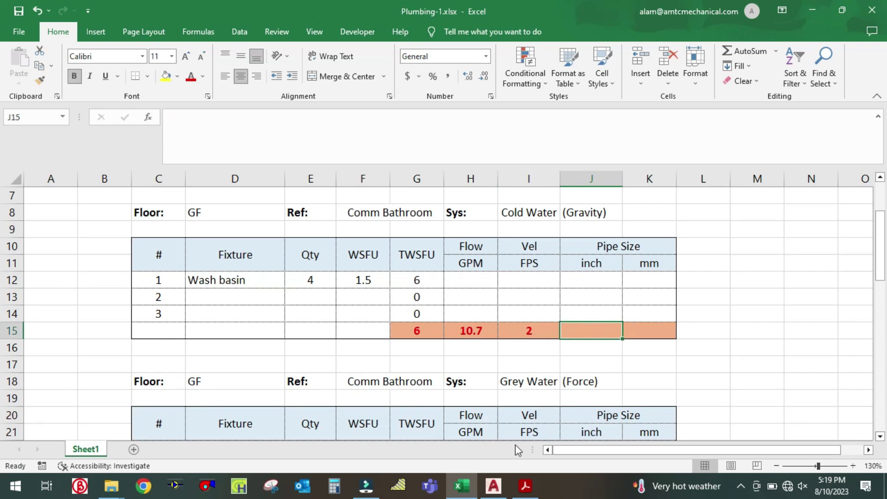
mouse_move(112, 485)
left_click(172, 444)
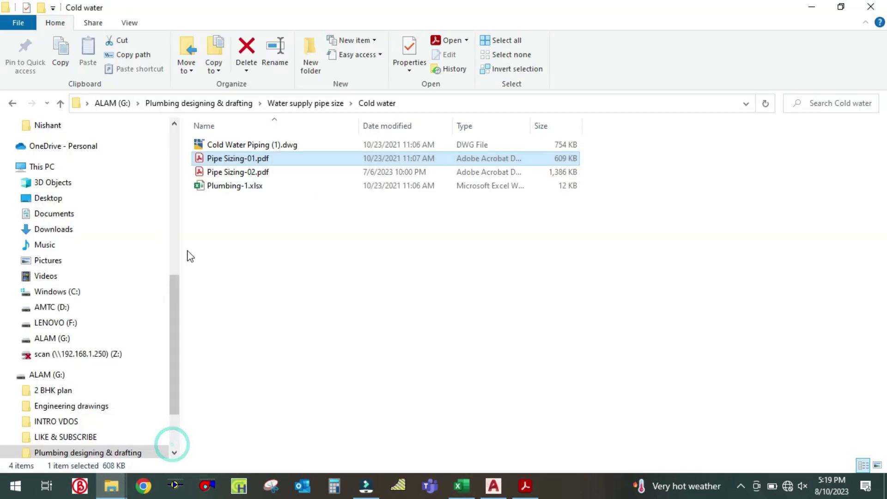
left_click(231, 173)
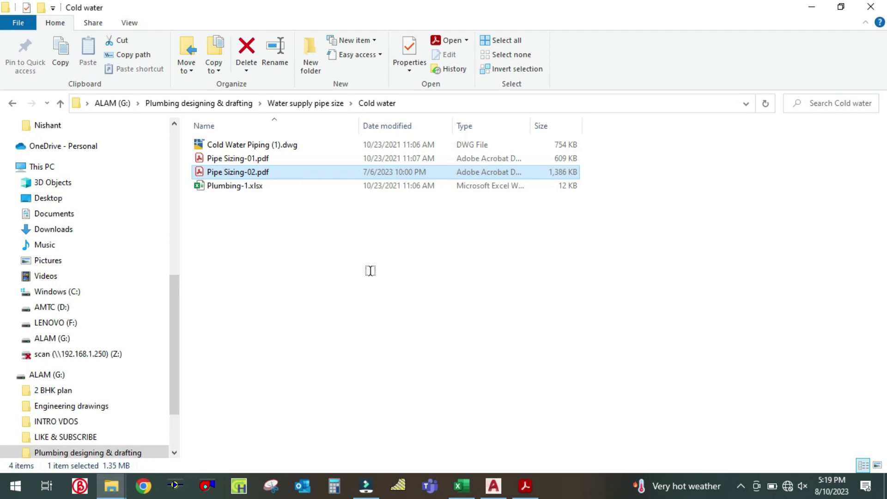
key("Return")
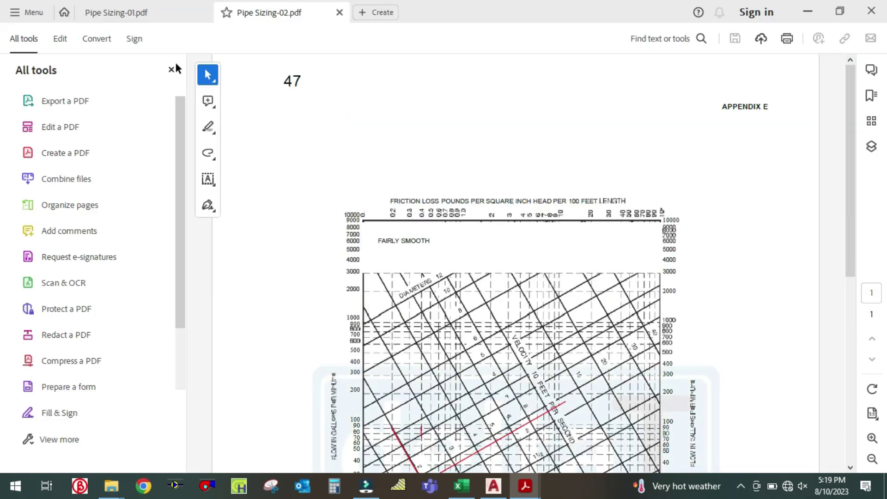
left_click(172, 69)
- Examine the friction loss chart in Figure E103.3(5), including its friction loss, flow, velocity and diameter scales, at a readable zoom
scroll(393, 338, "down", 5)
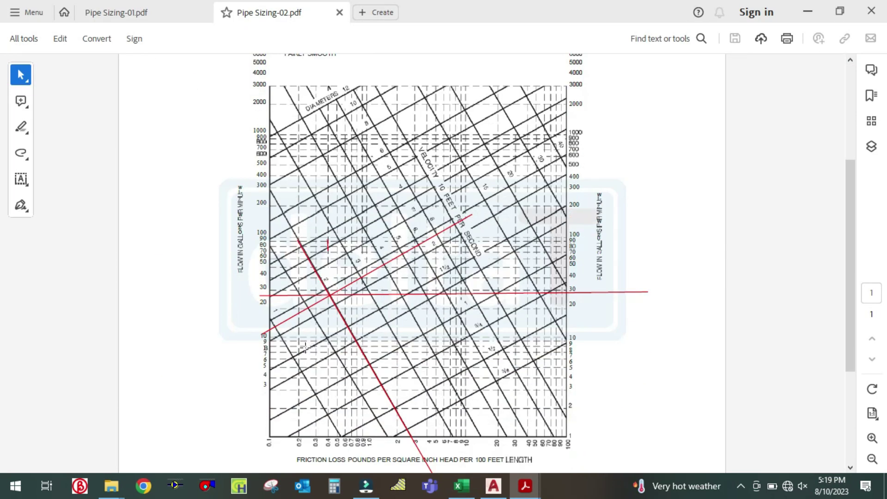
scroll(333, 370, "down", 2)
scroll(361, 395, "up", 2, "ctrl")
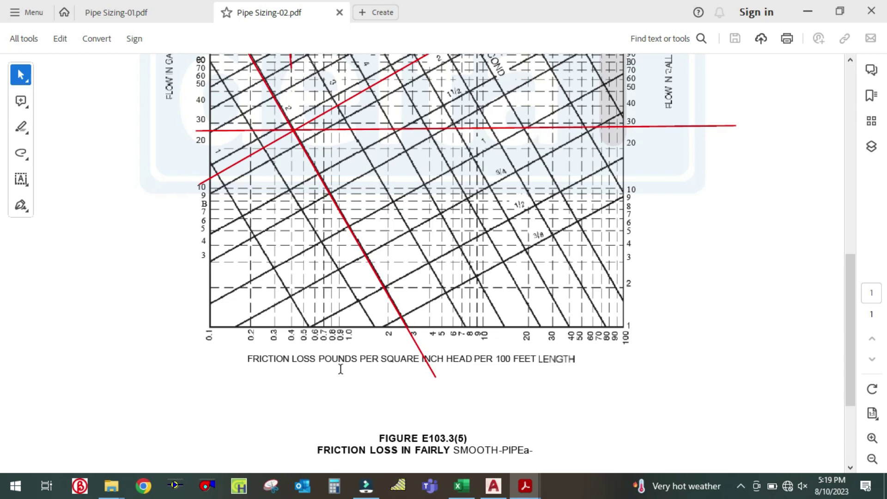
scroll(406, 373, "up", 5)
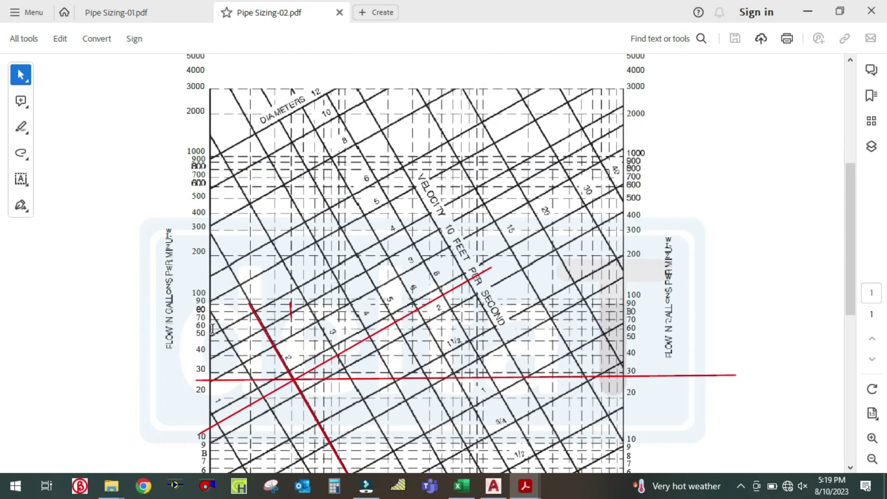
scroll(129, 321, "up", 2, "ctrl")
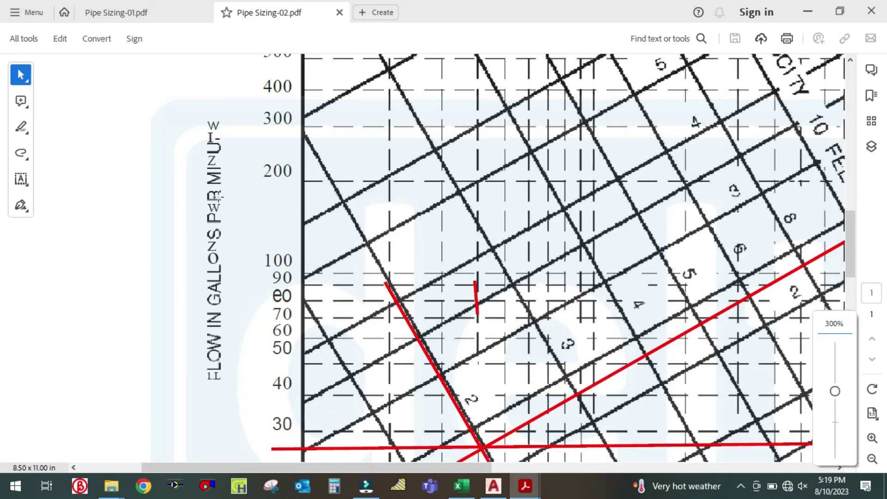
scroll(222, 231, "down", 3, "ctrl")
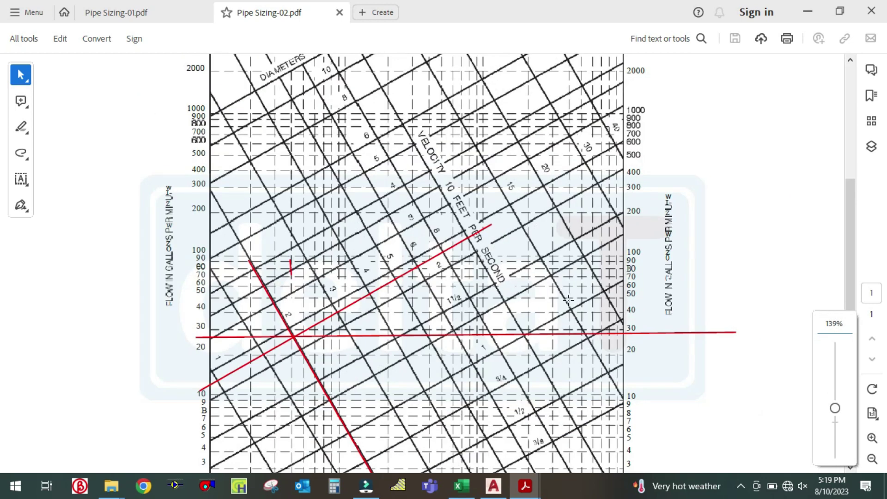
- Examine how the existing red flow, velocity and diameter lines cross on the friction loss chart, down to the friction loss scale
scroll(568, 300, "up", 1)
scroll(568, 301, "down", 3)
scroll(508, 296, "up", 5)
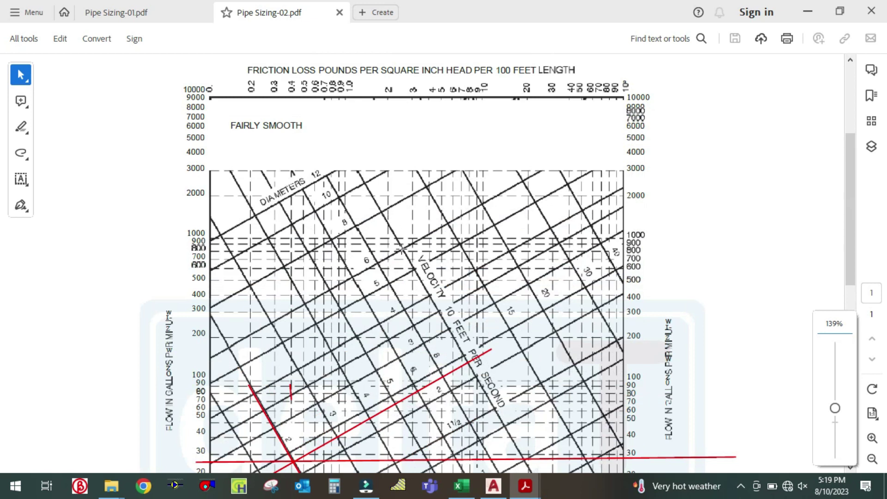
scroll(430, 305, "down", 3)
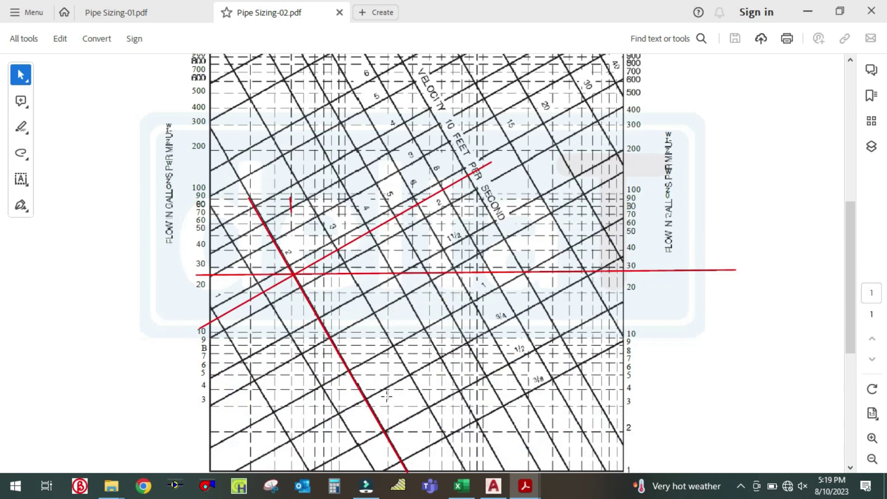
scroll(402, 227, "up", 3)
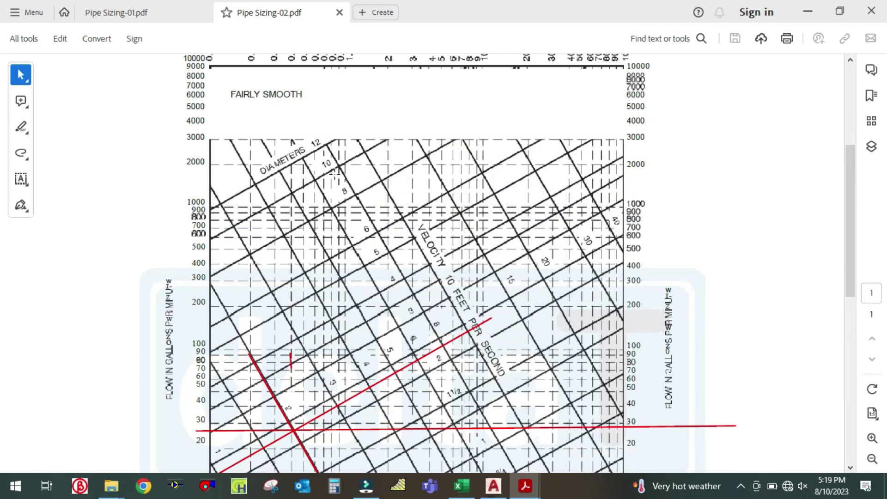
scroll(336, 173, "down", 3)
scroll(336, 305, "down", 2)
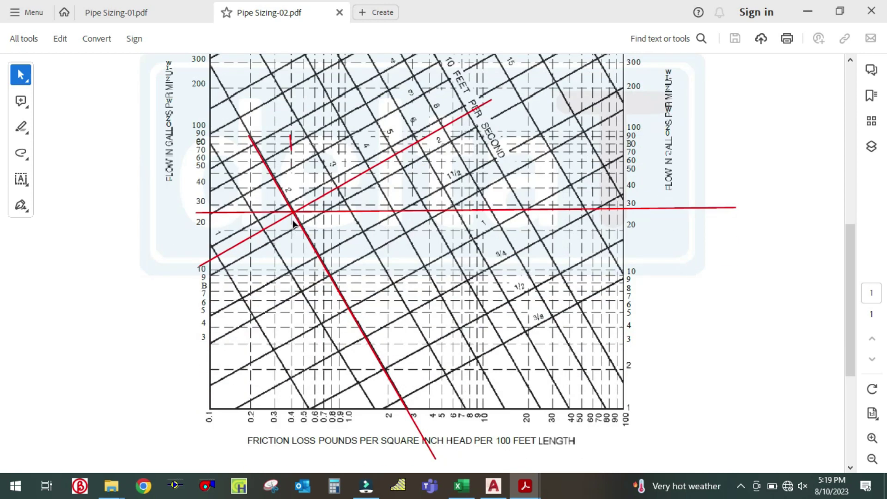
scroll(293, 225, "up", 2)
scroll(296, 231, "down", 1)
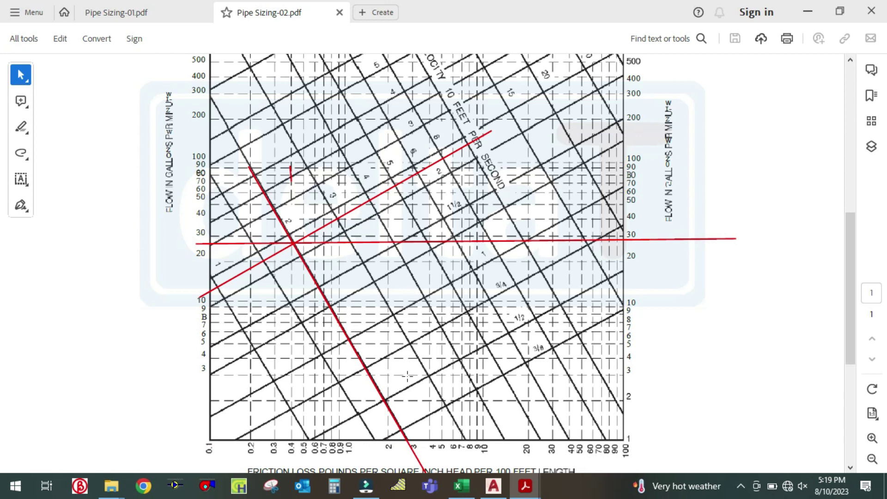
- Check the required flow in Excel, move the chart's horizontal red line to 10.7 GPM, and delete the short vertical red mark
left_click(462, 485)
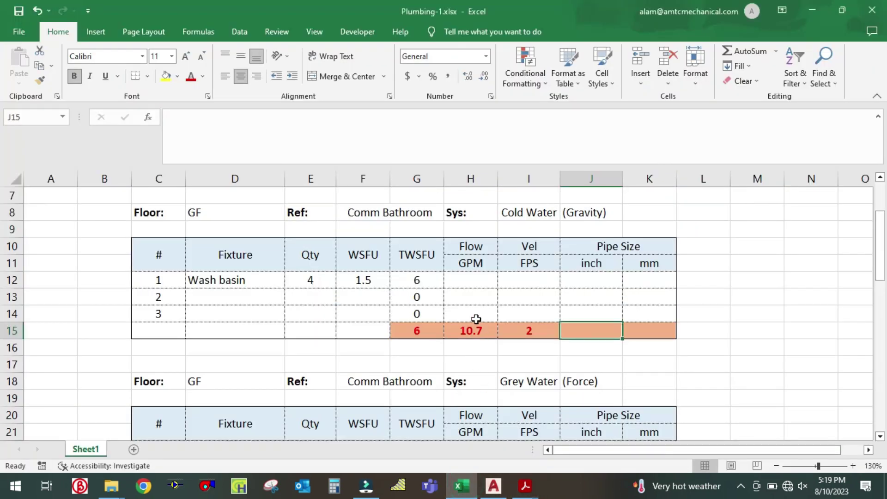
left_click(462, 485)
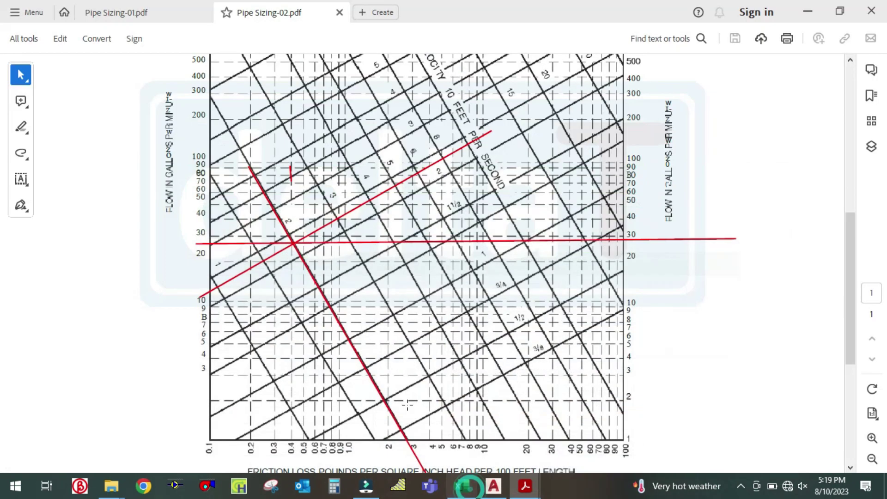
left_click_drag(228, 245, 226, 296)
left_click(153, 294)
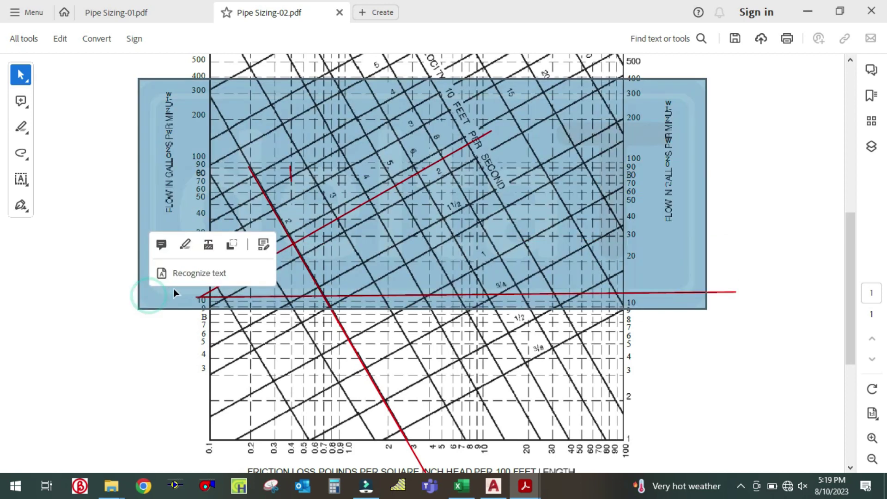
left_click(158, 358)
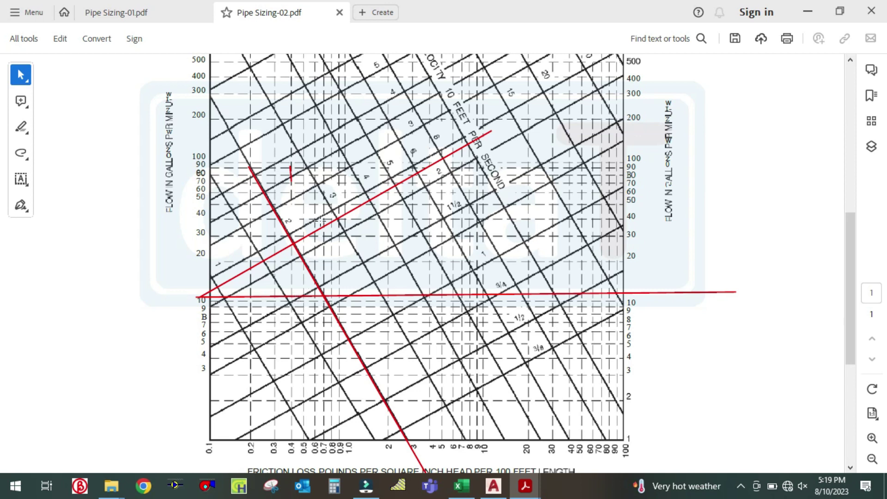
left_click(291, 178)
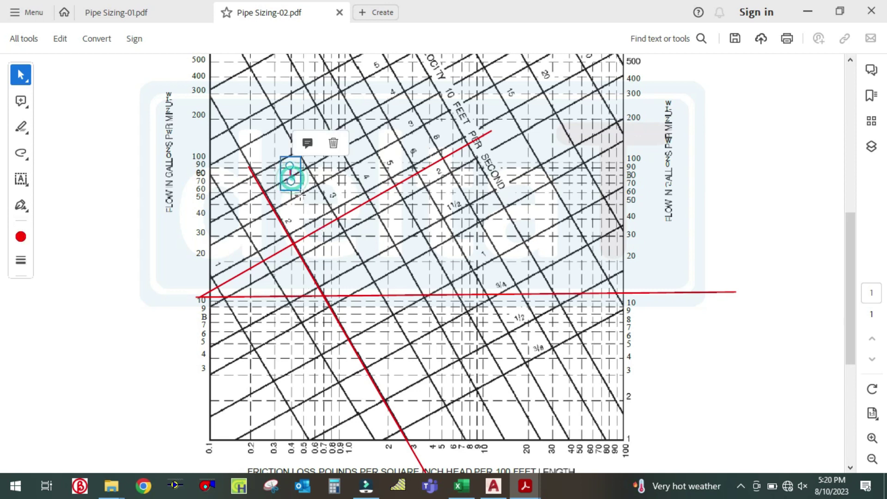
left_click(333, 144)
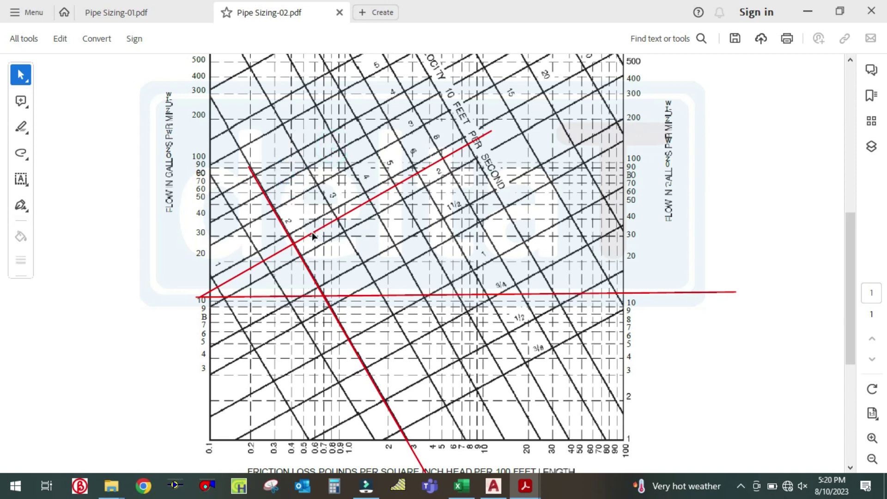
- Move the diagonal red diameter line on the chart to pass through the intersection of the 10.7 GPM flow and 2 FPS velocity lines
scroll(314, 231, "up", 2)
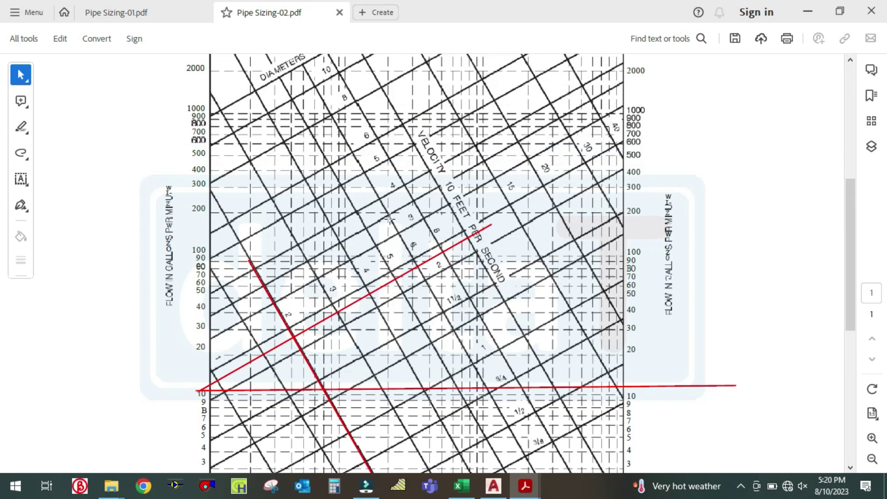
scroll(485, 175, "down", 2)
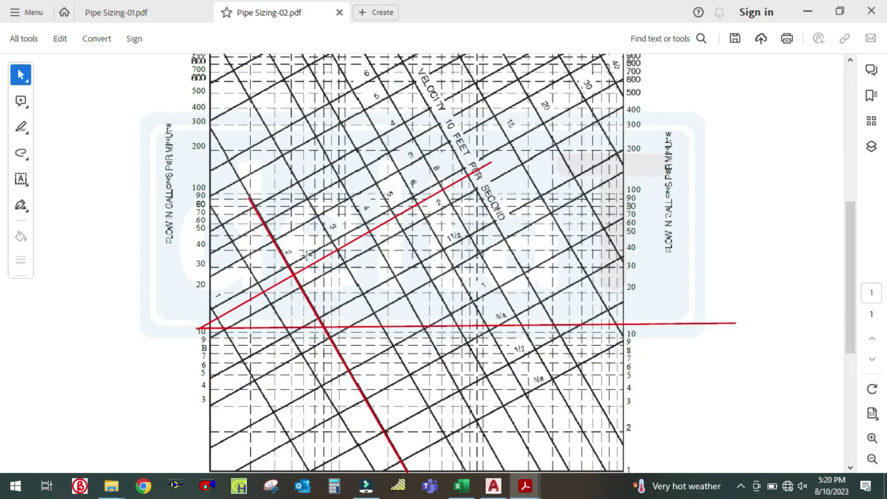
scroll(307, 231, "down", 2)
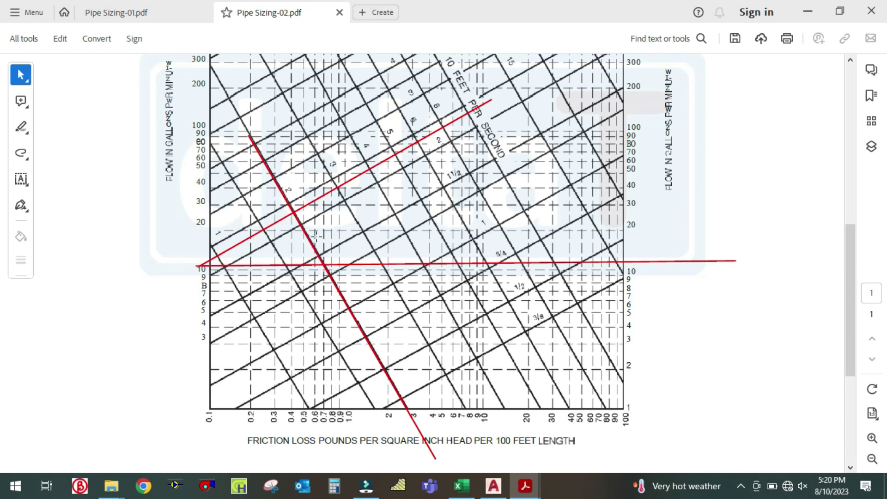
scroll(353, 205, "up", 3)
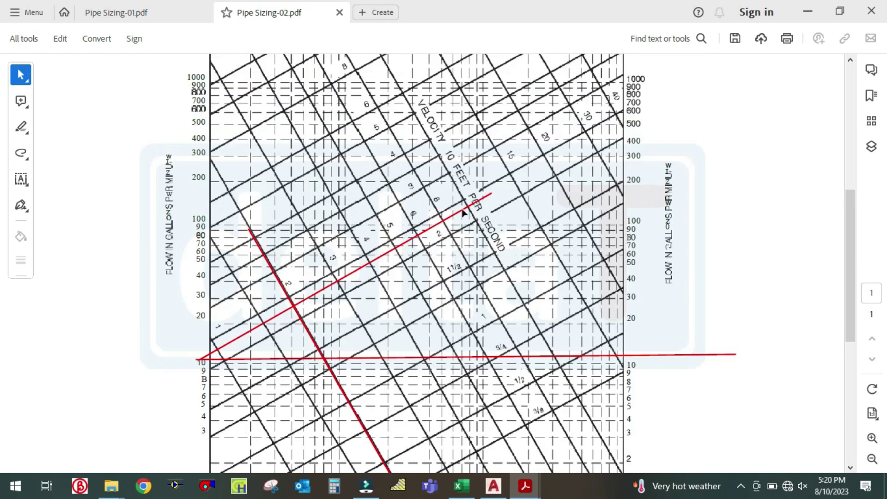
scroll(465, 231, "down", 1)
scroll(369, 236, "down", 1)
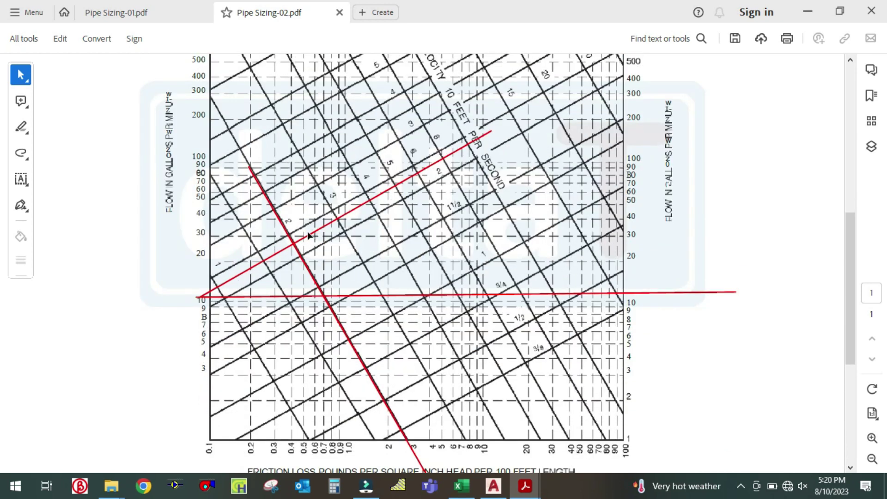
left_click_drag(307, 238, 326, 298)
left_click(161, 329)
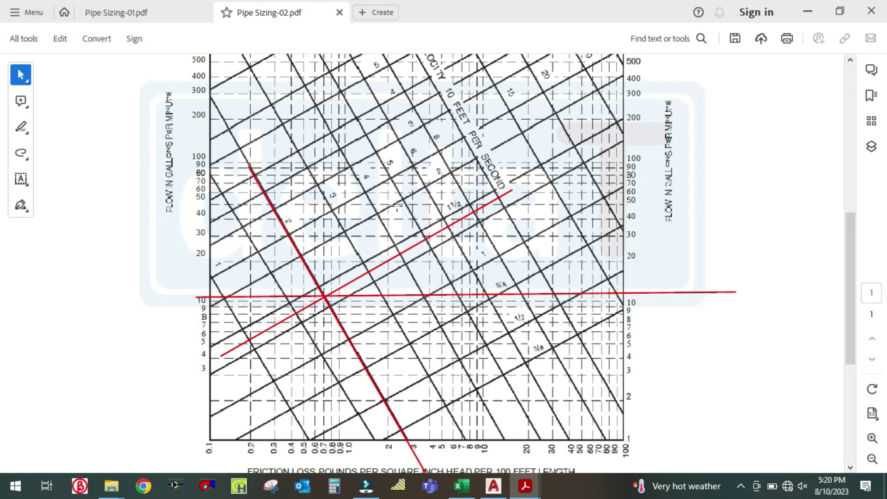
- Switch to Excel and enter the chart's pipe size in the inch cell of the gravity table's total row
left_click(461, 486)
left_click(580, 333)
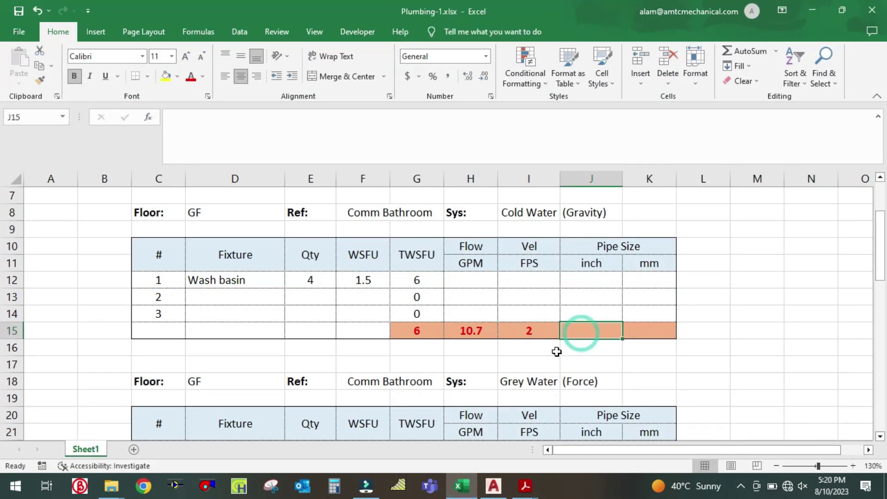
type("1")
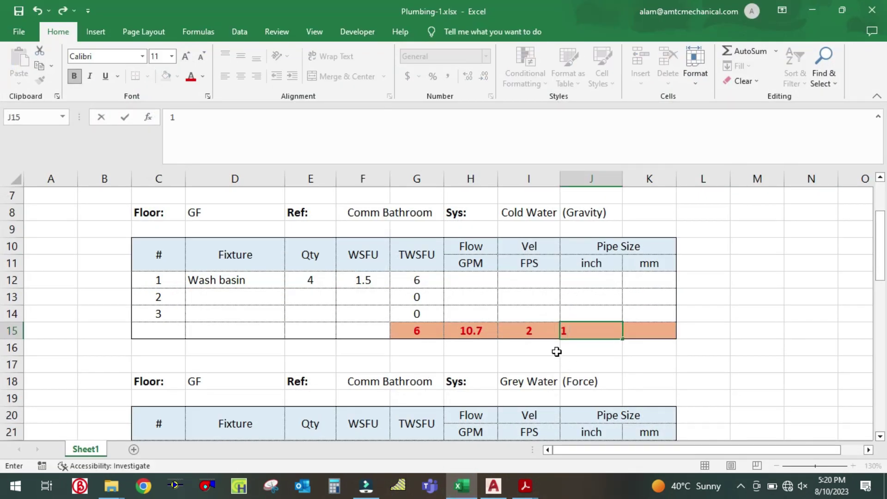
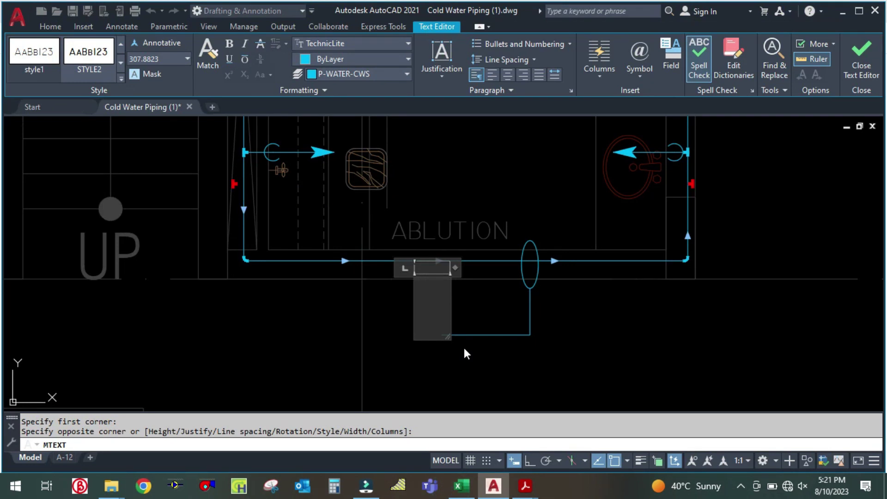
key("BackSpace")
type("6")
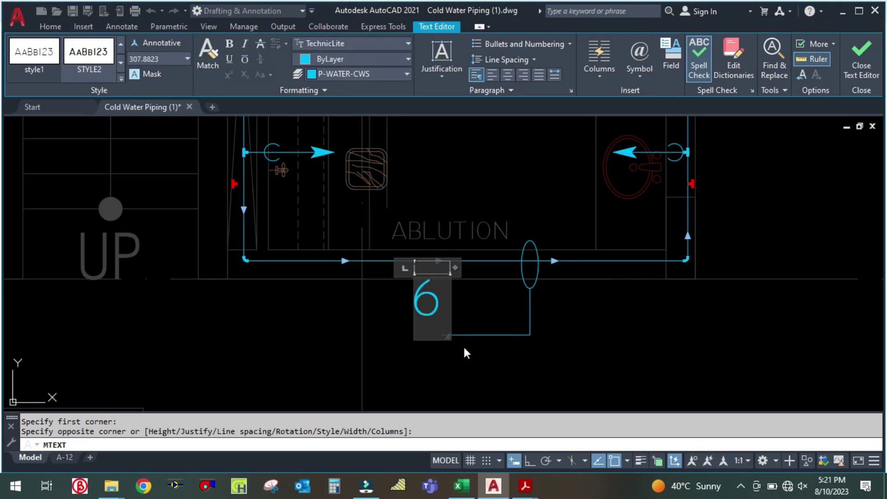
type("1")
key("BackSpace")
key("BackSpace")
left_click(565, 357)
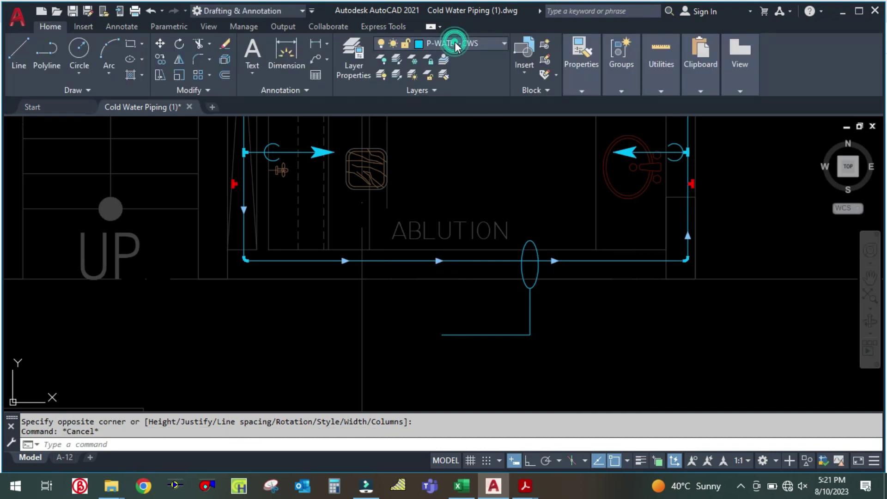
- Unlock the TEXT2 layer and make it the current layer
left_click(500, 42)
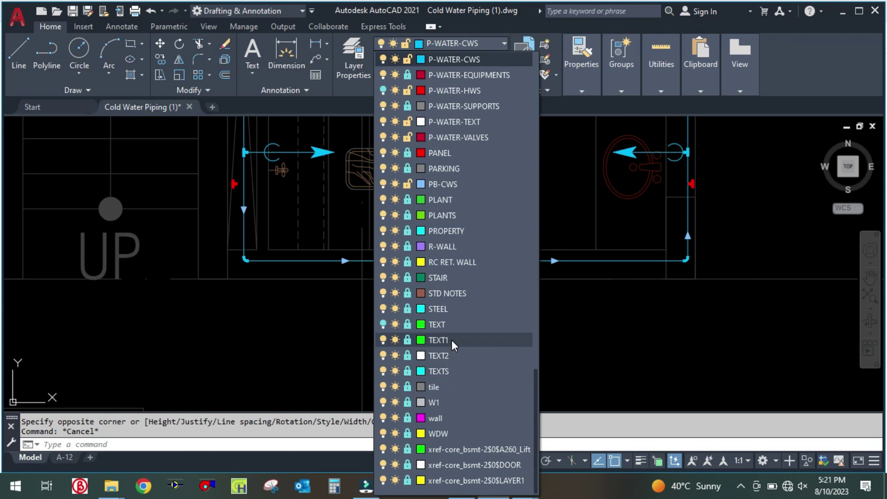
left_click(409, 354)
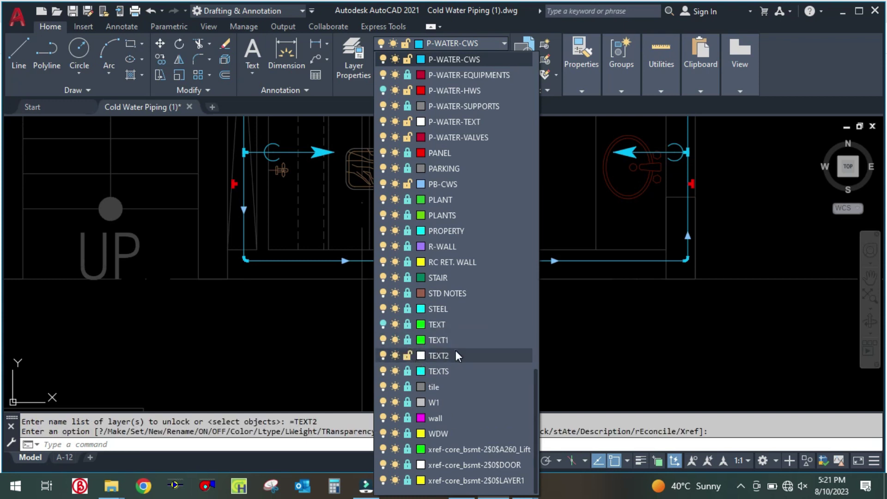
left_click(455, 351)
- Add multiline text reading 6 FU above the pipe's leader line, widening the text frame so it fits on one line
type("t")
key("Return")
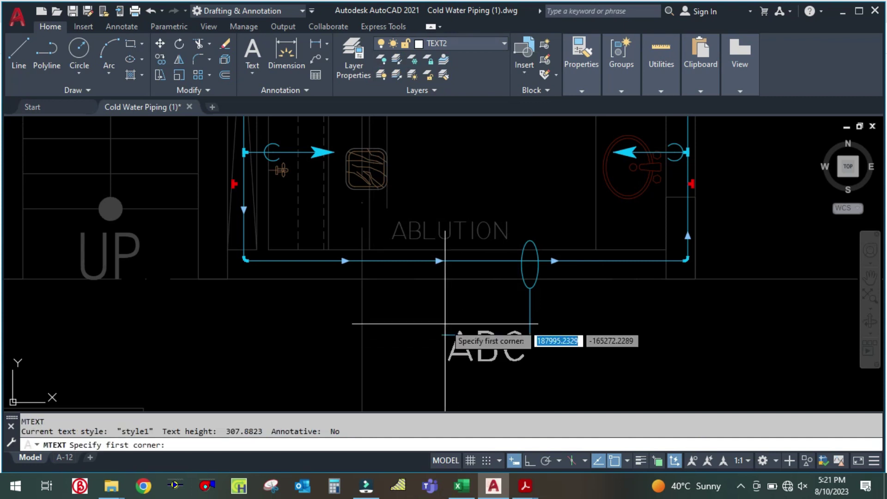
left_click(422, 284)
left_click(454, 323)
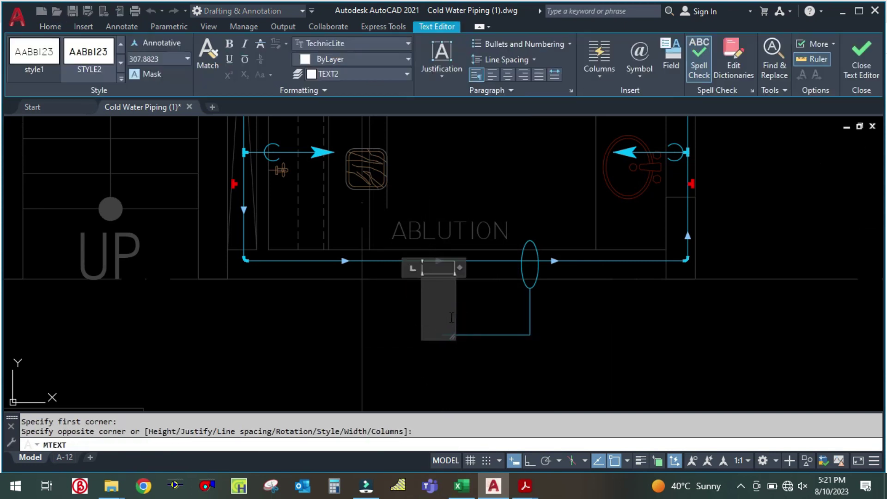
type("6 FU")
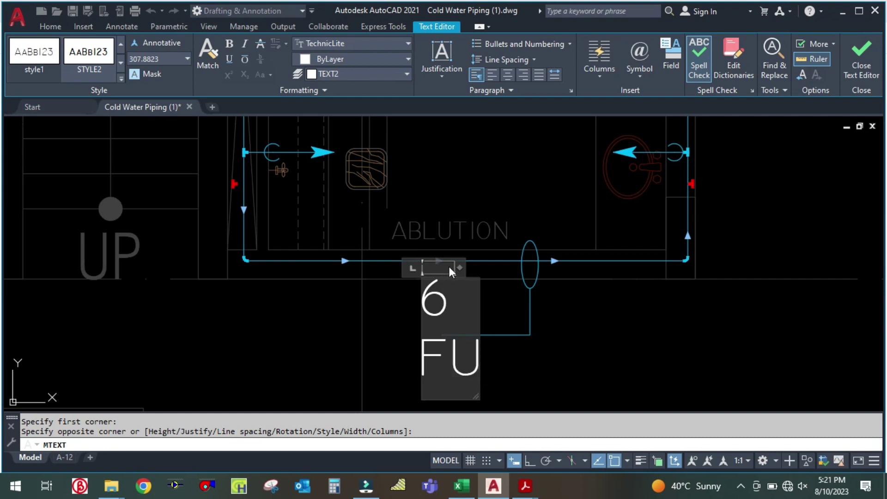
left_click_drag(457, 268, 611, 294)
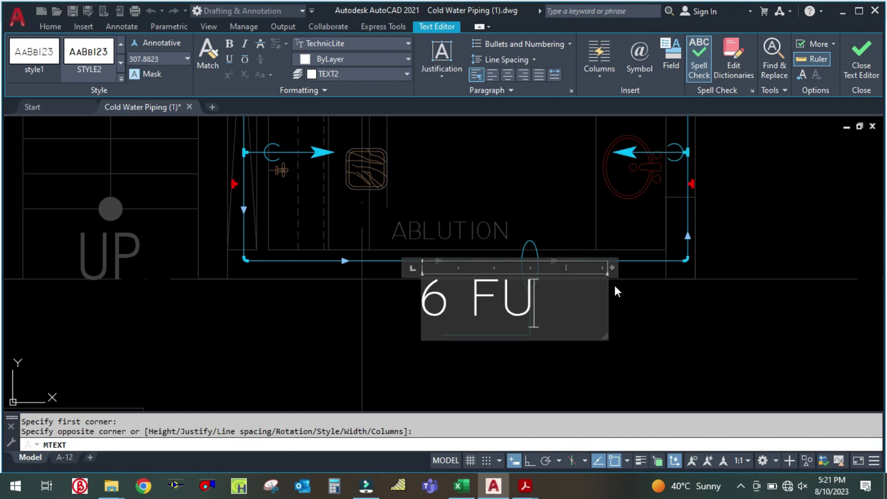
left_click(617, 277)
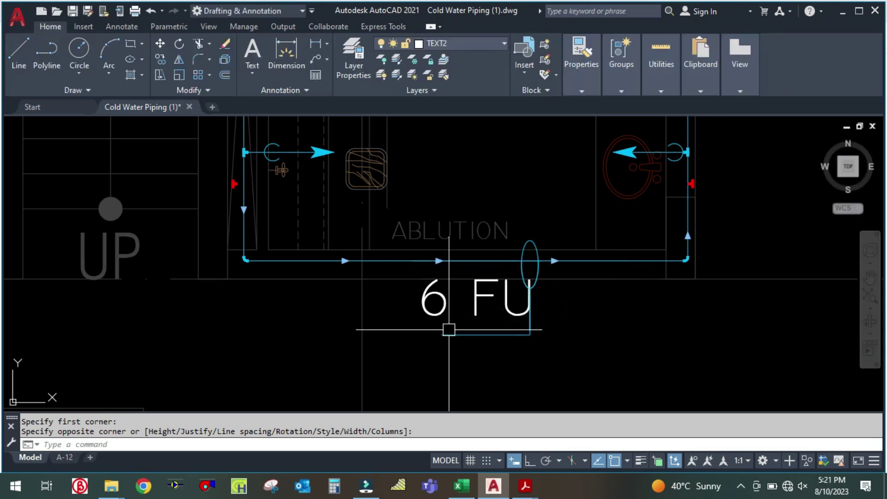
- Move the 6 FU text left, toward the open end of the leader line and clear of its vertical segment
type("m")
key("Return")
left_click(499, 301)
key("Return")
left_click(508, 340)
key("Escape")
- Set the text height of the 6 FU label to 200 in its properties, and deselect it
left_click(446, 302)
right_click(446, 302)
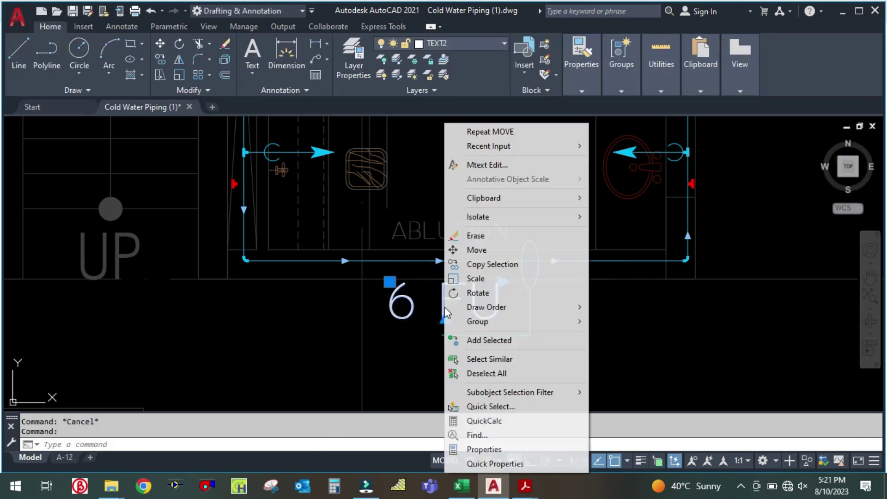
left_click(483, 449)
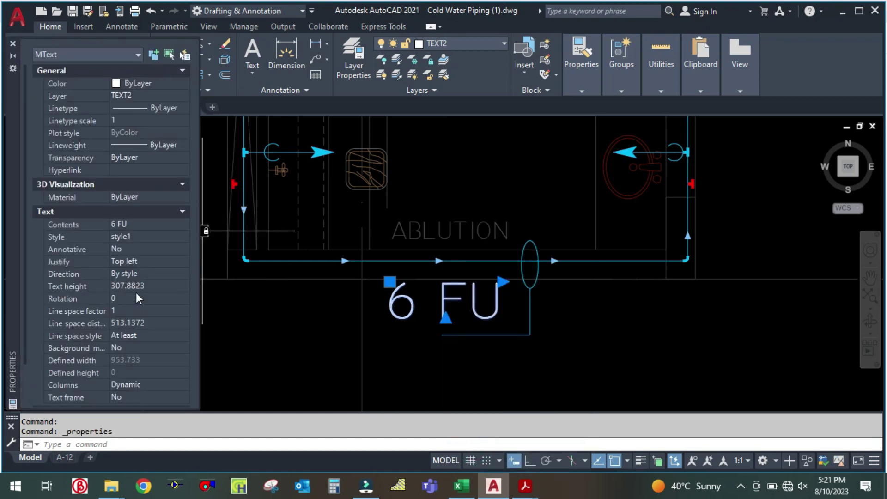
left_click(160, 287)
key("BackSpace")
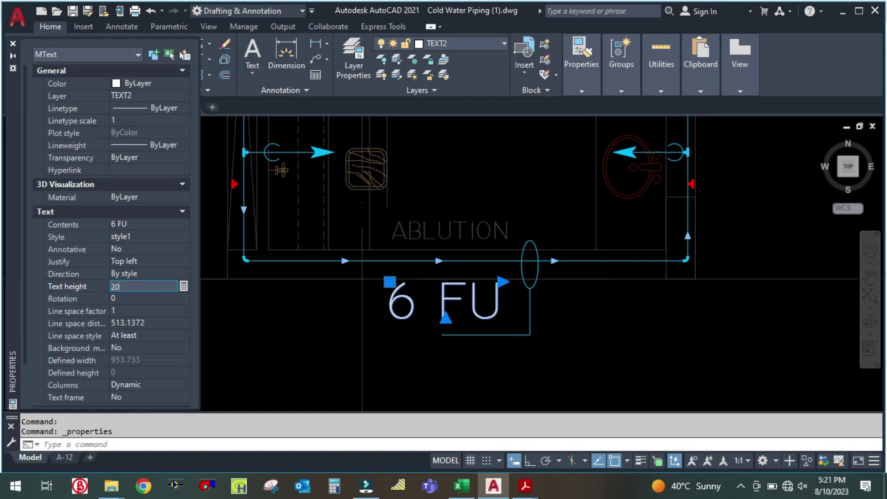
key("Tab")
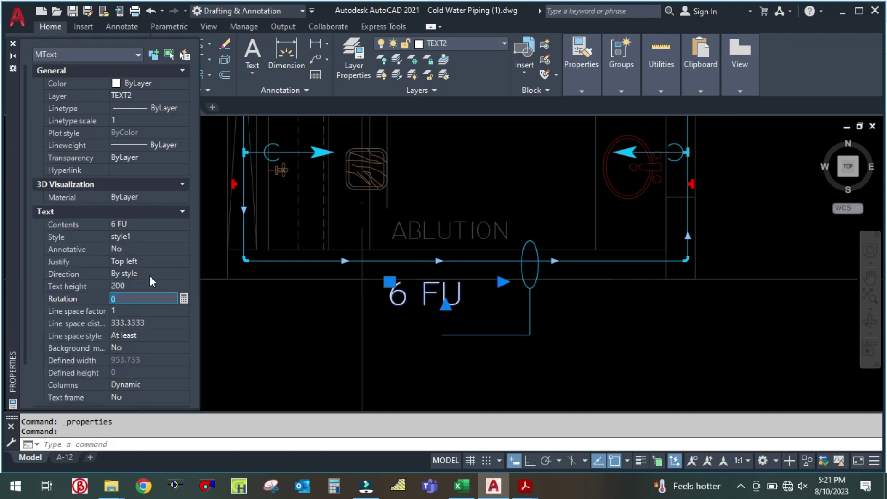
left_click(15, 52)
key("Escape")
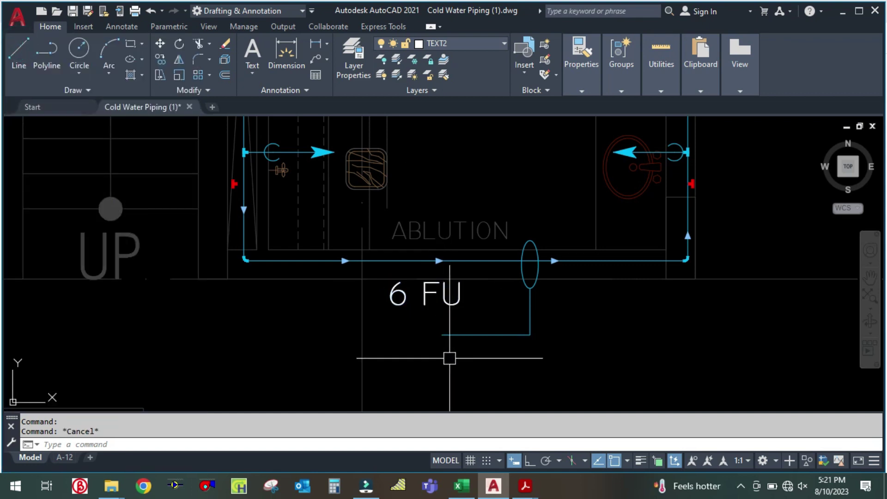
- Copy the 6 FU label directly beneath the original, and turn on Ortho mode
type("co")
key("Return")
left_click(418, 298)
key("Return")
left_click(422, 307)
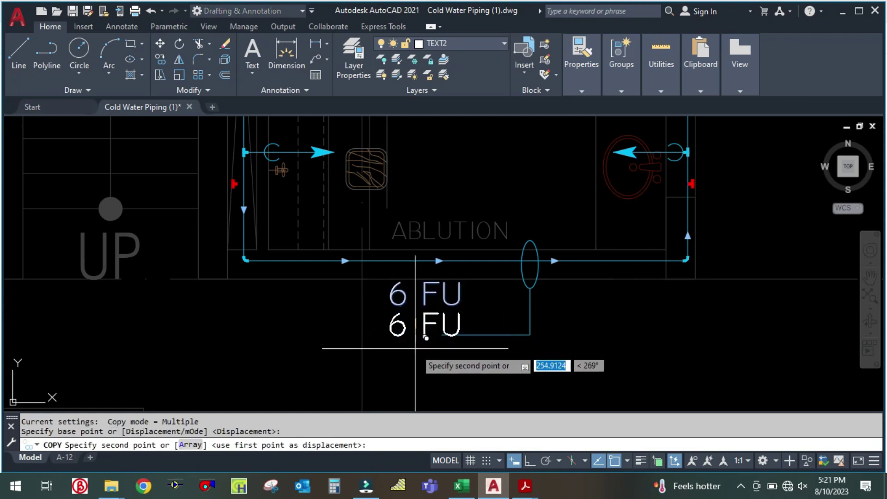
left_click(415, 348)
key("Escape")
left_click(530, 460)
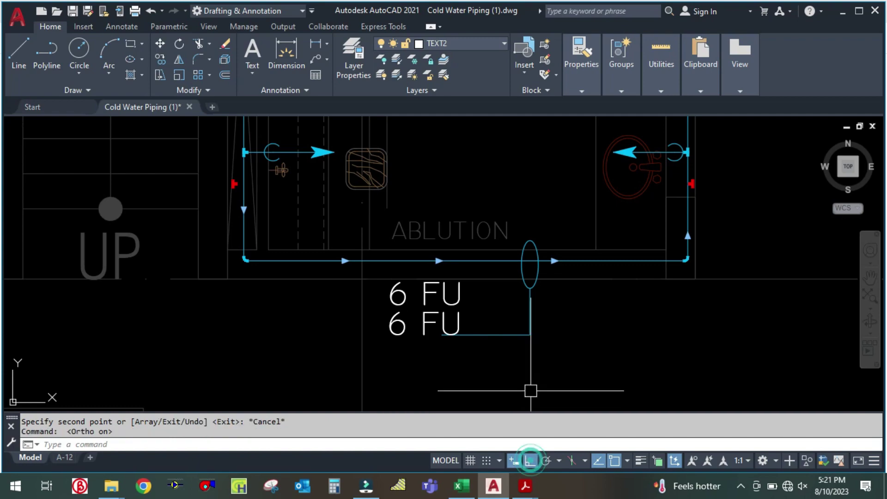
- Replace the copied label's text with 10.7 GPM and start a new line below it
left_click(471, 488)
left_click(494, 486)
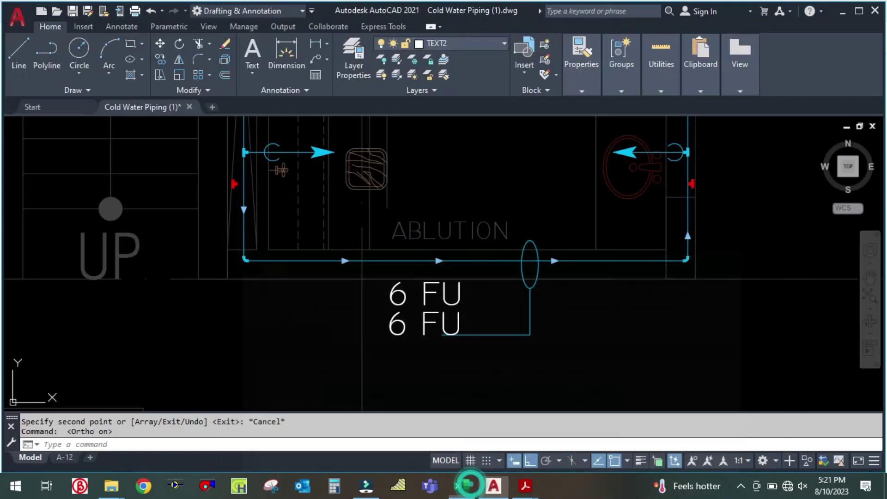
double_click(421, 329)
left_click_drag(462, 326, 362, 318)
type("10.7 GPM")
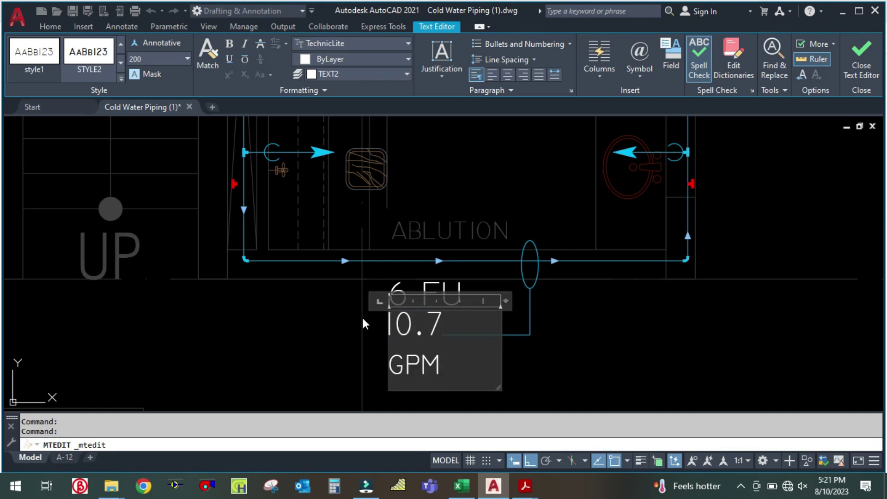
key("Return")
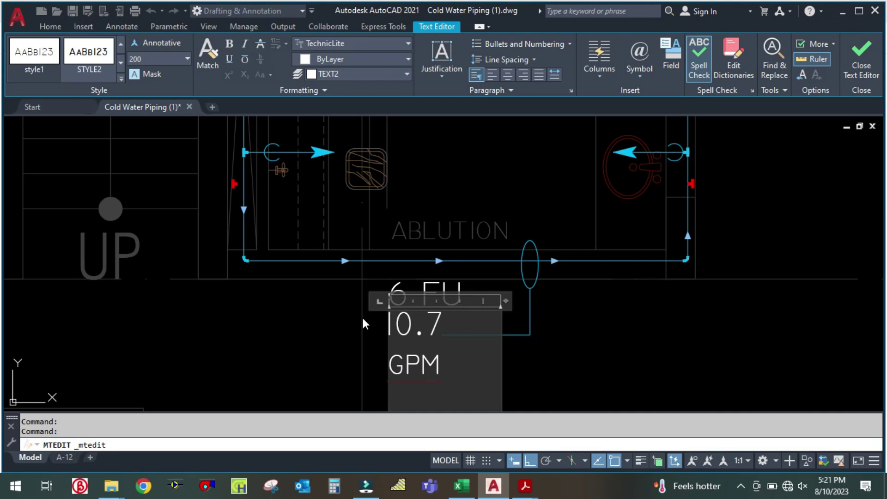
- Check the pipe size in the Excel sheet, add it as 1 1/2" below 10.7 GPM in the AutoCAD label, and finish the text edit
left_click(462, 486)
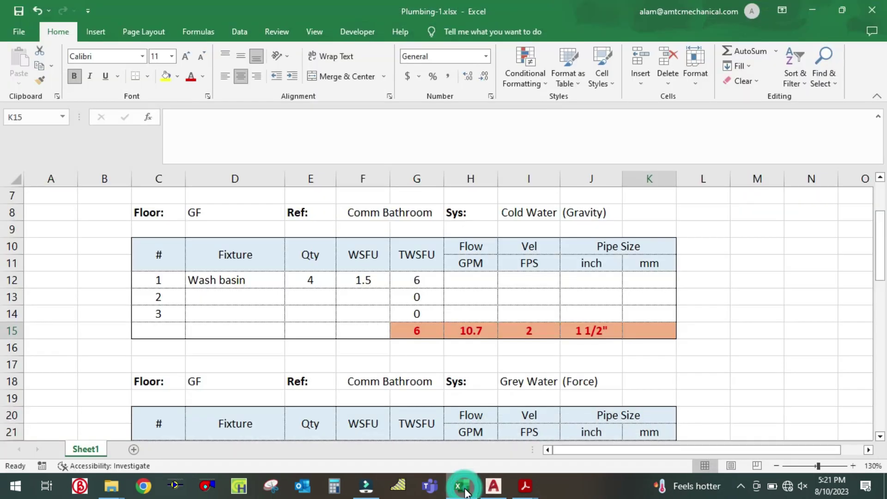
left_click(463, 486)
scroll(527, 337, "down", 3)
scroll(521, 370, "up", 4)
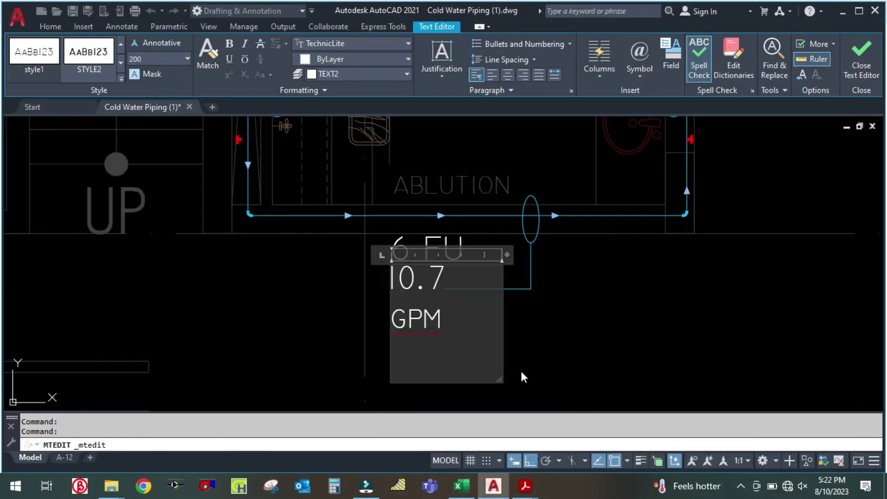
type("1 1/2 :")
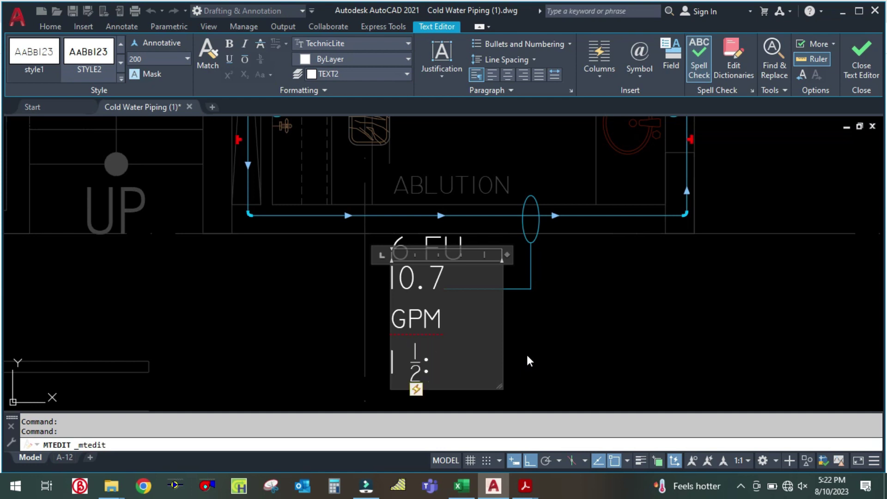
key("ctrl+z")
type("\"")
key("BackSpace")
key("BackSpace")
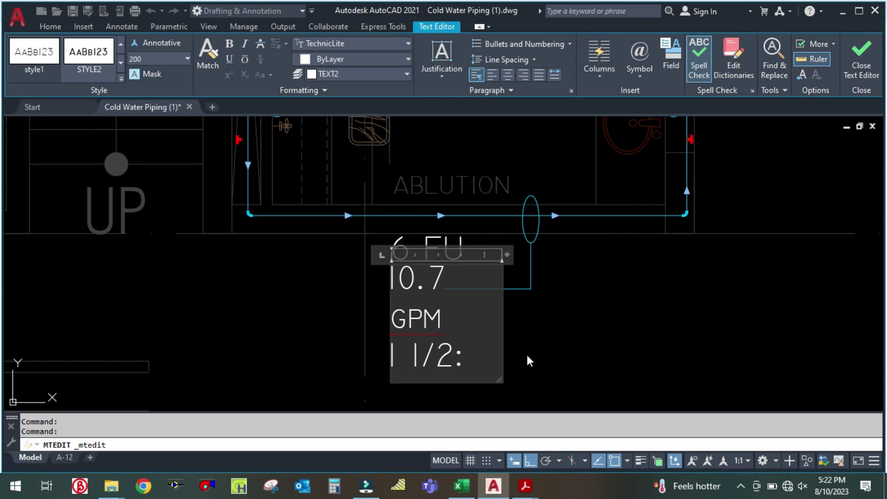
type("\"")
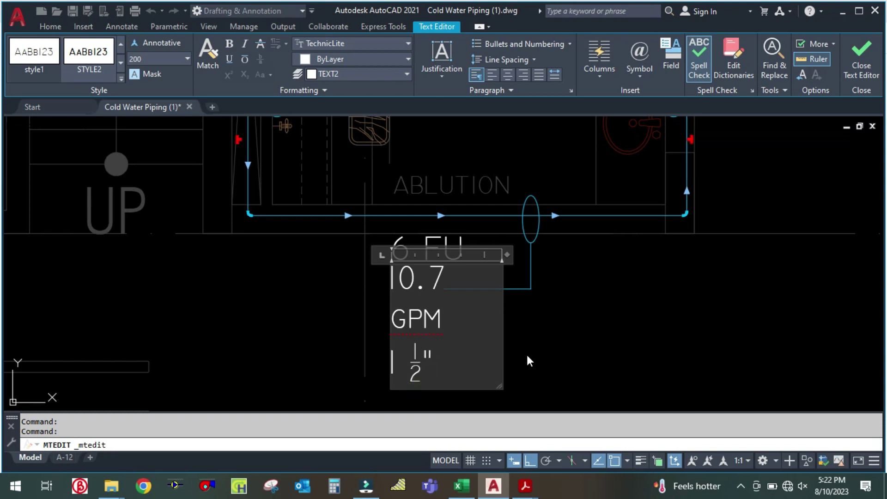
left_click(527, 355)
scroll(528, 343, "down", 3)
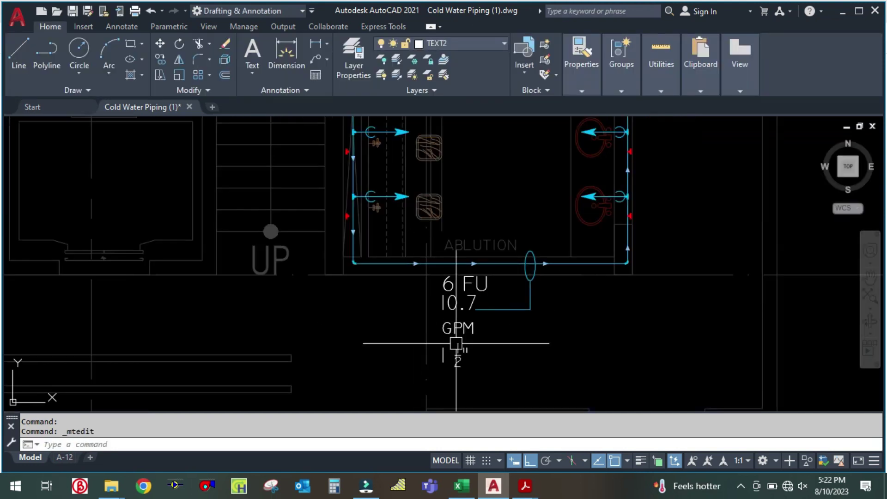
- Draw a short horizontal leader line leftward from the left end of the ellipse on the vertical branch pipe
scroll(457, 321, "down", 3)
scroll(411, 209, "up", 2)
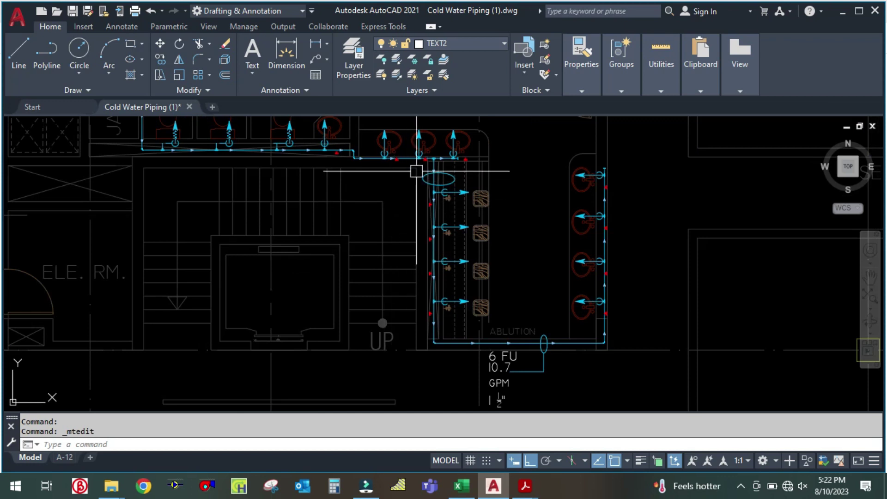
scroll(409, 168, "up", 3)
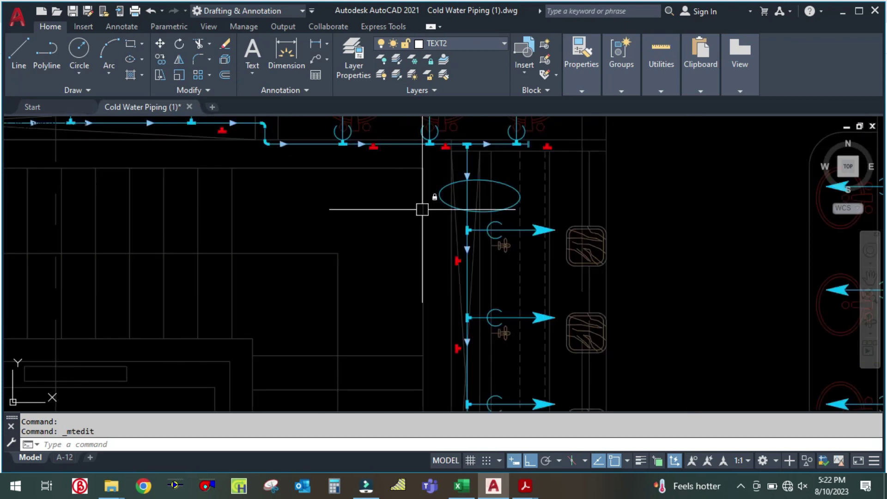
type("L")
key("Return")
left_click(436, 193)
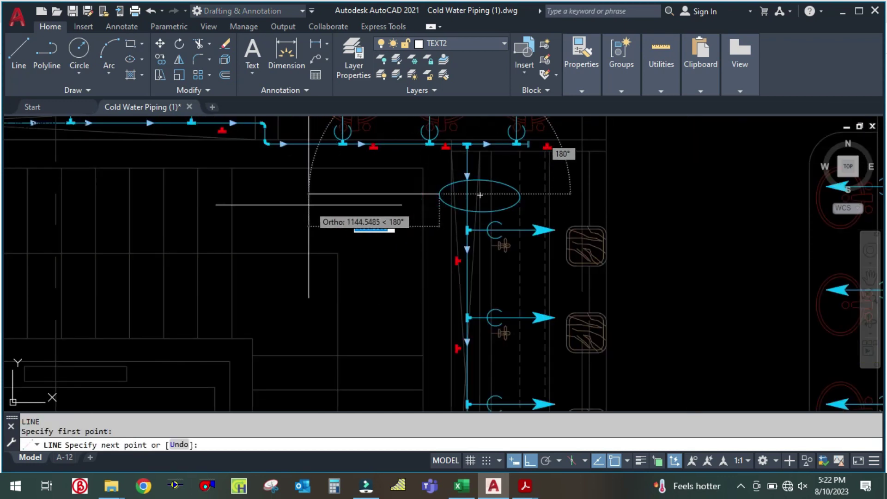
key("Escape")
- Match the new leader line's properties to those of the ellipse it starts from
type("M")
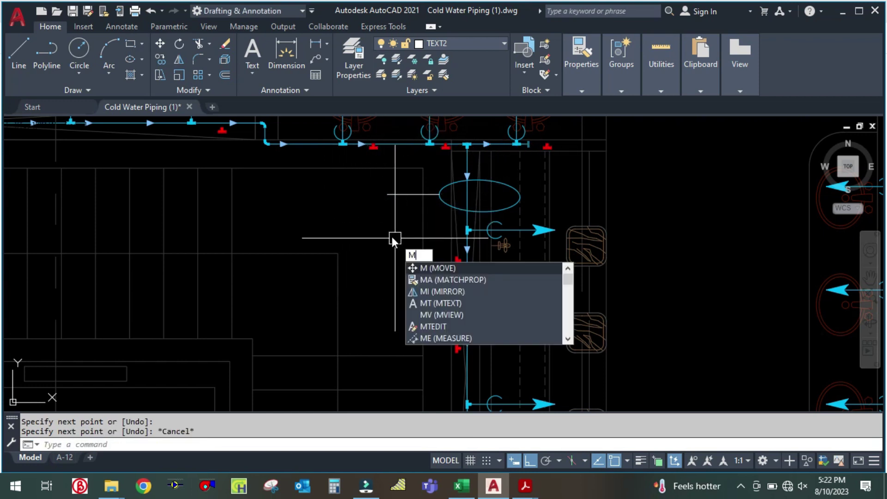
type("A")
key("Return")
type("ma")
key("Return")
left_click(450, 206)
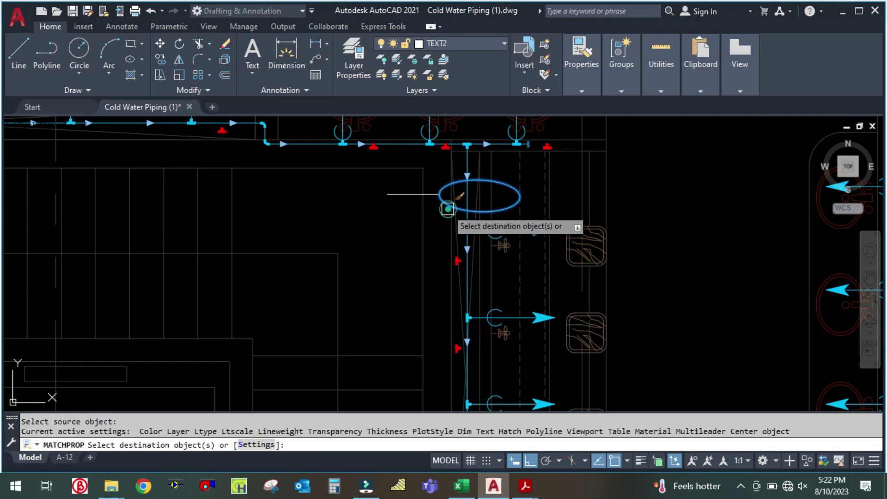
key("Escape")
key("Escape")
- Examine the fixtures served by the vertical branch pipe downstream of the ellipse, around the ablution area
scroll(444, 247, "down", 3)
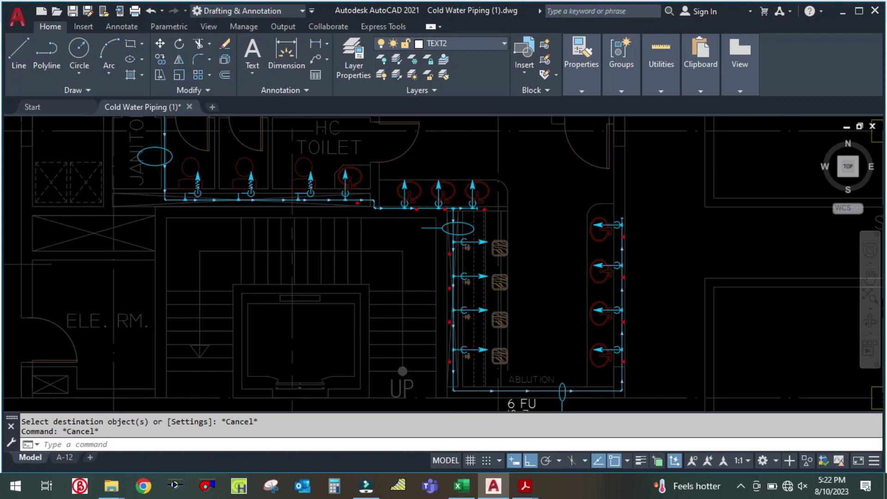
scroll(467, 262, "down", 1)
scroll(461, 323, "up", 2)
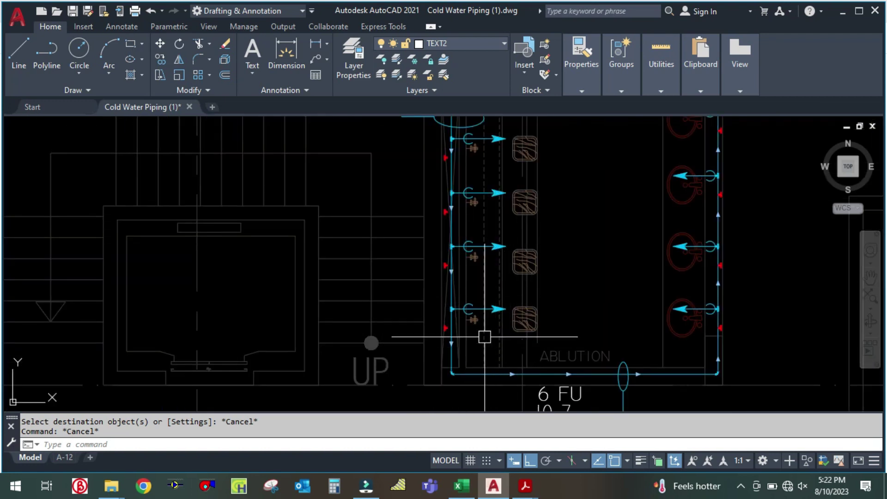
scroll(464, 318, "up", 2)
scroll(466, 298, "down", 3)
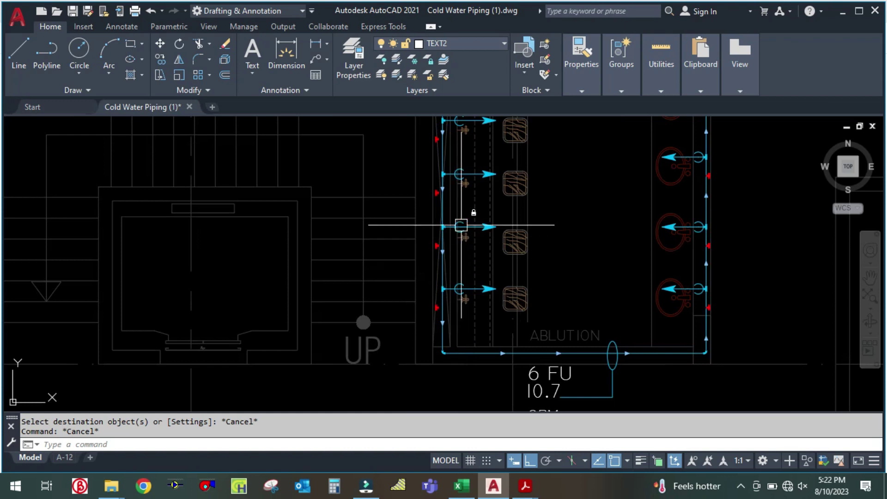
scroll(461, 223, "up", 2)
scroll(478, 315, "down", 2)
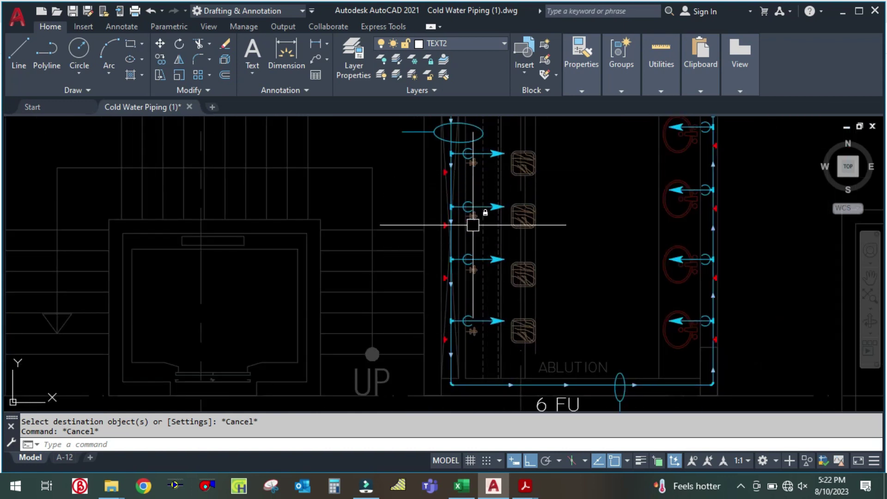
scroll(513, 323, "down", 2)
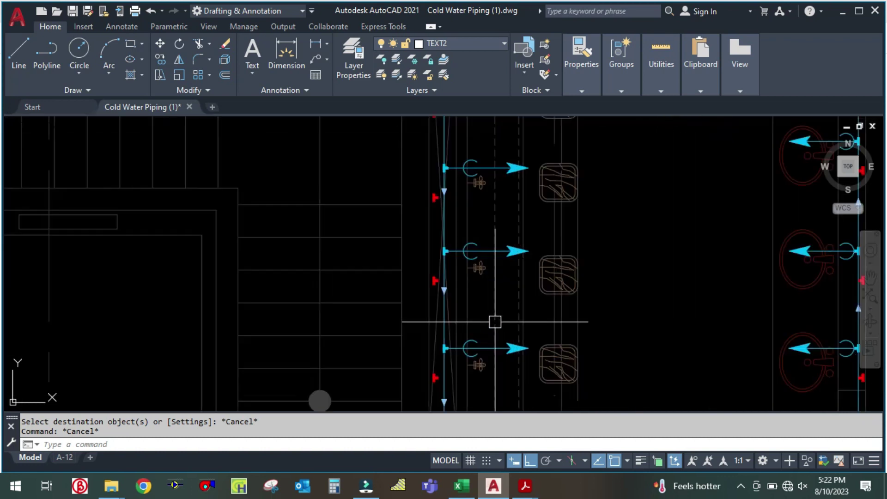
scroll(497, 345, "up", 2)
scroll(506, 334, "down", 2)
scroll(488, 291, "up", 2)
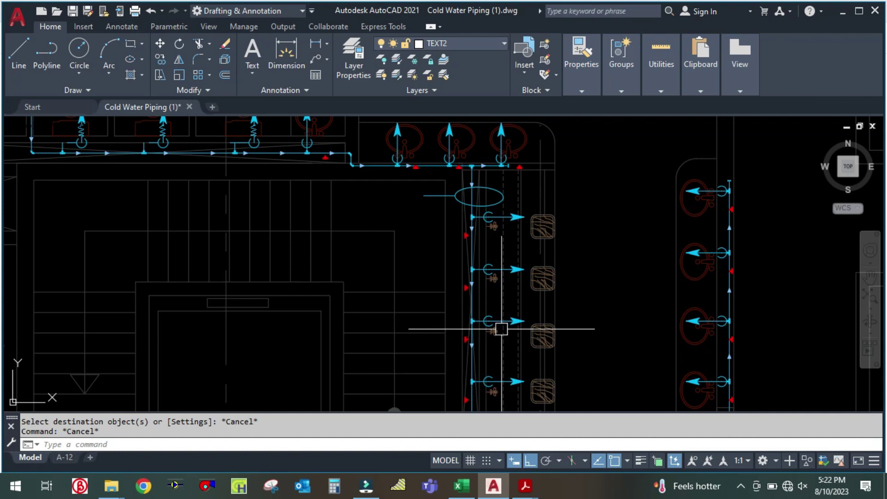
- Switch to Pipe Sizing-01.pdf in Acrobat and look through Table E103.3(2) for the branch's next fixture type
left_click(462, 486)
left_click(462, 486)
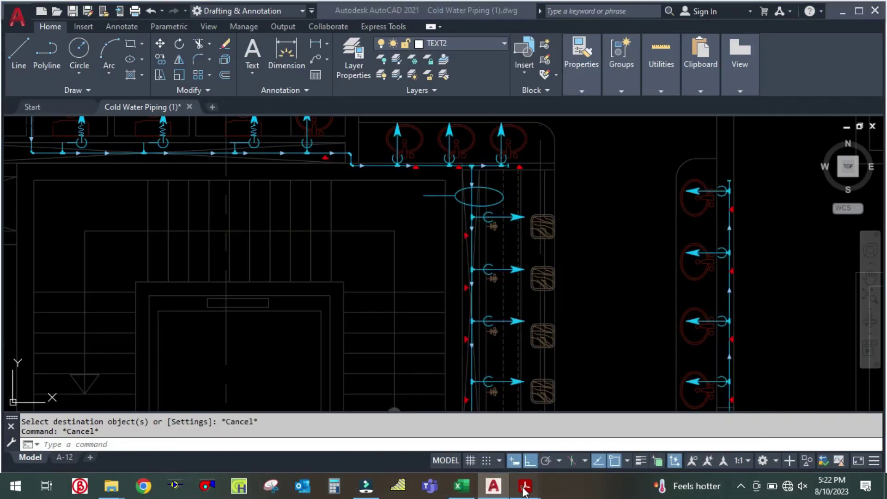
mouse_move(525, 486)
left_click(480, 433)
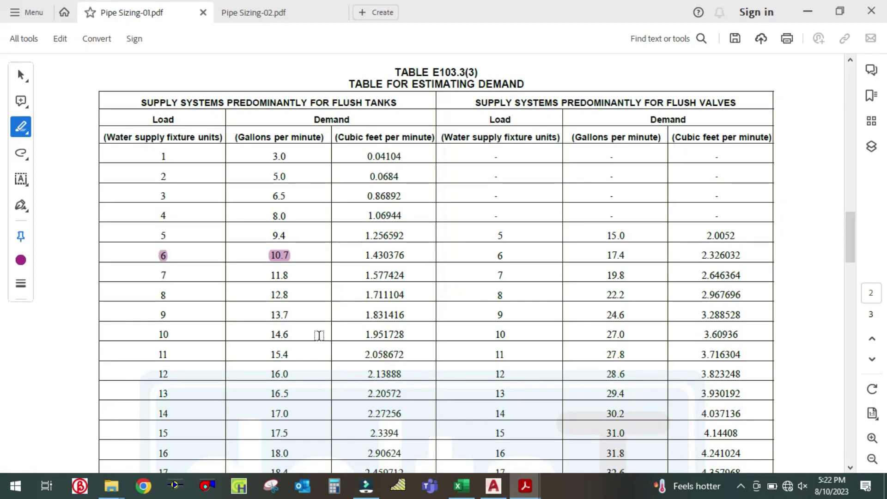
scroll(319, 340, "down", 5)
scroll(321, 342, "up", 15)
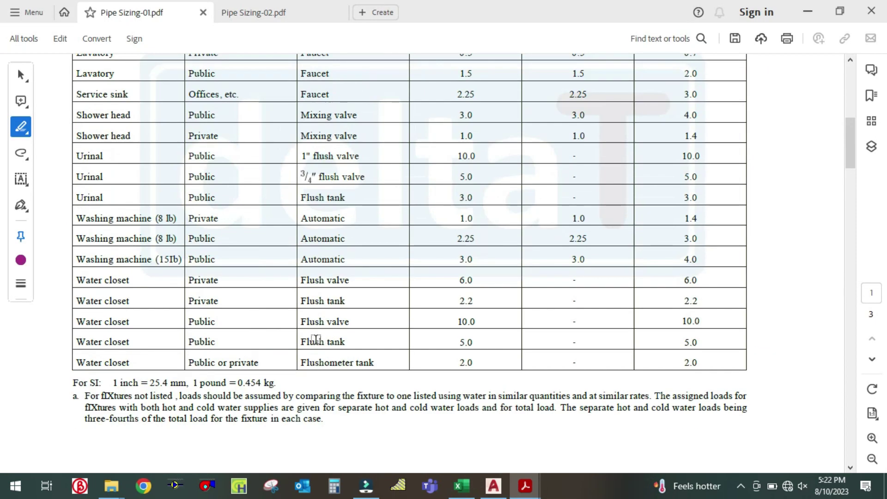
scroll(74, 278, "up", 3)
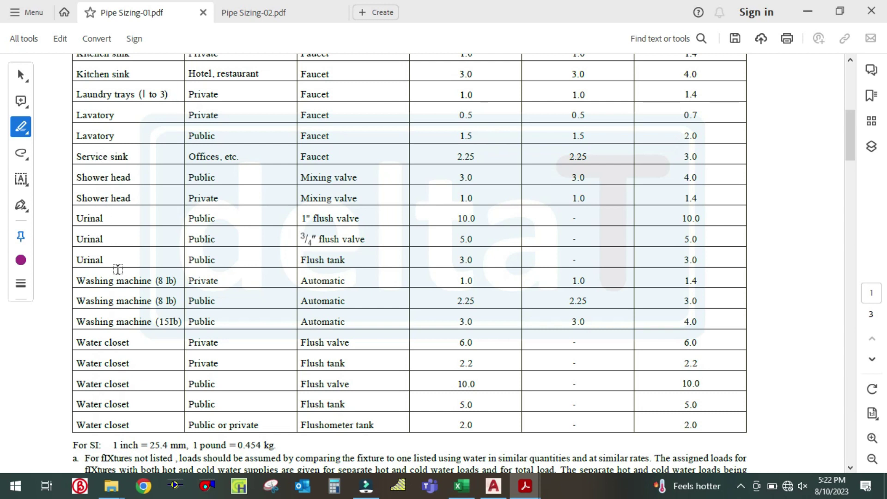
scroll(132, 312, "up", 6)
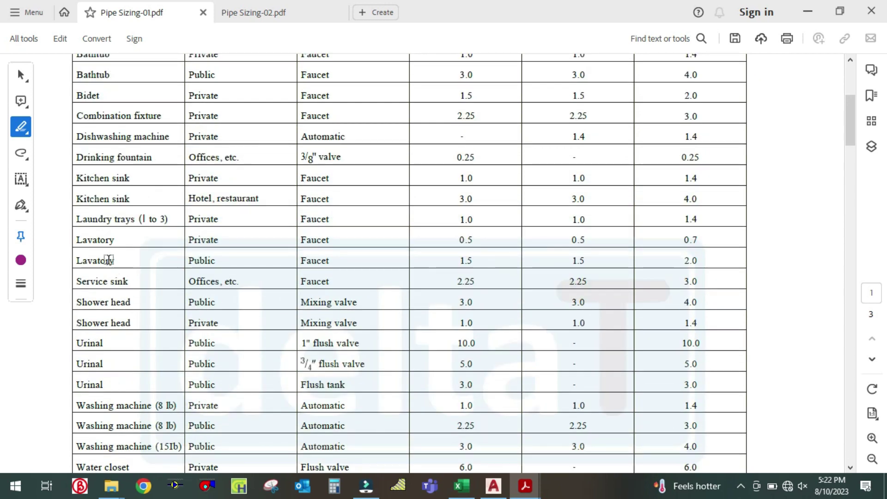
scroll(105, 223, "up", 3)
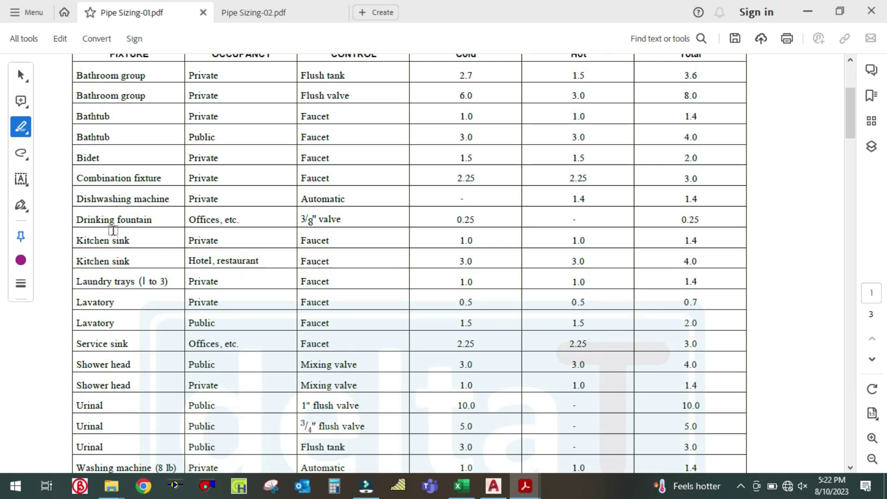
scroll(113, 228, "up", 3)
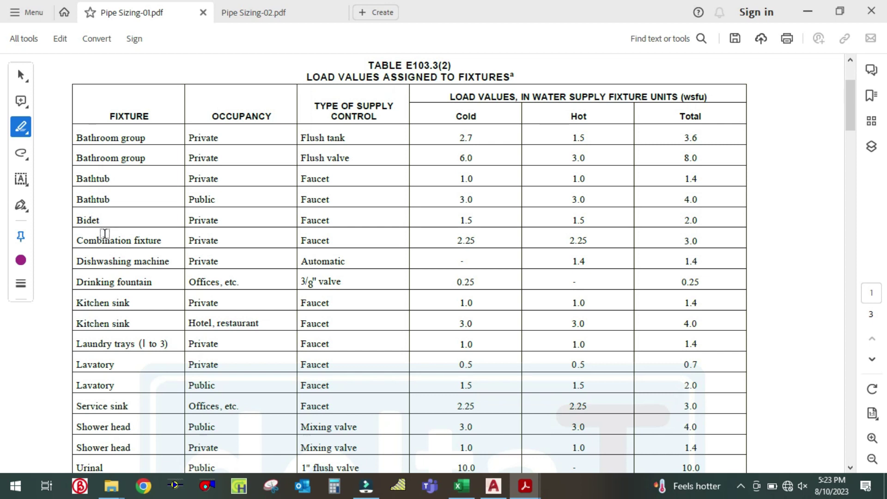
scroll(104, 233, "down", 8)
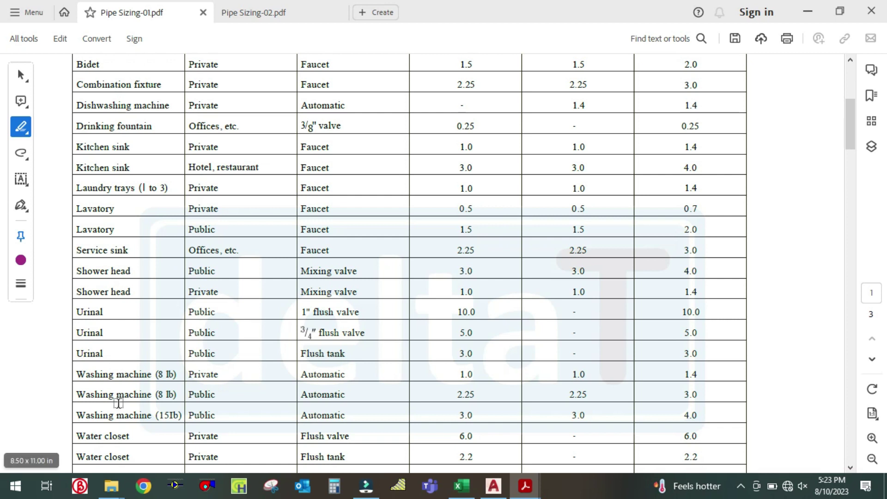
scroll(118, 399, "down", 3)
scroll(106, 395, "down", 6)
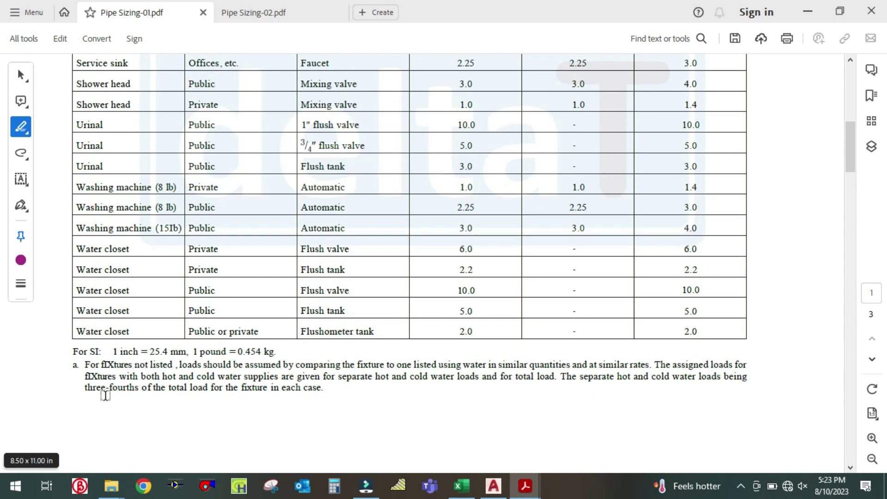
- Highlight the Bidet fixture and its cold load value of 1.5 in Table E103.3(2)
scroll(105, 395, "up", 20)
double_click(106, 347)
left_click(486, 342)
double_click(482, 343)
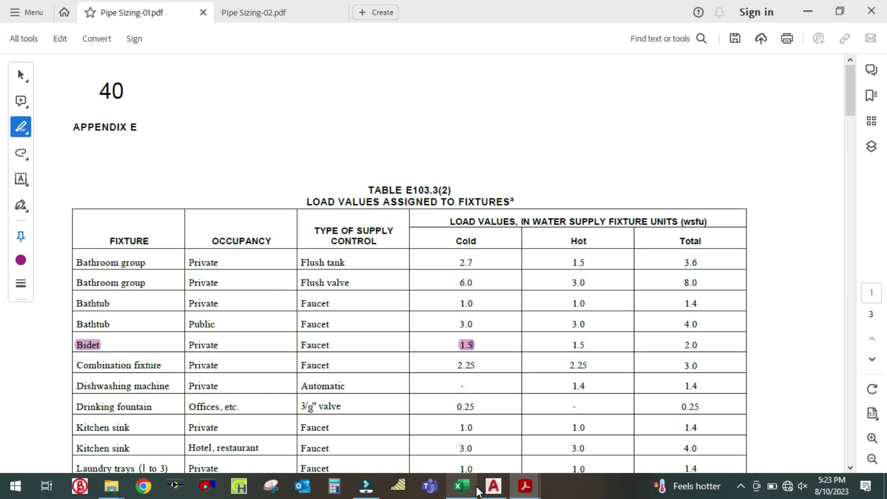
- In Plumbing-1.xlsx in Excel, add Bidet as fixture 2 of the gravity cold water table with quantity 4 and WSFU 1.5
left_click(462, 485)
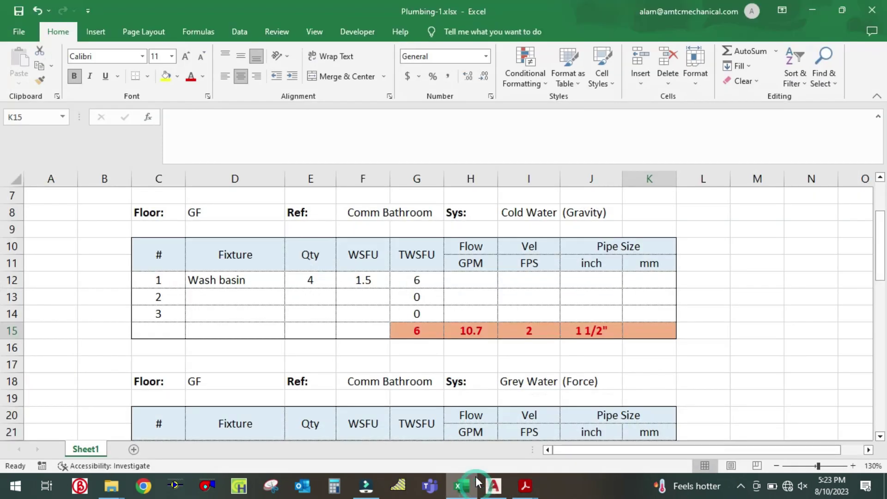
left_click(208, 295)
type("Bidet")
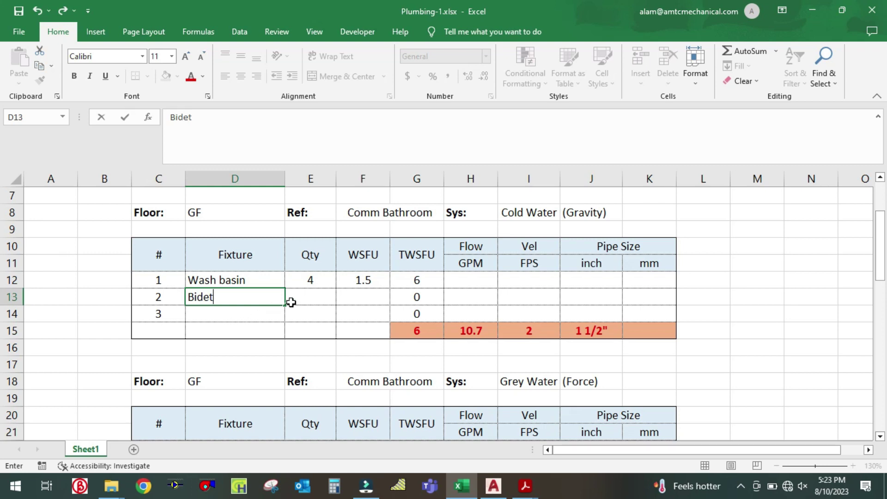
left_click(291, 302)
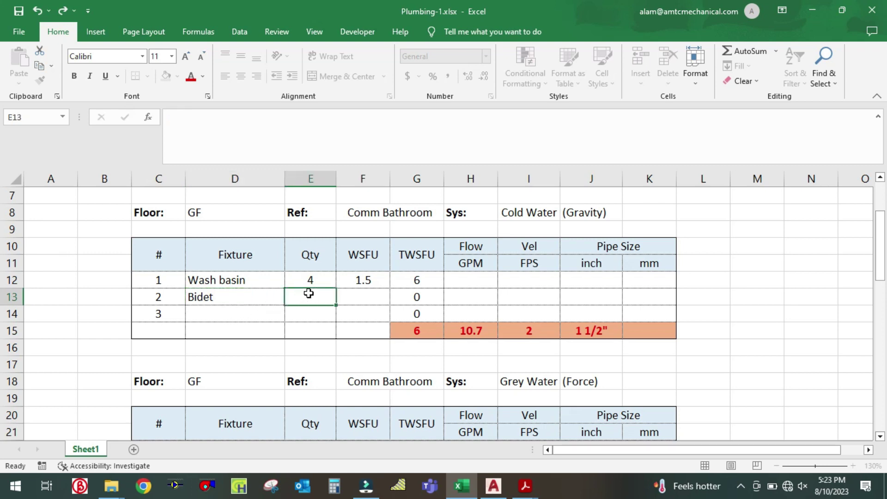
type("4")
left_click(371, 295)
type("1.5")
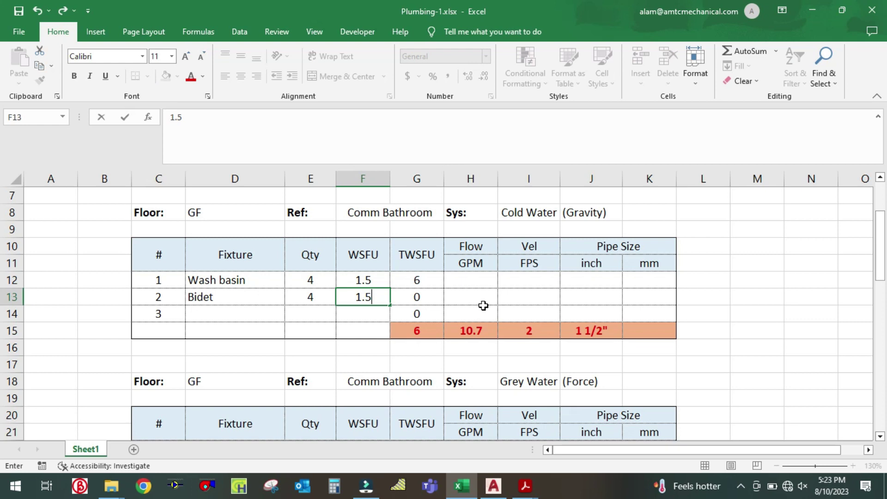
left_click(482, 297)
left_click(418, 336)
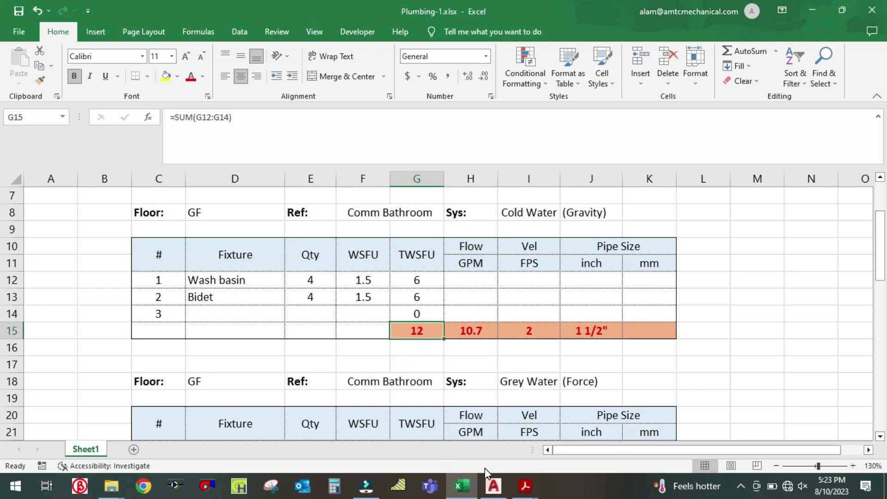
- In Pipe Sizing-01.pdf in Acrobat, highlight load 12 and its 16.0 gpm demand in the flush tank columns of Table E103.3(3)
left_click(492, 486)
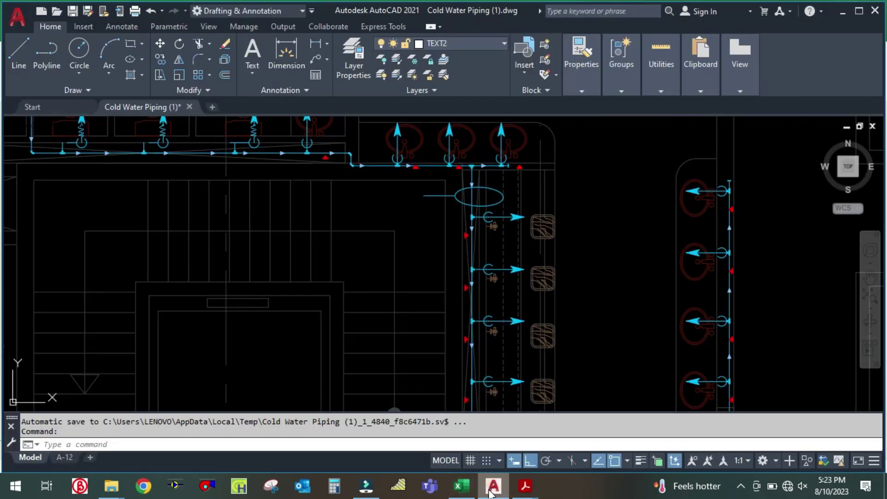
scroll(541, 301, "down", 3)
scroll(521, 317, "up", 3)
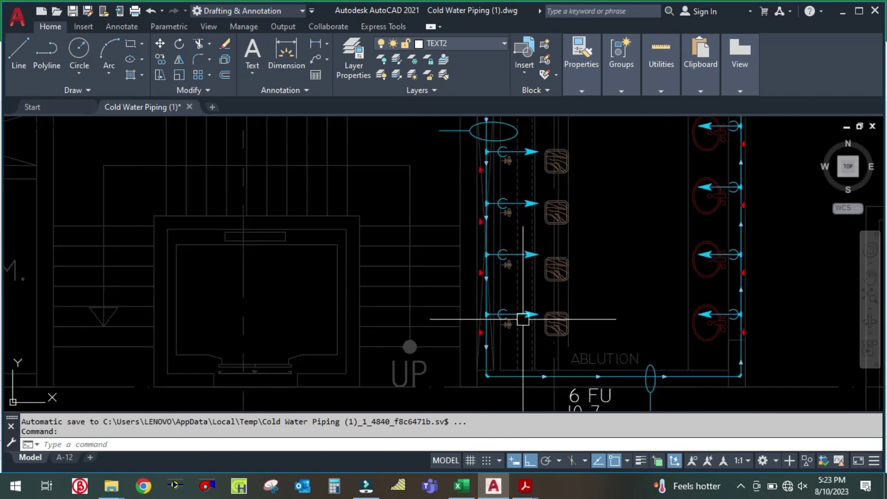
scroll(529, 322, "down", 2)
left_click(524, 486)
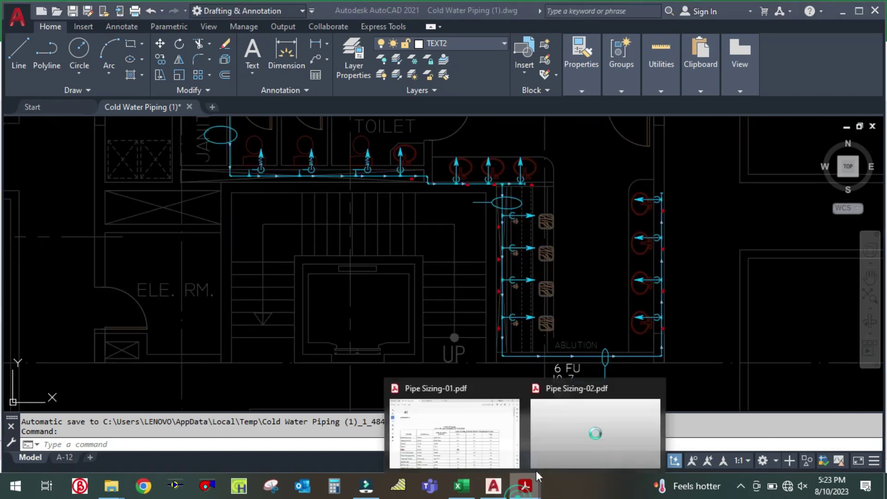
left_click(480, 428)
scroll(337, 356, "down", 12)
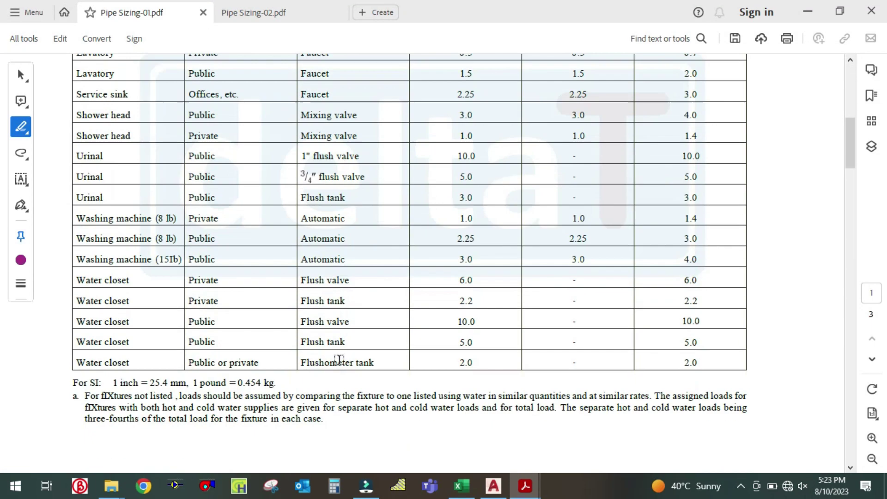
scroll(349, 354, "down", 10)
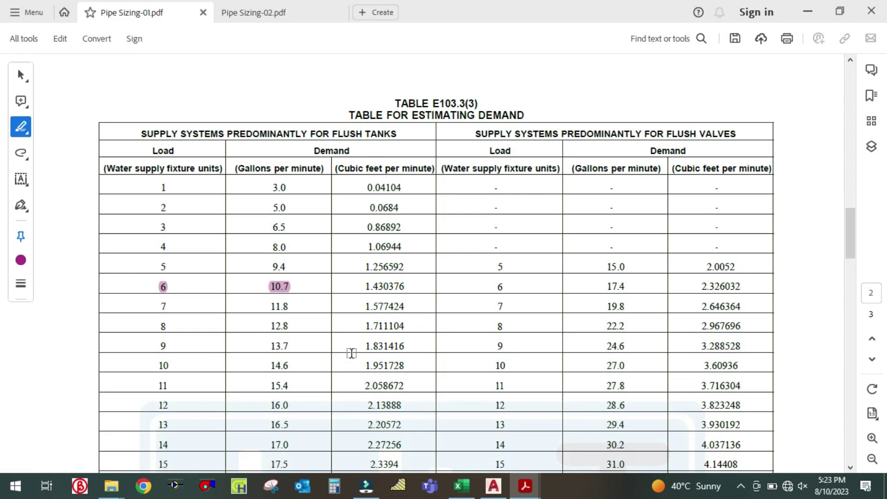
scroll(186, 336, "down", 1)
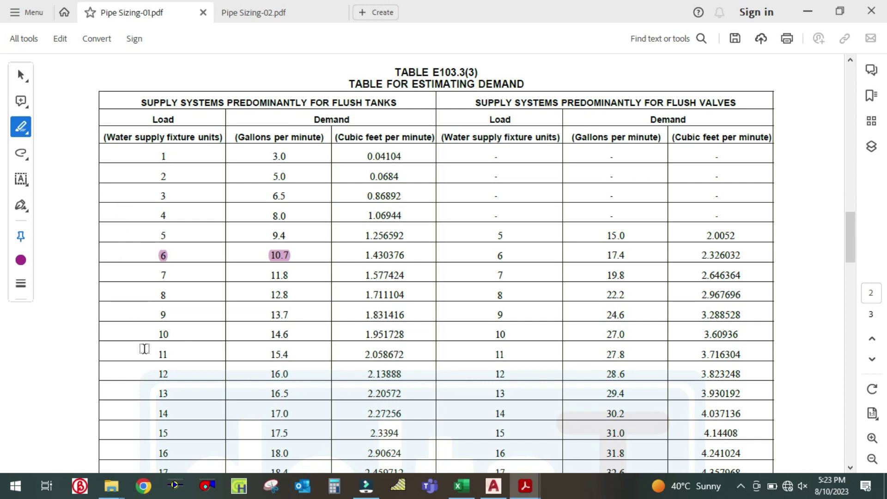
left_click_drag(148, 369, 175, 370)
left_click_drag(261, 370, 294, 372)
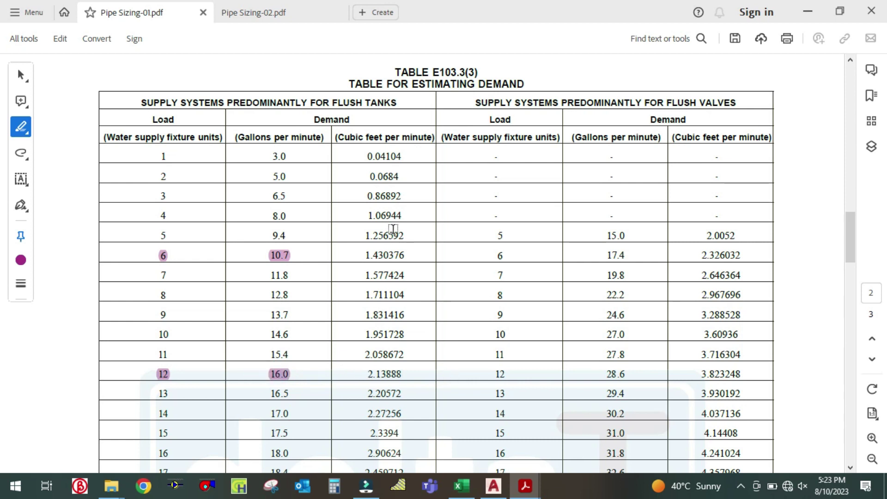
- Switch to Excel and set the total row's flow in the gravity cold water table to 16 GPM
left_click(274, 12)
left_click(460, 486)
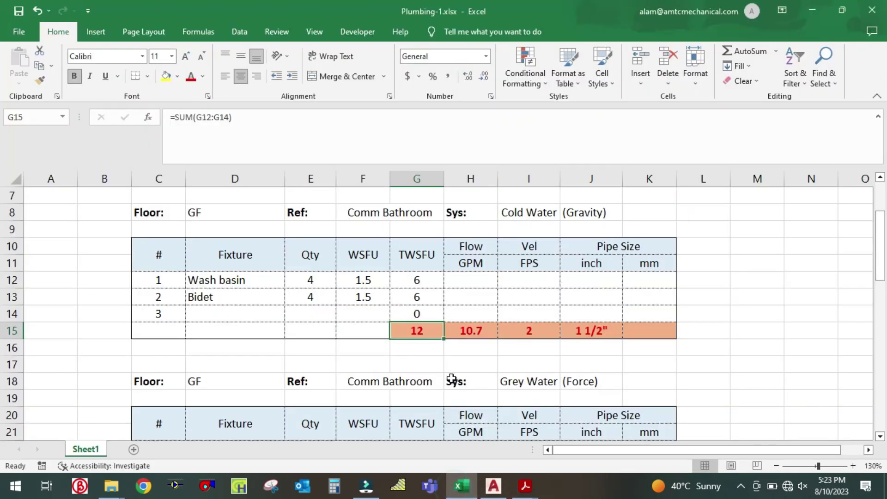
left_click(472, 332)
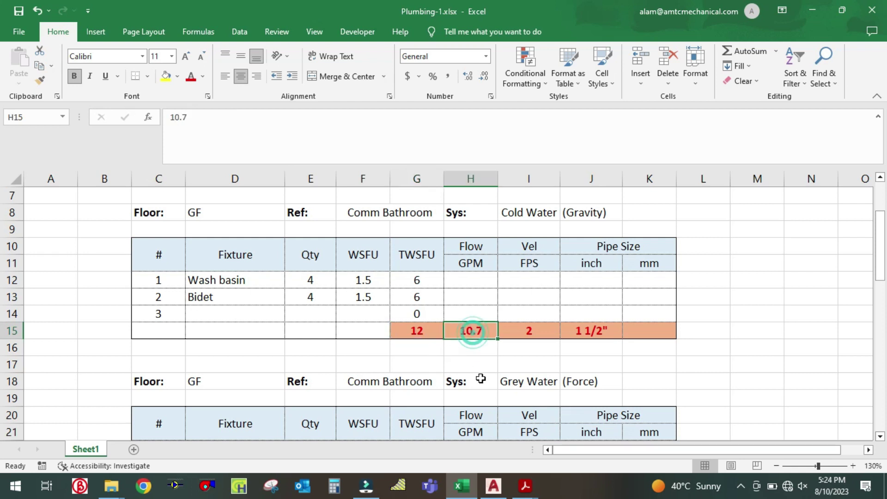
key("BackSpace")
key("BackSpace")
key("BackSpace")
key("BackSpace")
type("16")
left_click(517, 331)
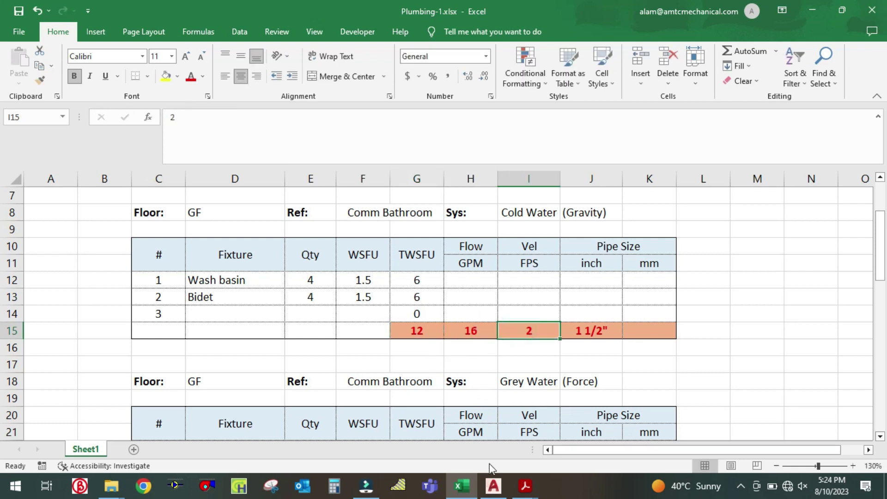
- In Pipe Sizing-02.pdf in Acrobat, raise the red horizontal flow line for 16 gpm and shift the pipe-size line to its crossing with the velocity line
mouse_move(496, 487)
left_click(578, 419)
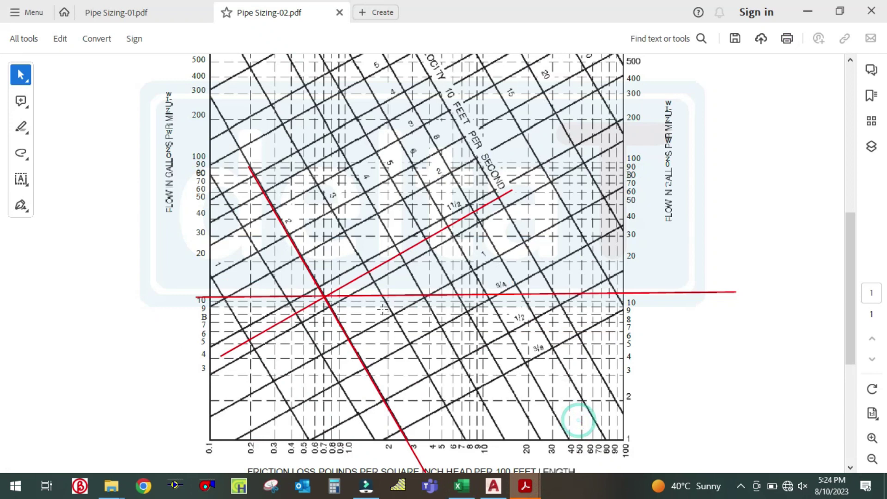
mouse_move(298, 300)
left_mouse_down()
mouse_move(301, 248)
mouse_move(301, 276)
left_mouse_up()
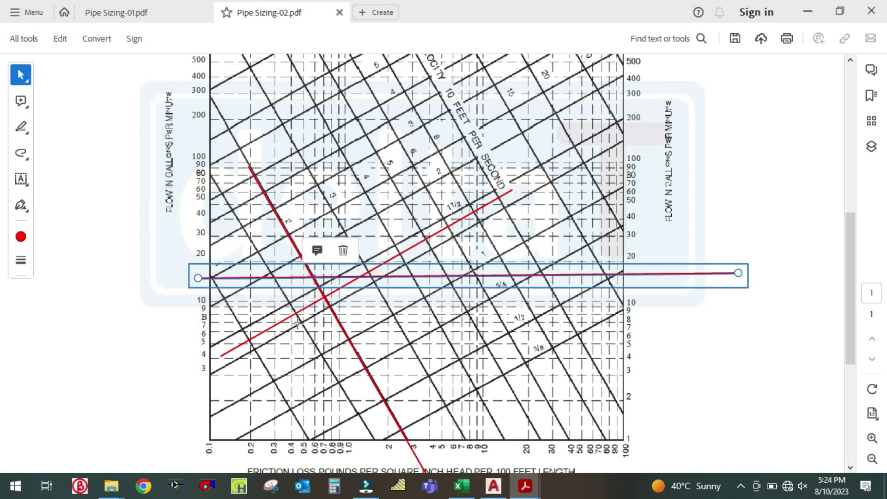
left_click(169, 299)
left_click(114, 340)
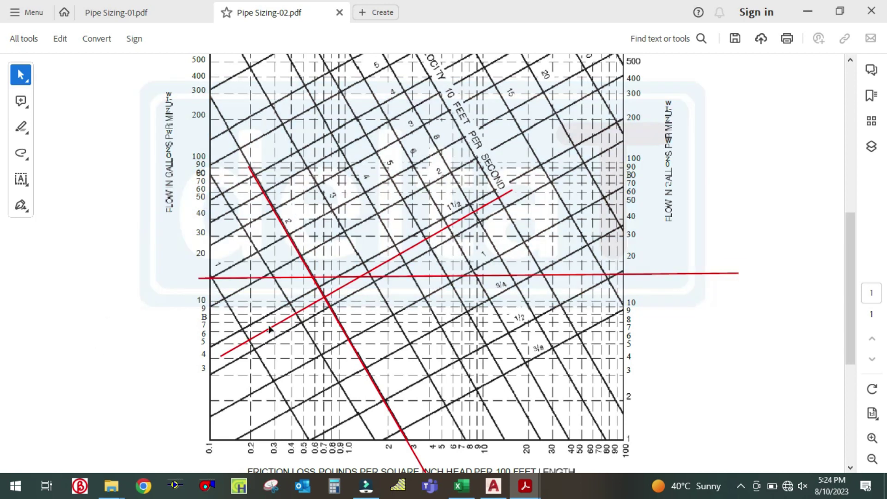
left_click_drag(312, 306, 301, 283)
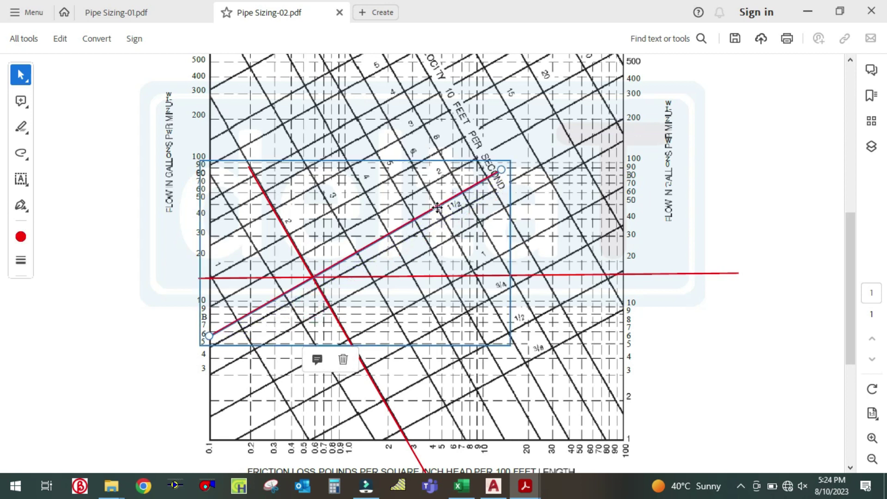
left_click(696, 330)
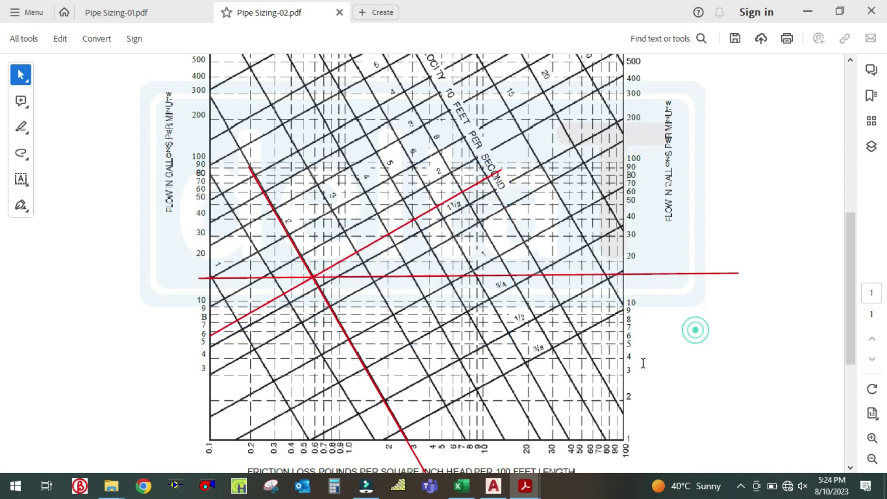
- Switch to AutoCAD and examine the cold water piping around the ablution area
left_click(491, 490)
scroll(455, 291, "up", 3)
scroll(461, 204, "down", 2)
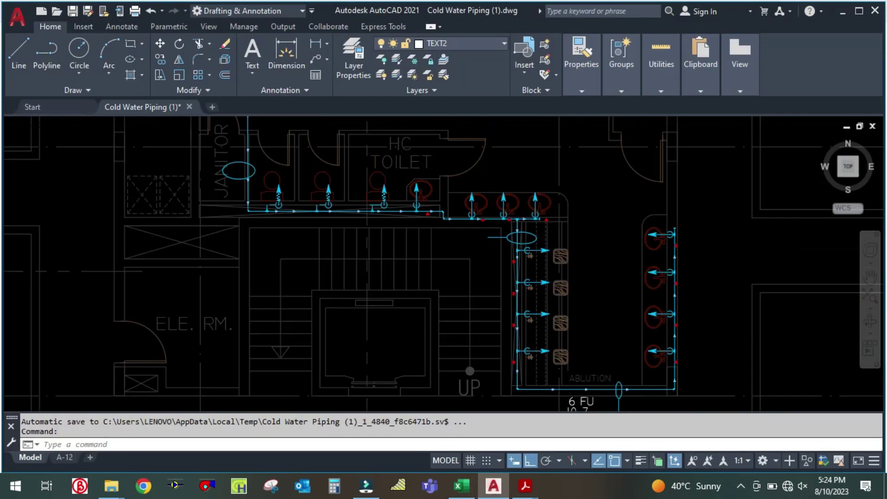
scroll(493, 263, "down", 2)
type("co")
key("Return")
scroll(557, 381, "up", 7)
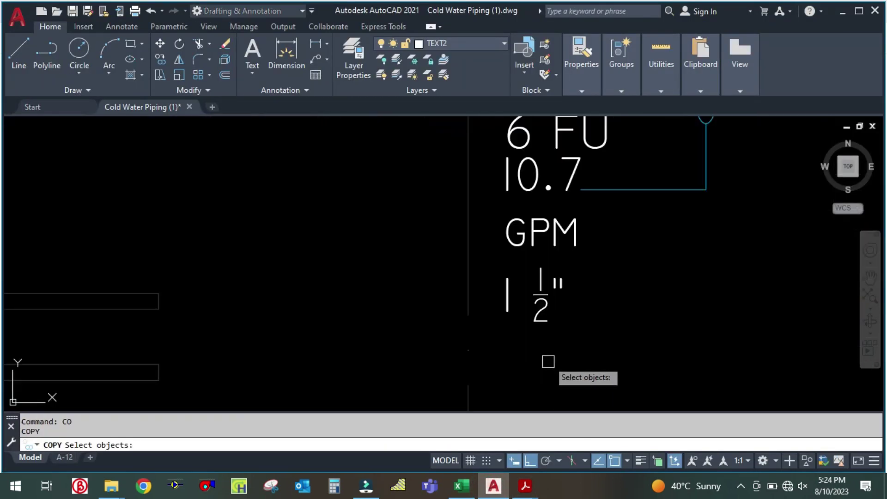
key("Escape")
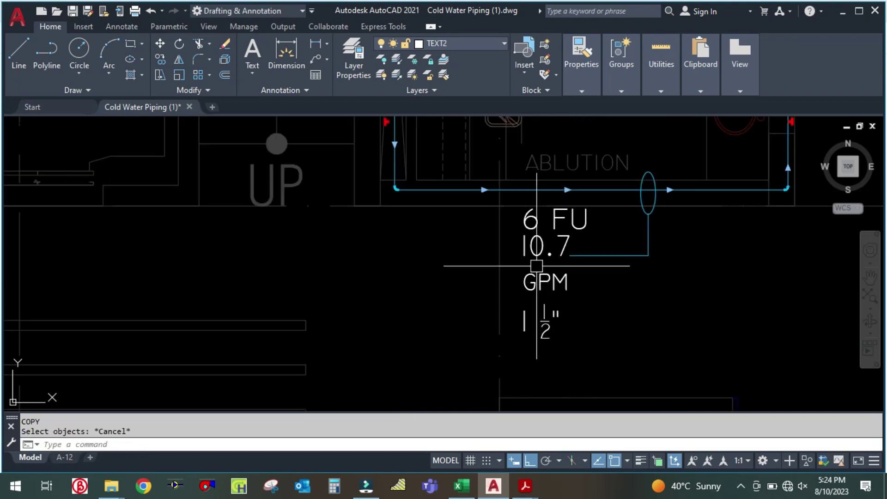
left_click(532, 252)
key("Escape")
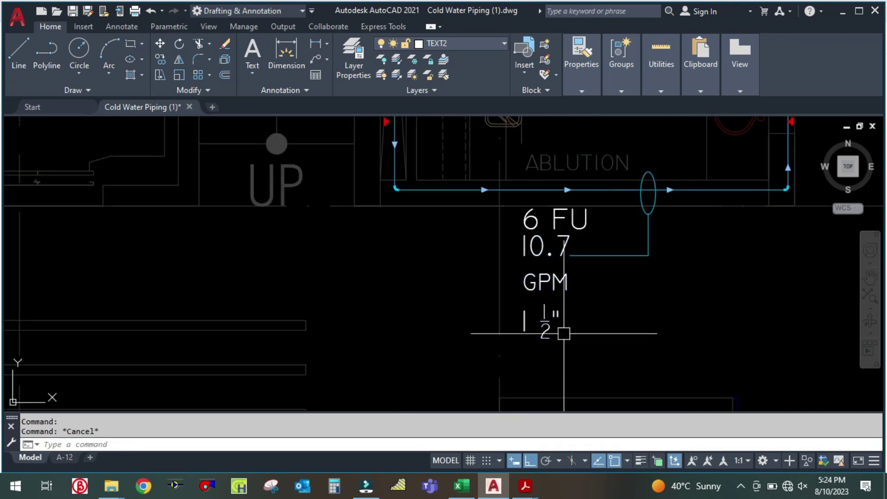
left_click(529, 223)
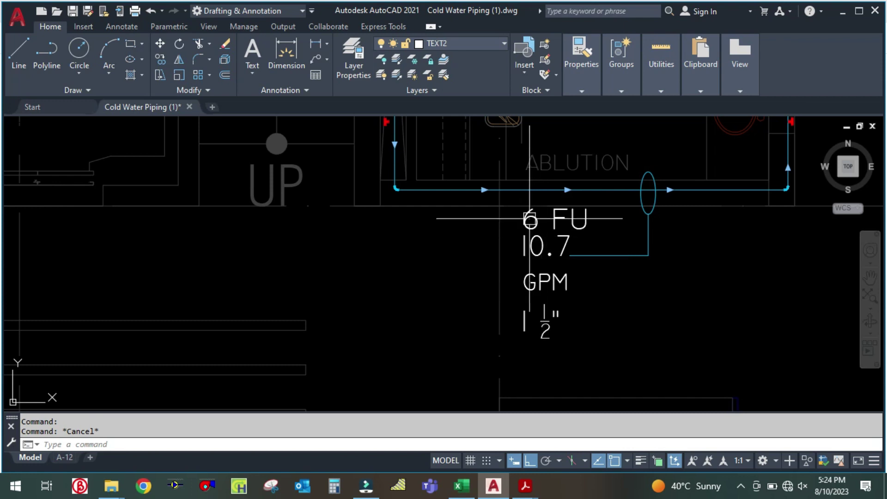
right_click(530, 226)
left_click(561, 440)
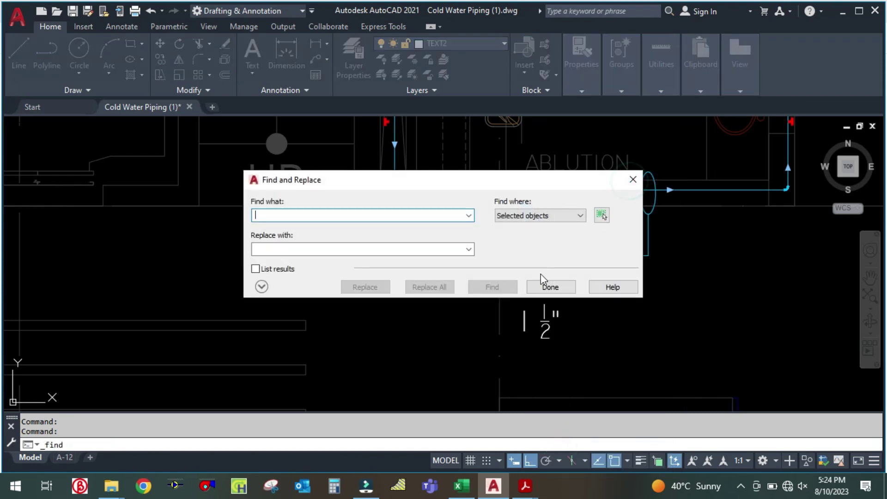
left_click(545, 285)
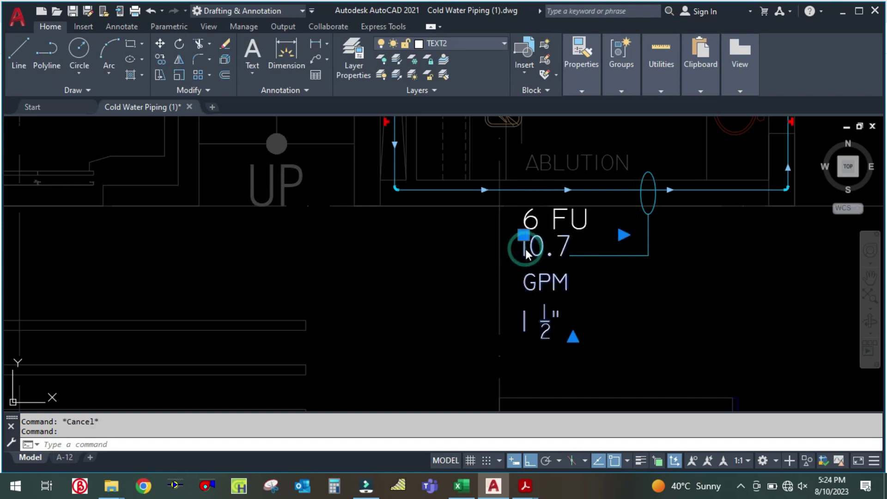
- Set the text height of the 10.7 GPM, 1 1/2" label below the ablution pipe to 150
right_click(526, 254)
left_click(566, 450)
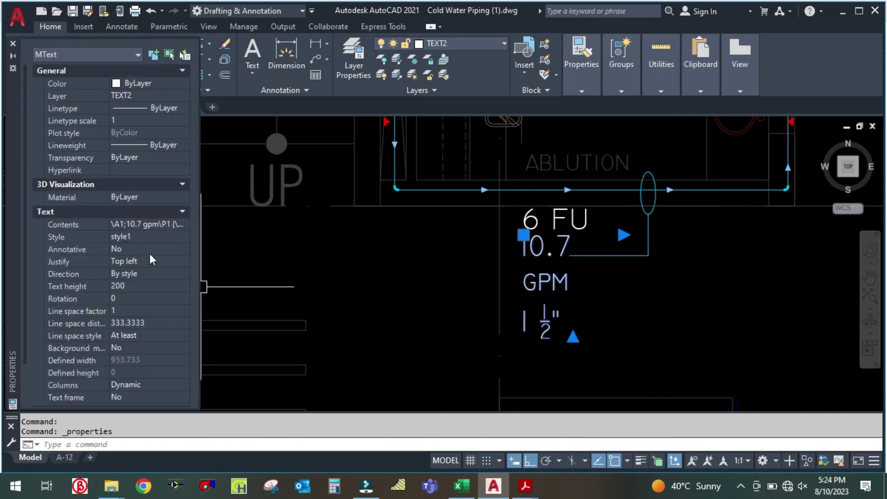
left_click(134, 286)
key("BackSpace")
type("150")
key("Return")
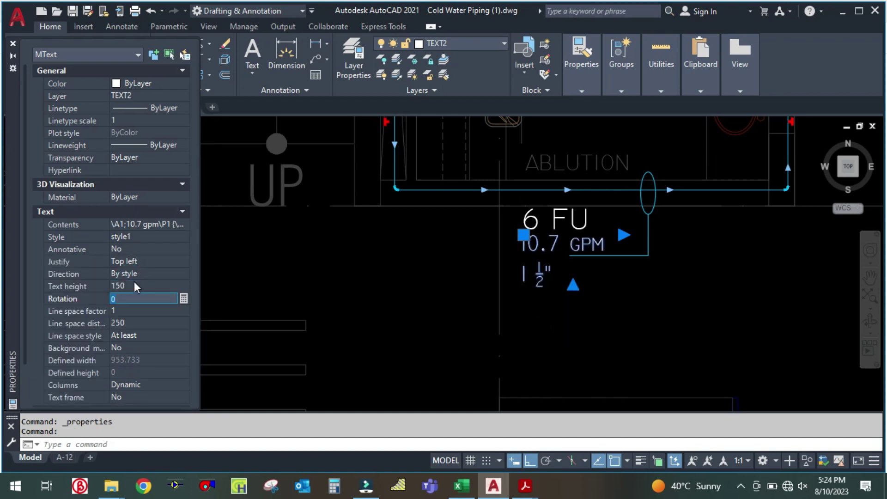
left_click(13, 43)
key("Escape")
key("Escape")
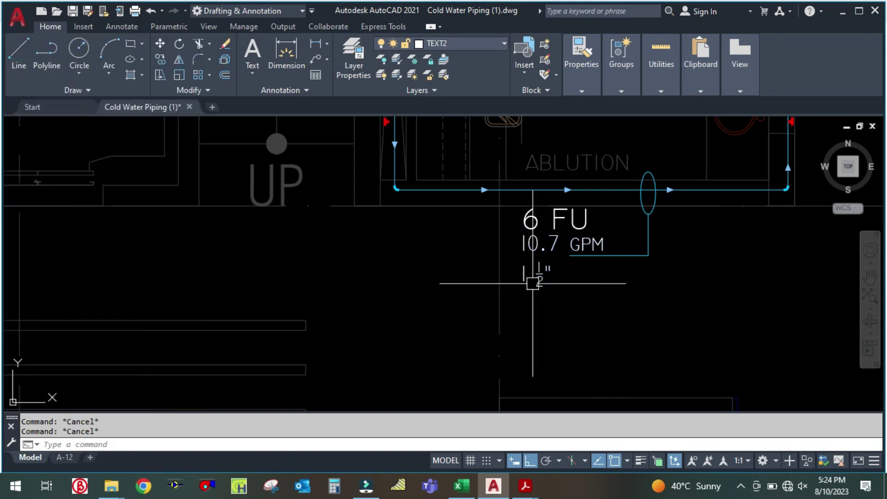
- Match the properties of the 6 FU text to those of the 10.7 GPM, 1 1/2" label
type("ma")
key("Return")
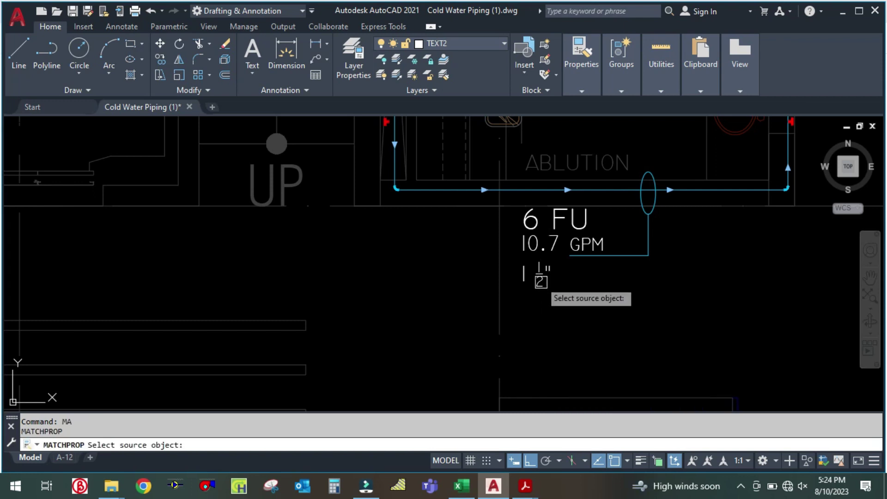
left_click(537, 272)
left_click(529, 221)
key("Escape")
- Copy the 6 FU, 10.7 GPM, 1 1/2" label from below the ablution pipe to the leader of the vertical branch beside the wash basins
type("ct o")
key("Return")
left_click(548, 311)
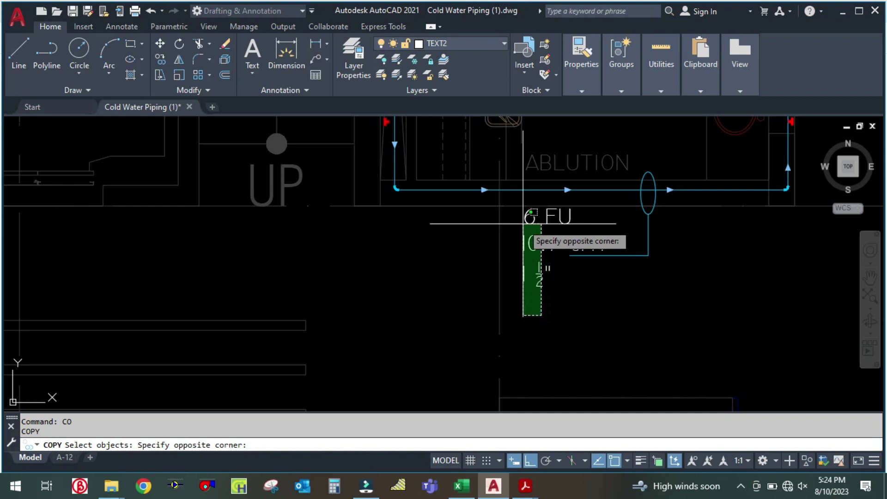
left_click(522, 224)
key("Return")
left_click(560, 301)
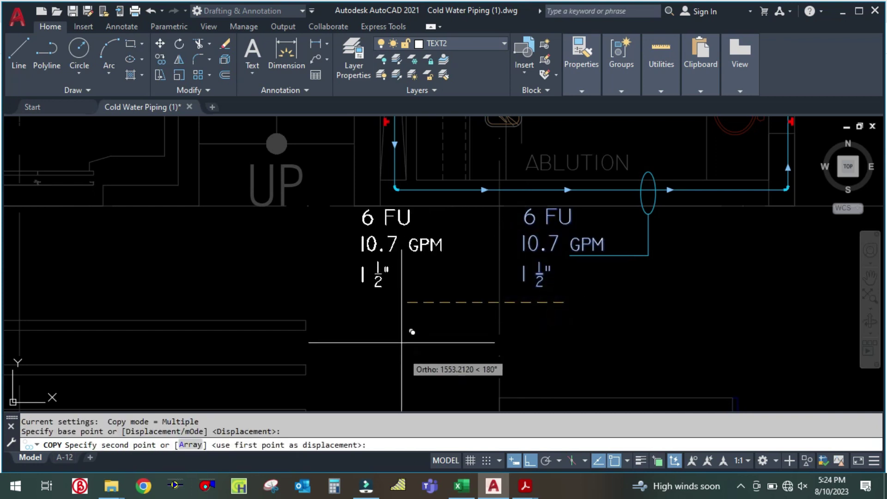
left_click(526, 460)
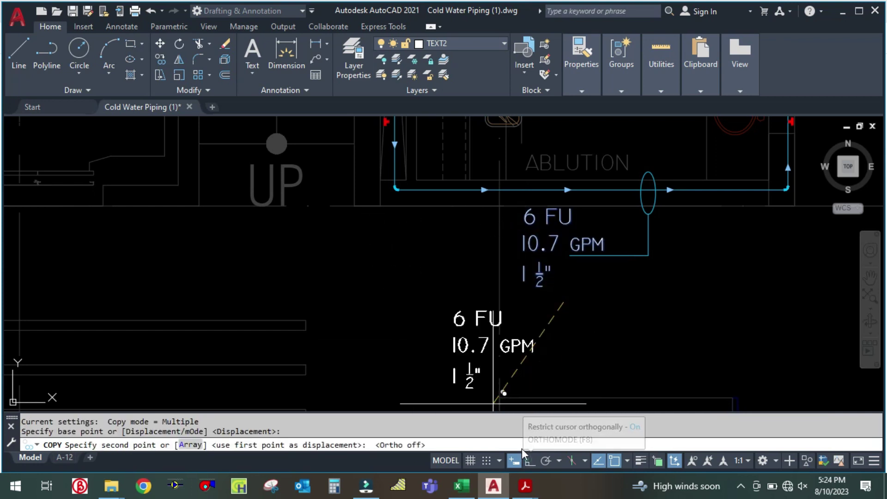
scroll(462, 355, "down", 5)
scroll(427, 229, "up", 5)
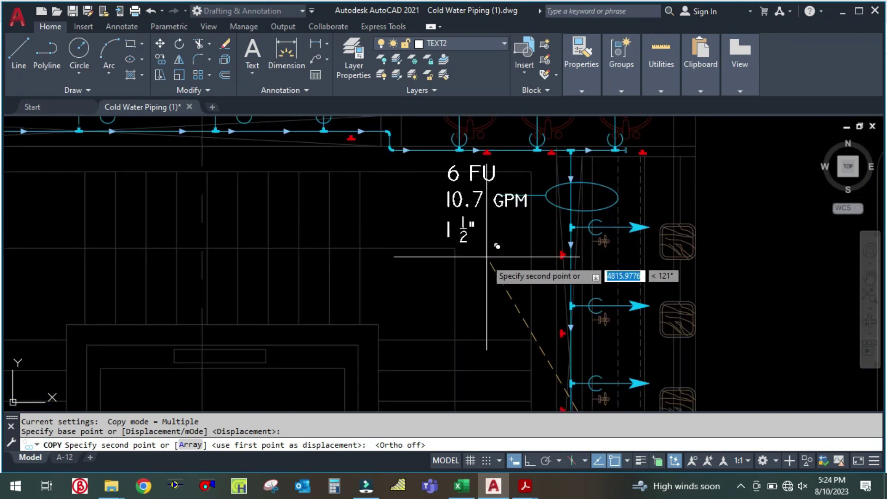
left_click(463, 272)
key("Escape")
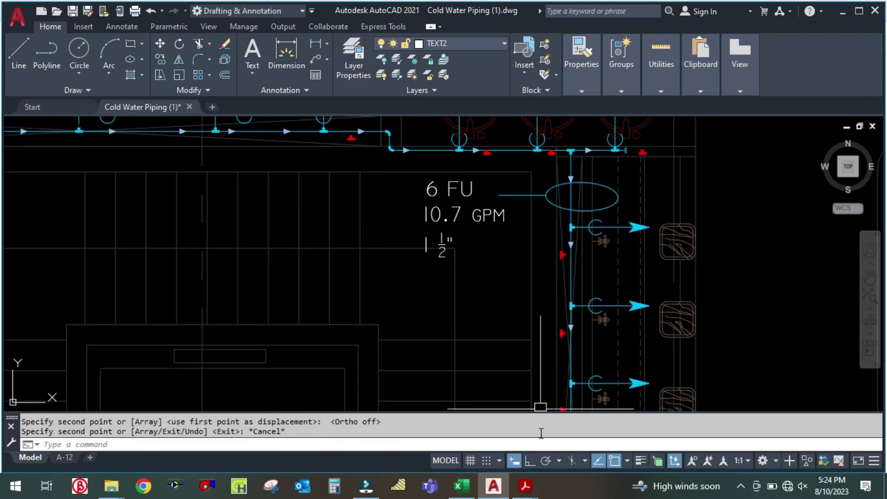
left_click(530, 461)
- Change the copied label to 12 FU and 16 GPM, checking the totals in the Excel sizing table
left_click(427, 187)
double_click(427, 187)
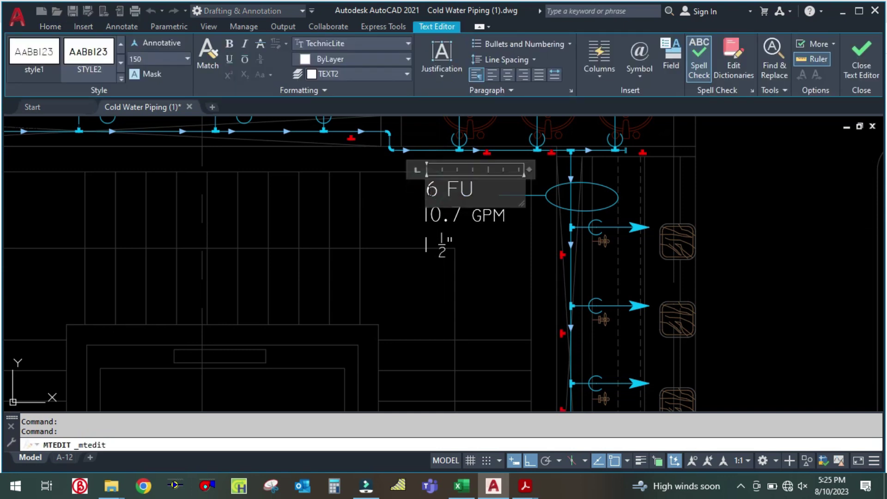
left_click(460, 485)
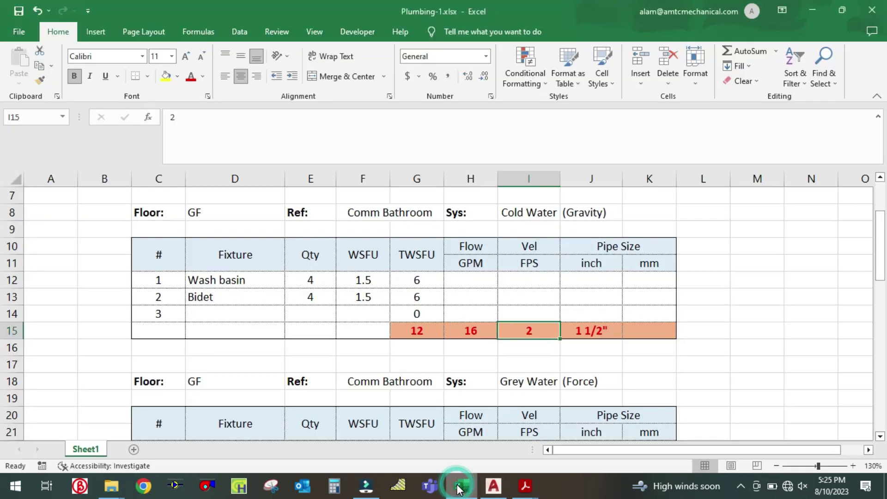
left_click(459, 483)
key("Right")
key("BackSpace")
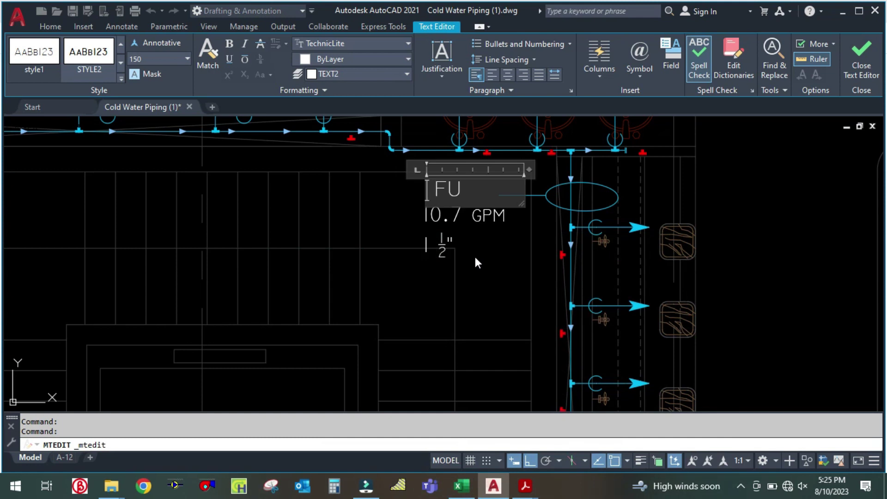
type("12")
left_click(471, 256)
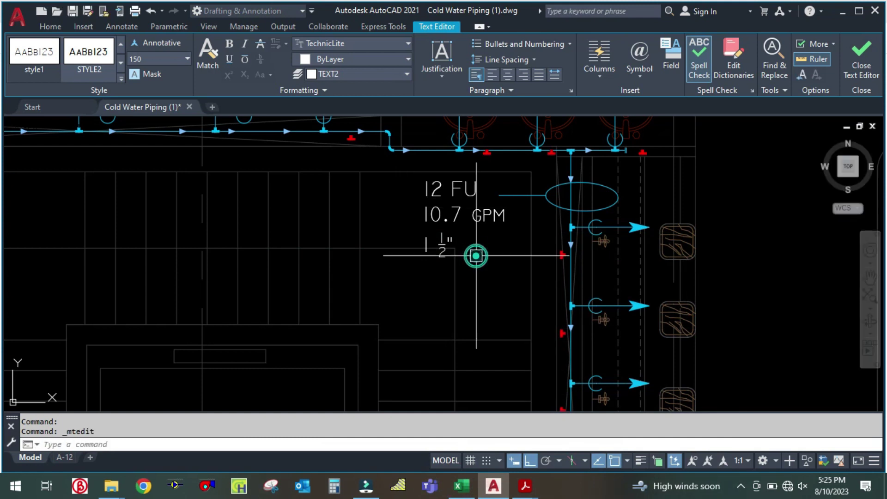
double_click(448, 213)
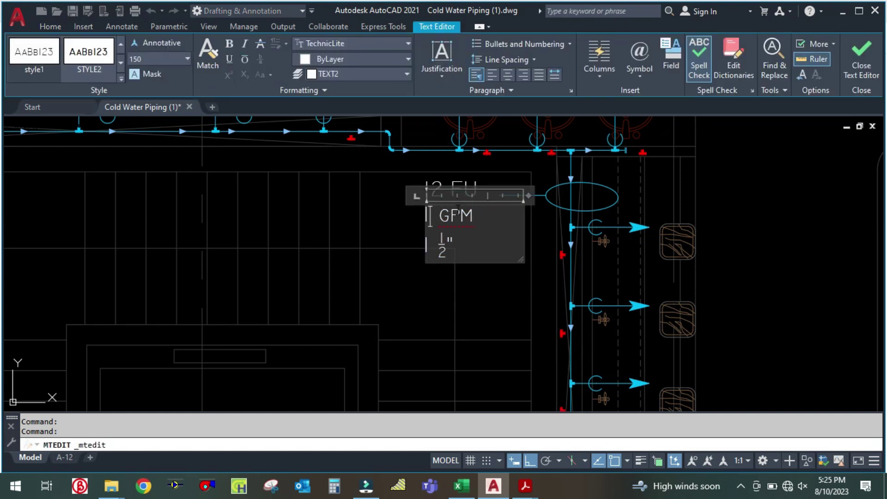
left_click(495, 308)
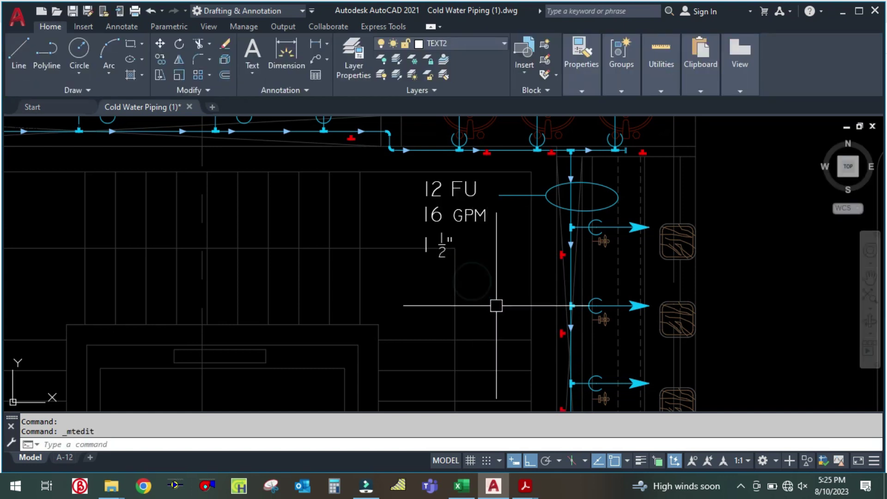
- Draw a horizontal leader line from the ellipse on the janitor room's pipe out past the shaft on its left
scroll(469, 284, "down", 4)
scroll(480, 277, "up", 4)
scroll(497, 272, "down", 4)
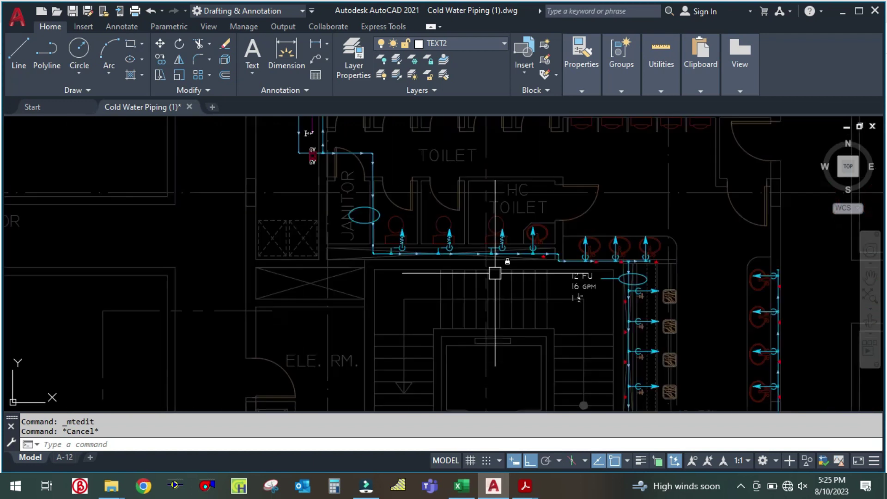
scroll(352, 207, "up", 2)
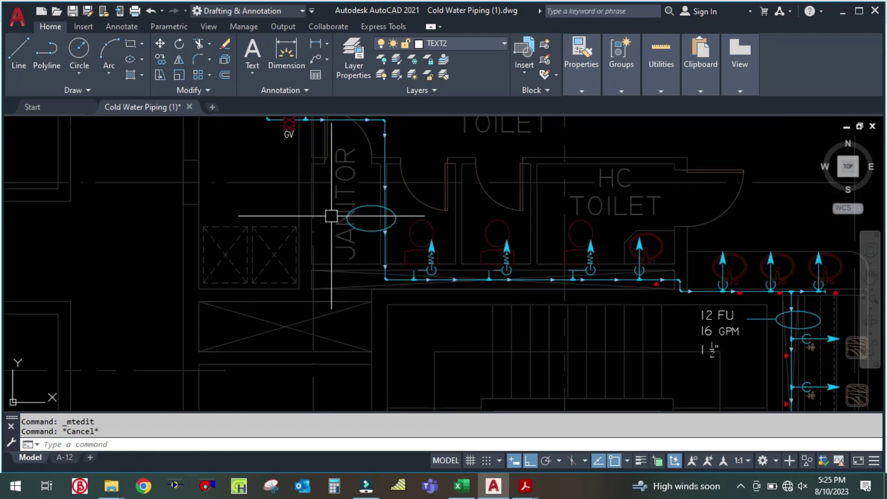
type("l")
key("Return")
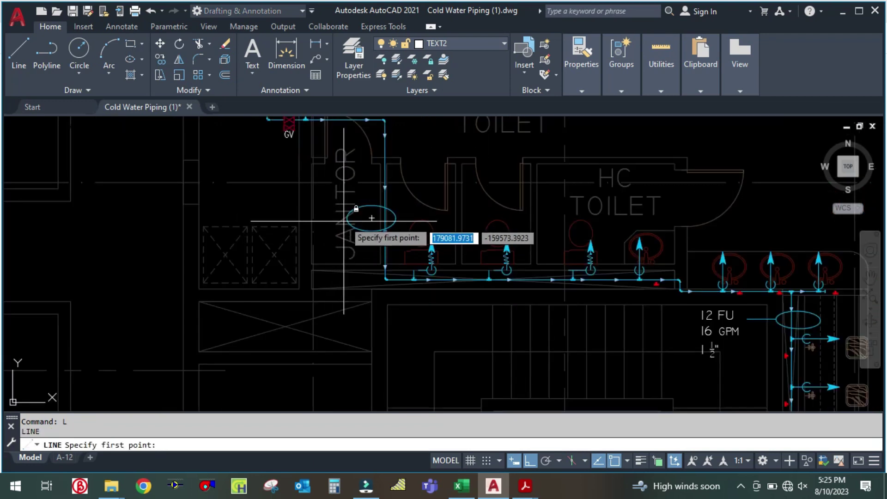
left_click(347, 218)
left_click(165, 218)
key("Escape")
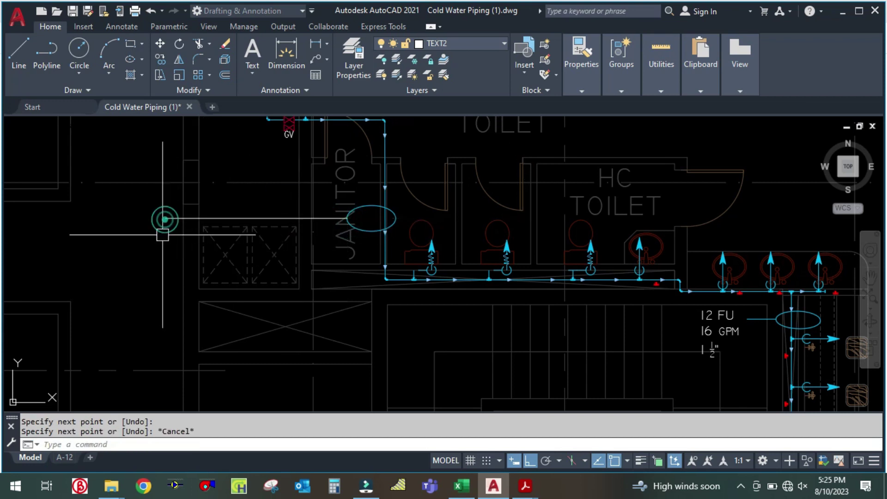
- Match the properties of the janitor room leader line to those of its ellipse
type("ma")
key("Return")
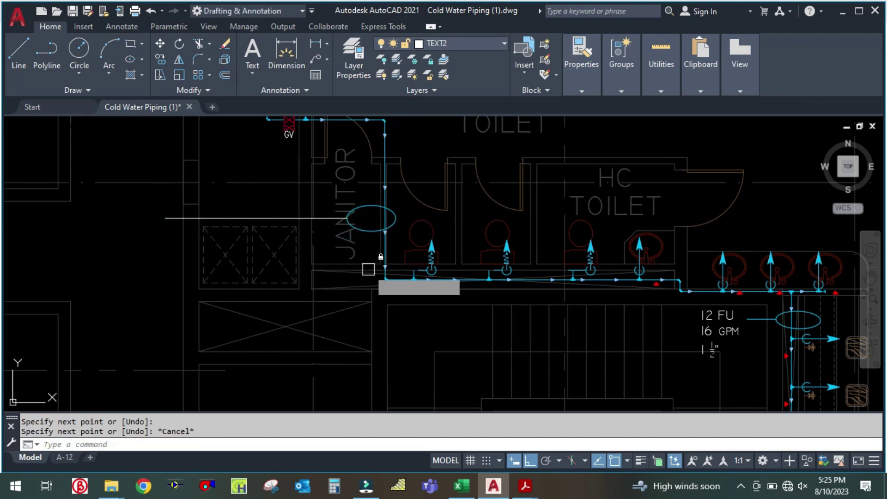
scroll(368, 200, "up", 4)
left_click(359, 204)
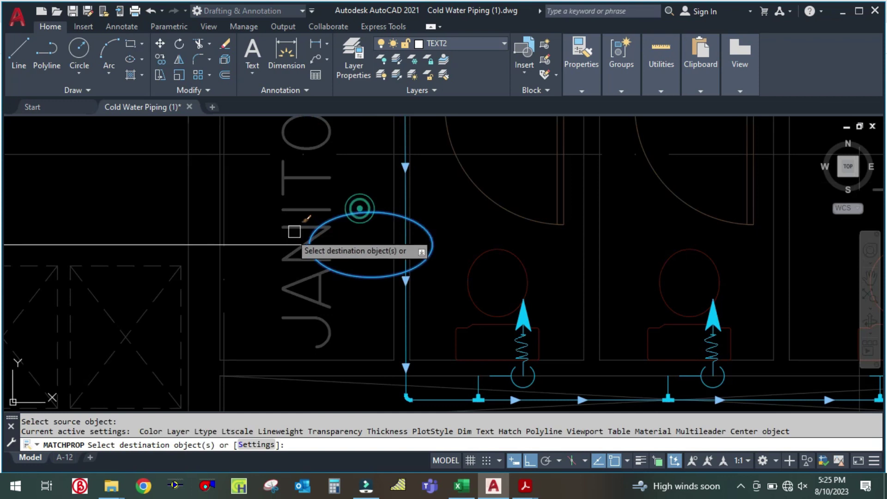
key("Escape")
- Review the fixtures along the toilet pipe run, then switch to Excel and enter Laboatary as the third fixture of the gravity cold water table
scroll(261, 245, "down", 2)
scroll(404, 240, "down", 2)
scroll(378, 240, "up", 2)
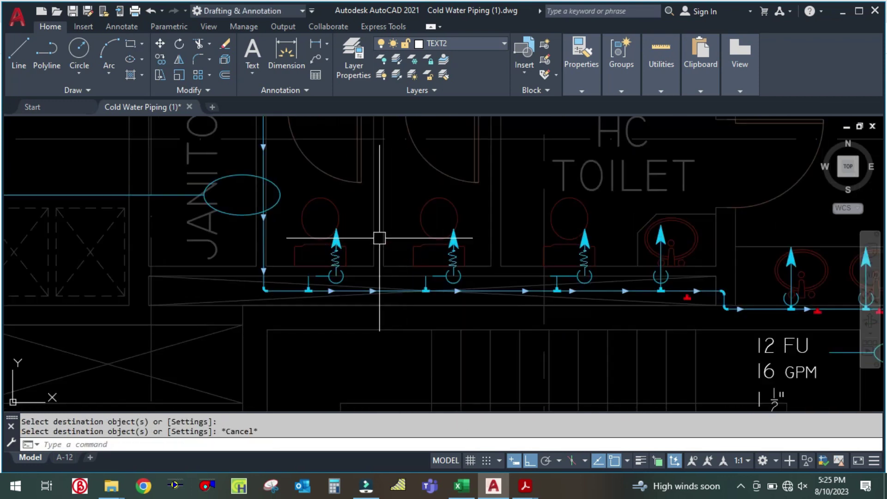
scroll(311, 240, "down", 2)
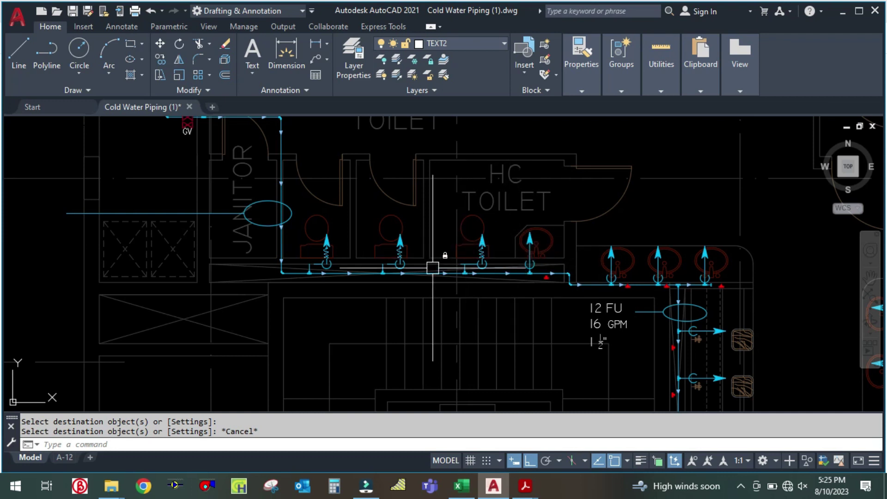
scroll(700, 279, "up", 2)
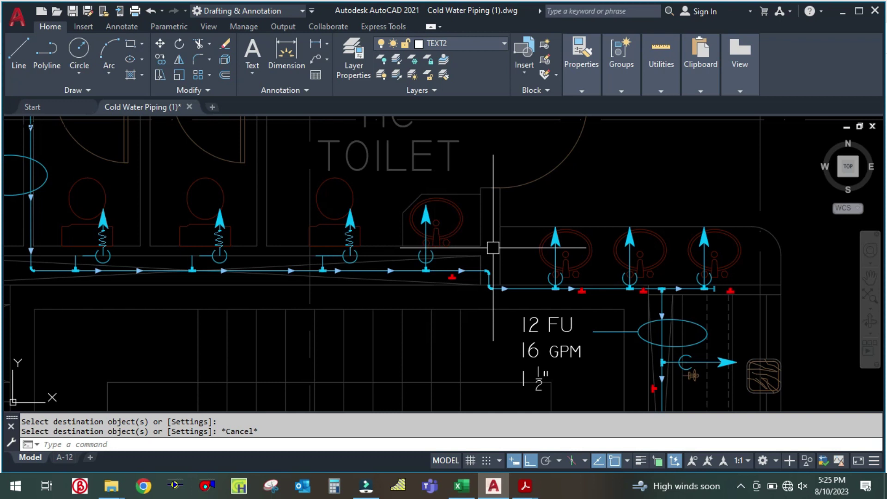
scroll(493, 268, "down", 1)
left_click(462, 485)
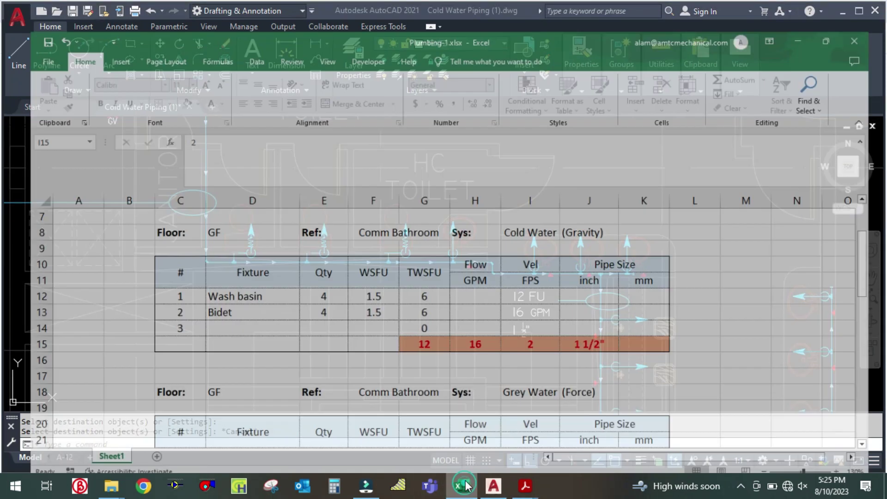
left_click(231, 312)
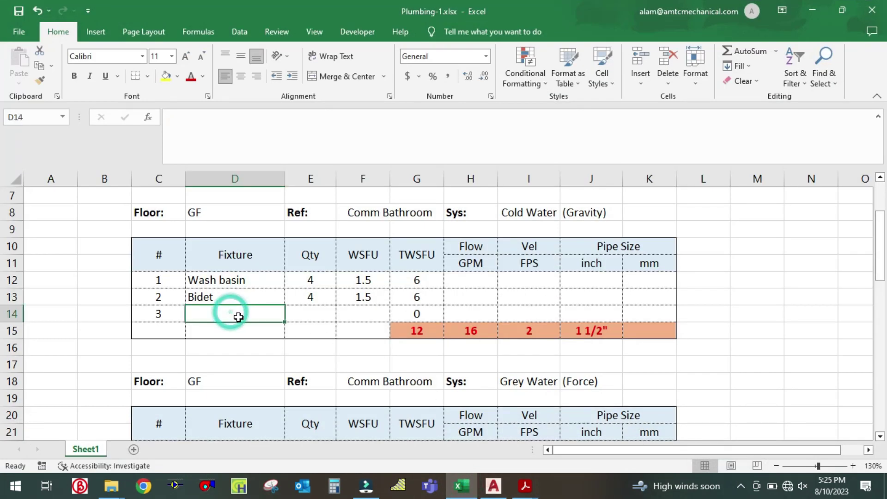
type("Laboatary")
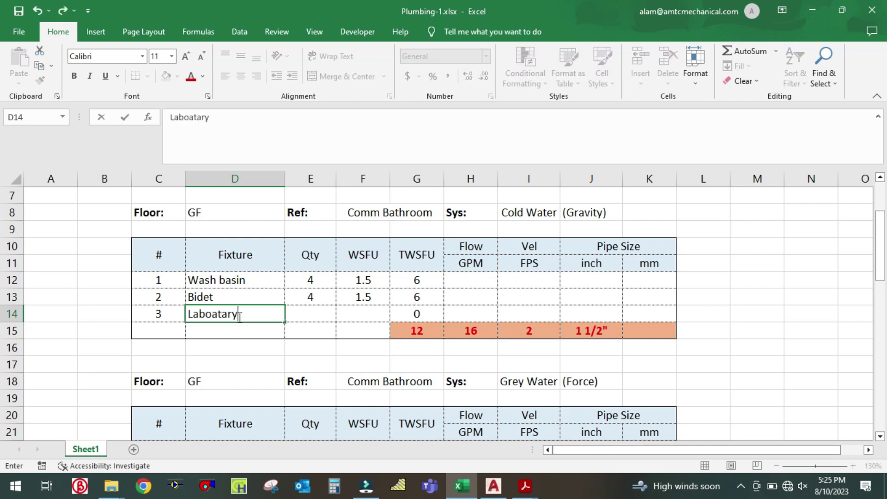
left_click(317, 313)
- Count the basins in the AutoCAD plan and set the Laboatary quantity to 4 in Excel
left_click(461, 486)
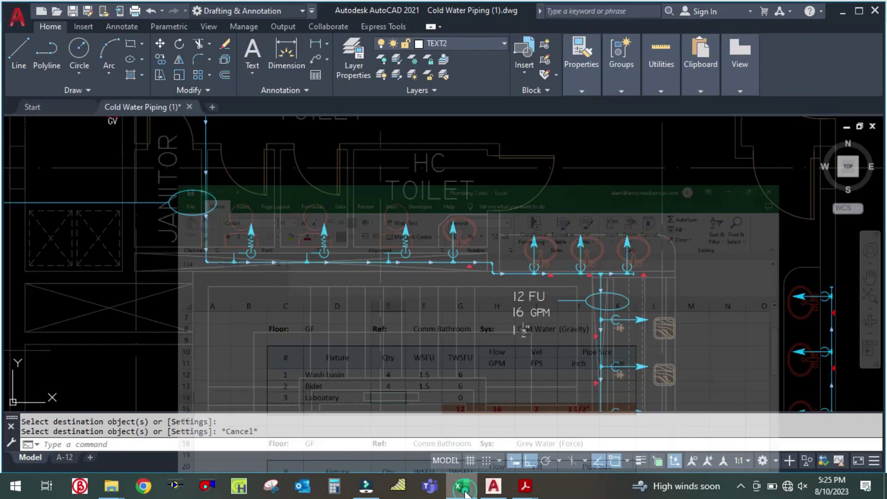
left_click(464, 491)
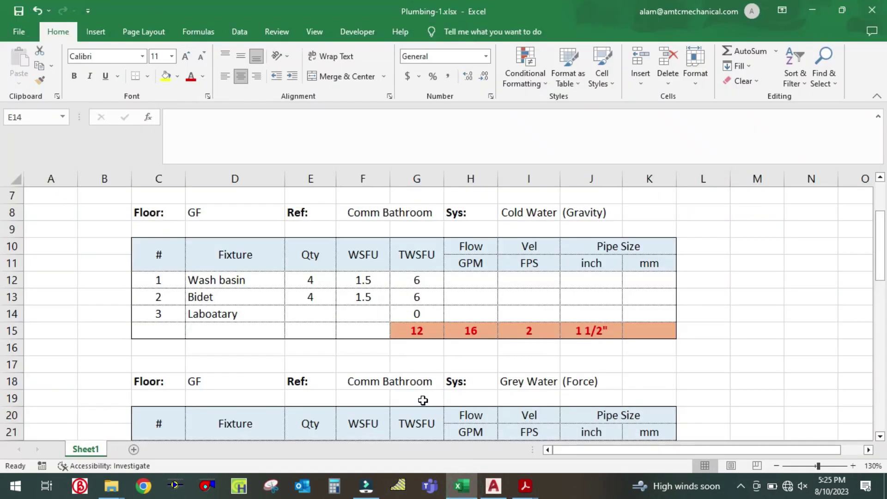
left_click(464, 491)
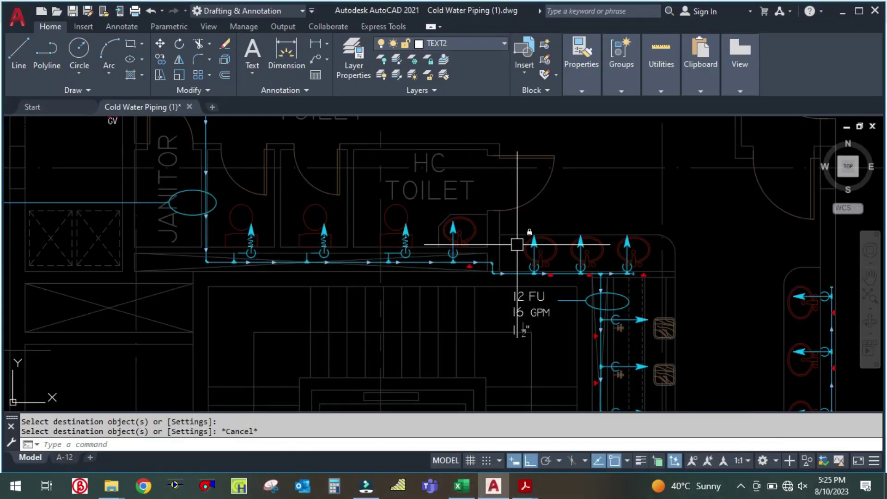
left_click(461, 486)
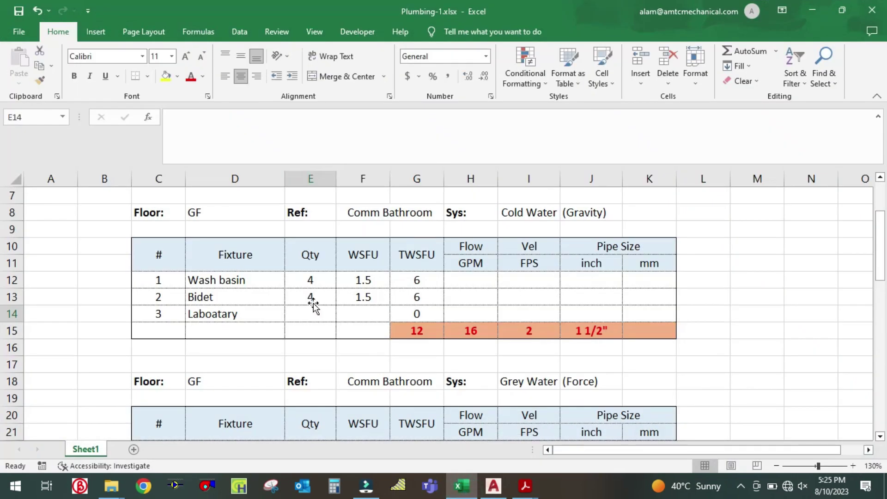
type("4")
- Insert three blank rows above the total row of the gravity cold water table
left_click(244, 330)
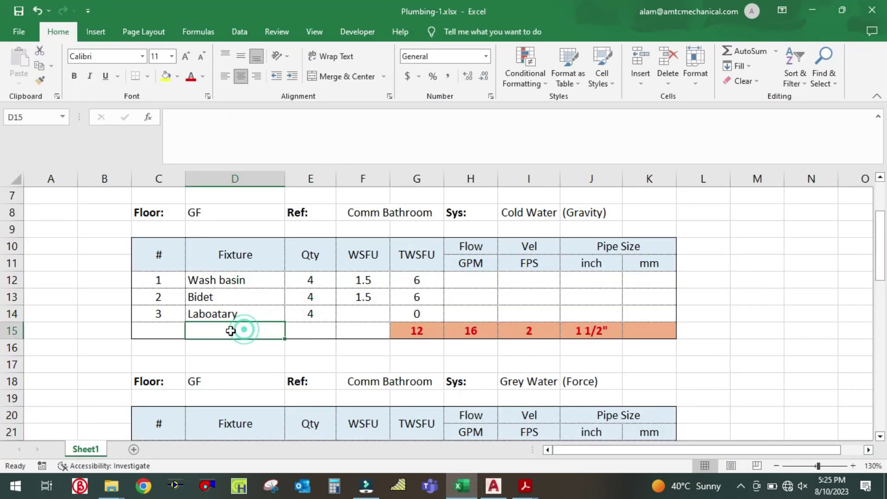
left_click(6, 330)
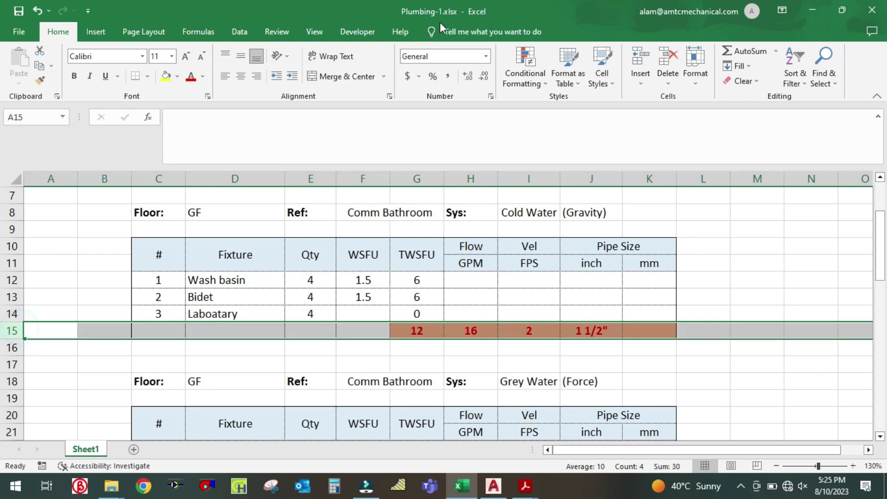
left_click(640, 61)
left_click(641, 61)
left_click(641, 61)
left_click(718, 343)
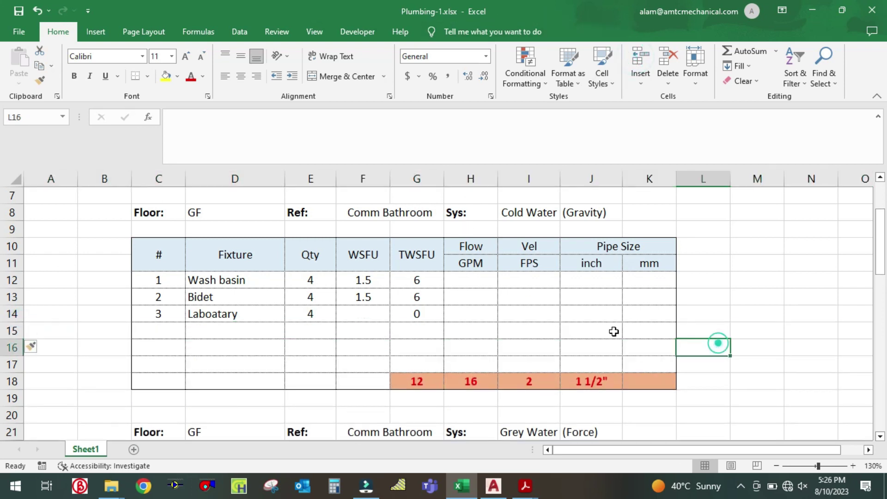
- Fill the TWSFU formula from the Laboatary row down through the three new rows
left_click(421, 315)
left_click_drag(447, 325, 451, 368)
left_click(287, 358)
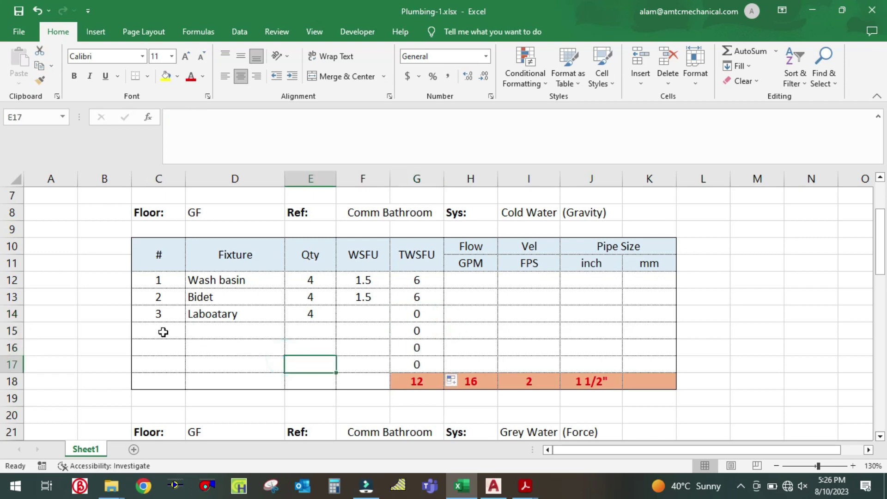
- Add WC as fixture number 4 in the gravity cold water table with a quantity of 3
left_click(163, 332)
type("4")
left_click(214, 330)
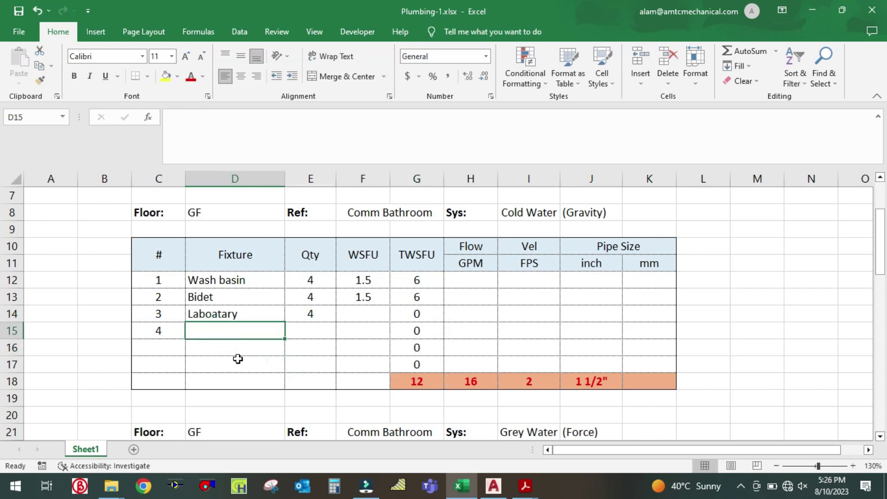
type("WC")
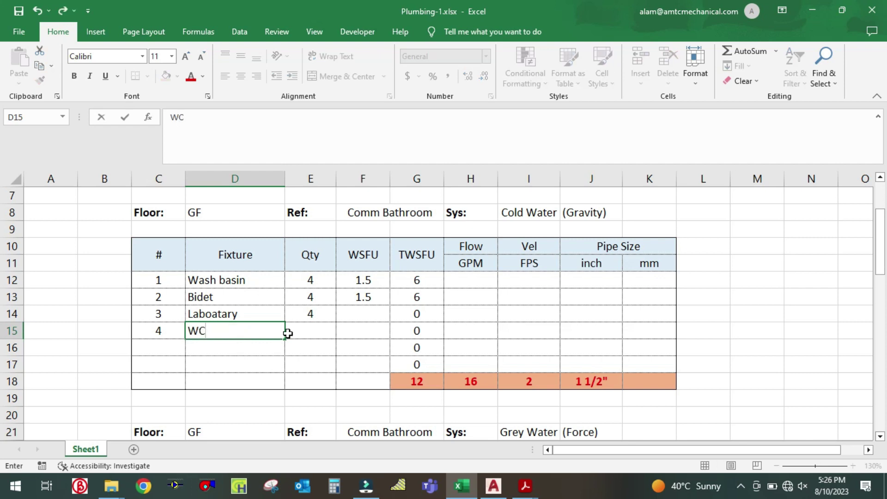
left_click(306, 330)
left_click(319, 312)
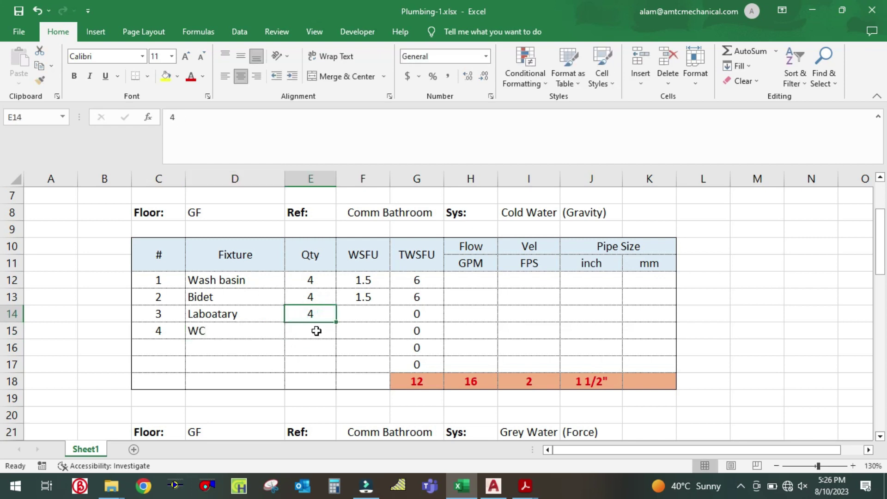
left_click(317, 331)
type("3")
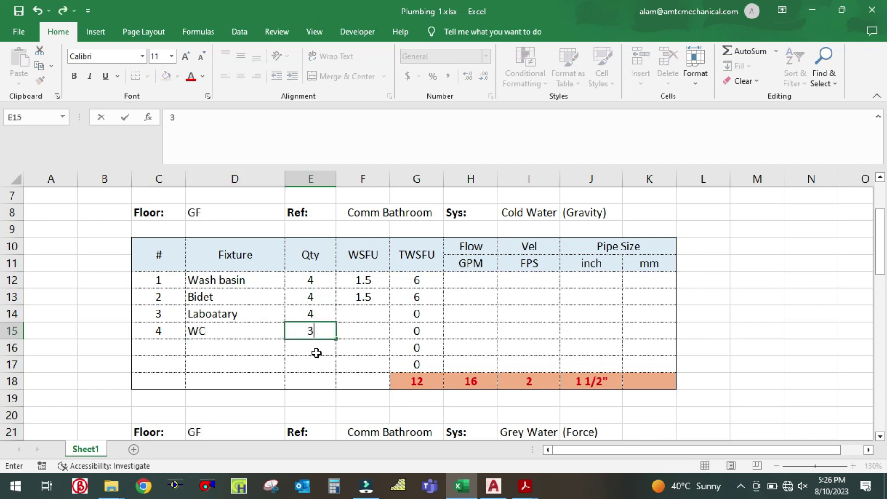
- Set the Laboatary WSFU to 1.5 in the gravity cold water table
left_click(353, 314)
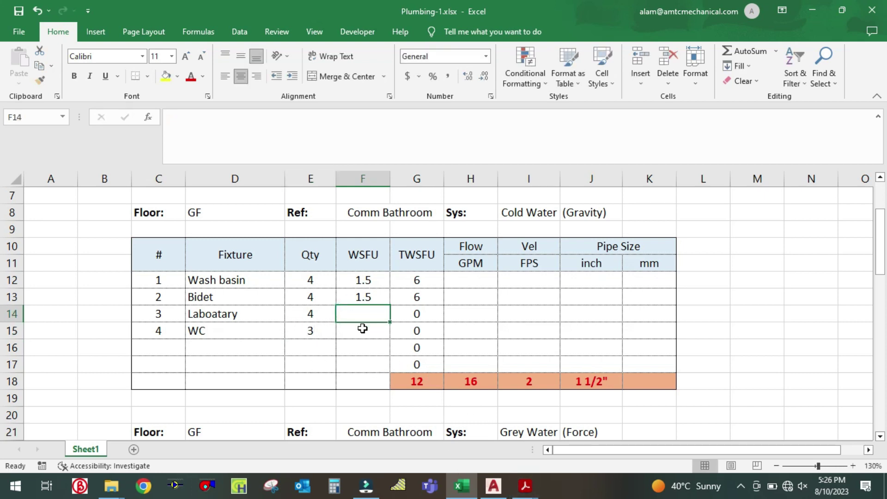
type("2")
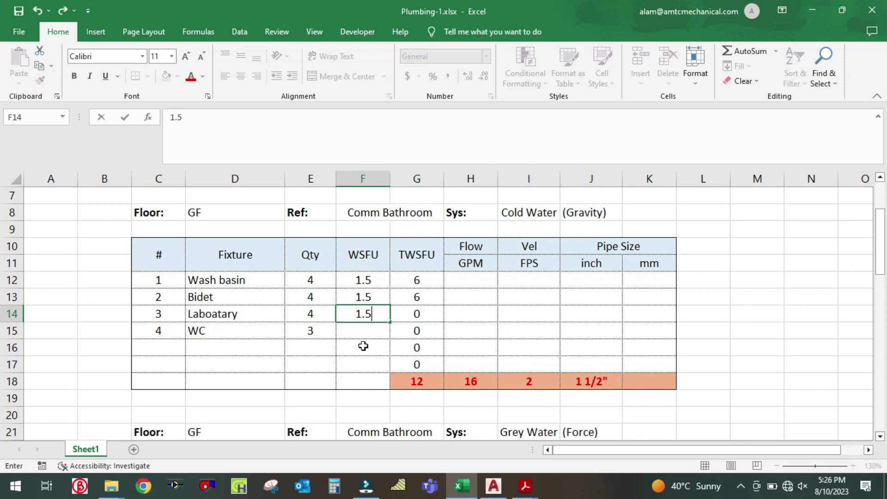
left_click(365, 333)
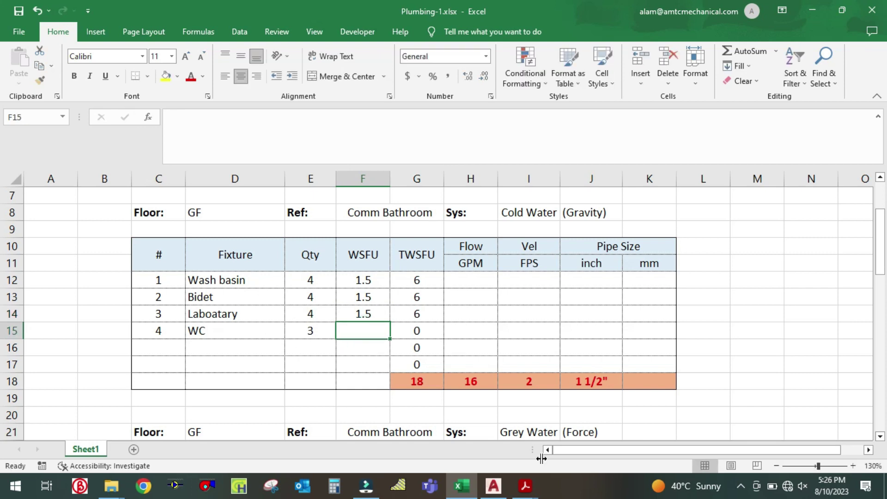
- Switch to Pipe Sizing-01.pdf and highlight the public flush tank water closet entry together with its 5.0 load value
mouse_move(525, 486)
left_click(451, 436)
scroll(409, 350, "up", 15)
scroll(194, 356, "down", 4)
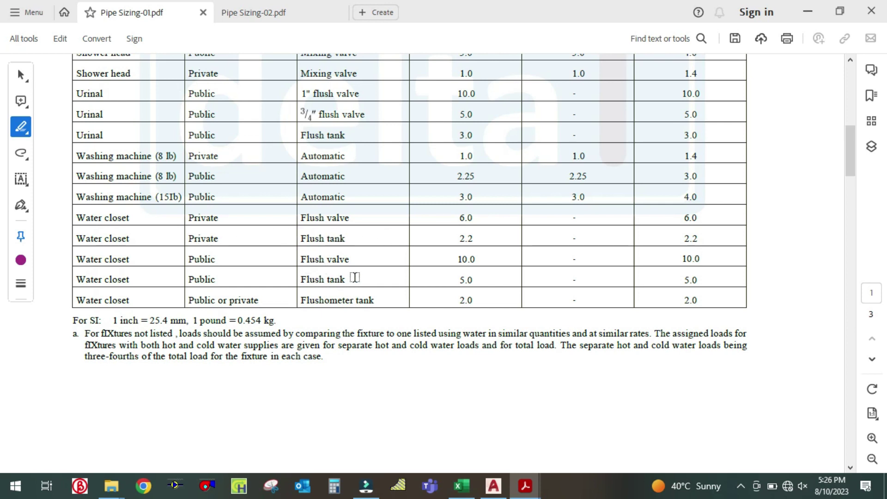
left_click_drag(77, 279, 477, 279)
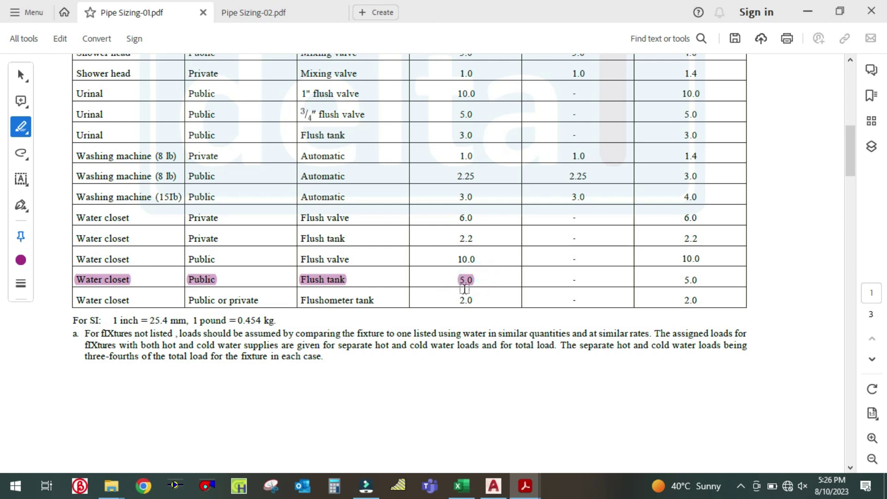
- Return to Excel, set the WC WSFU to 5 and select the TWSFU total cell
left_click(462, 486)
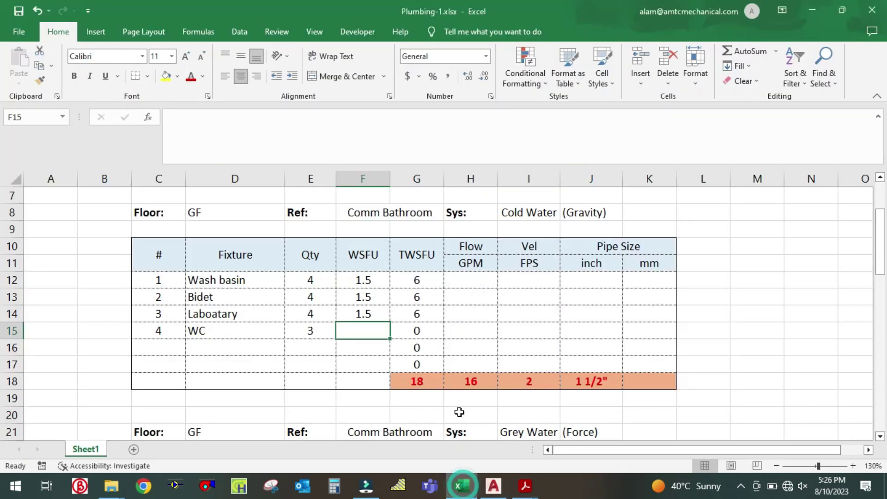
type("5")
left_click(342, 361)
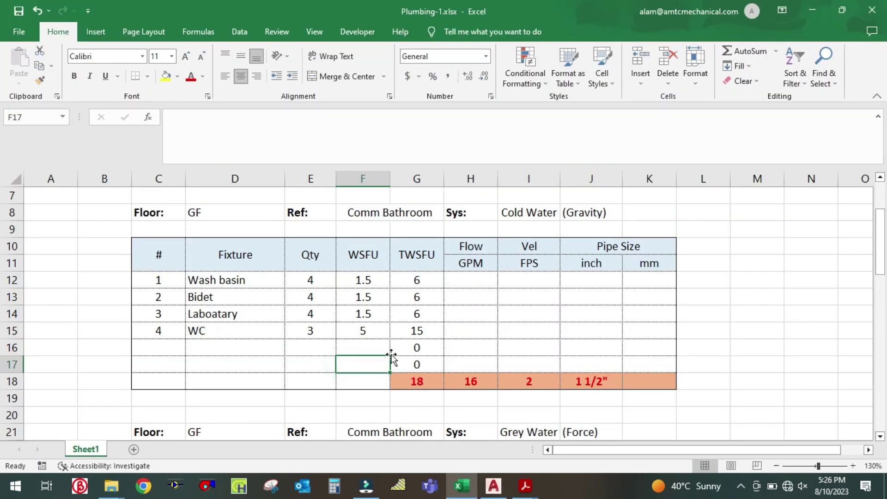
left_click(425, 382)
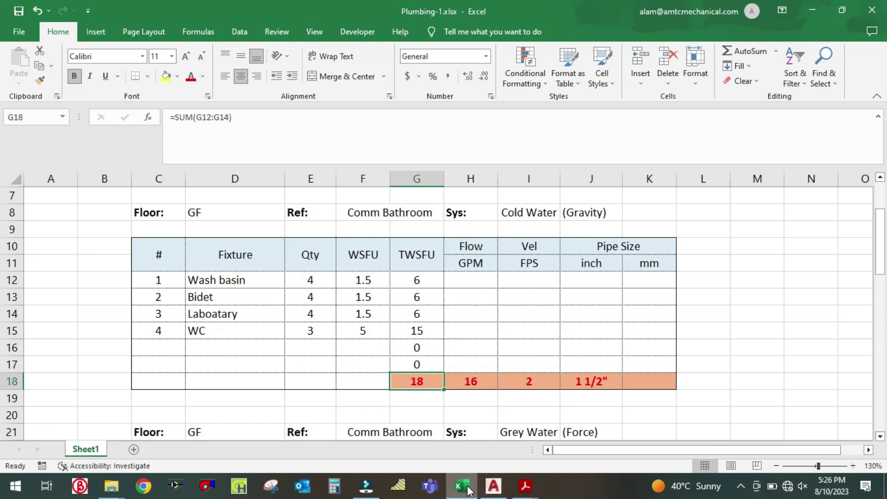
- Switch to AutoCAD and copy the 12 FU label to the free end of the janitor room pipe's leader line
left_click(525, 488)
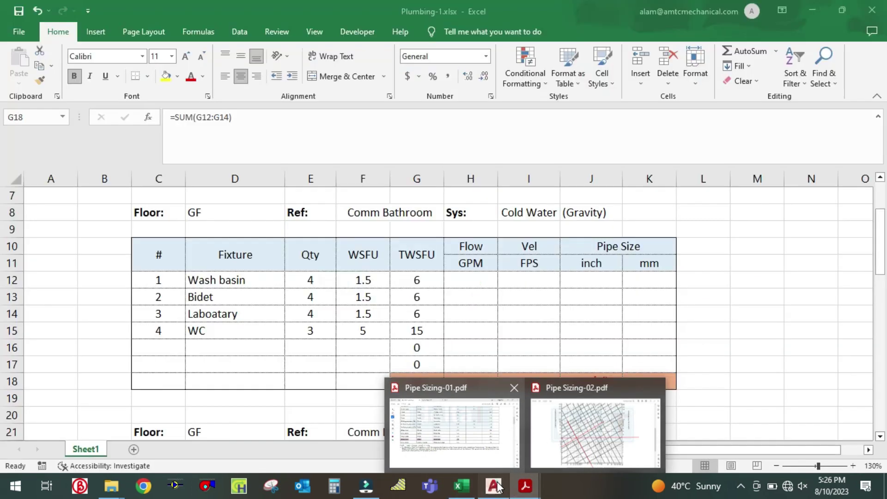
left_click(493, 486)
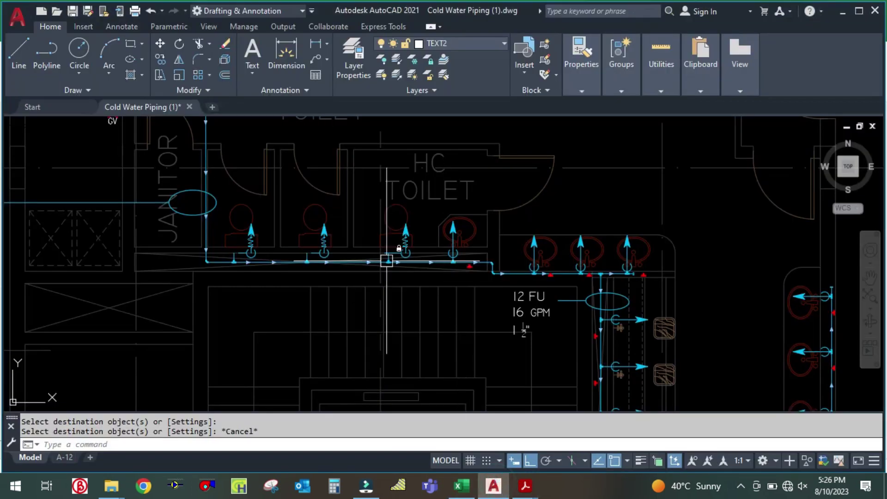
scroll(263, 293, "down", 5)
scroll(228, 293, "up", 7)
scroll(291, 282, "down", 4)
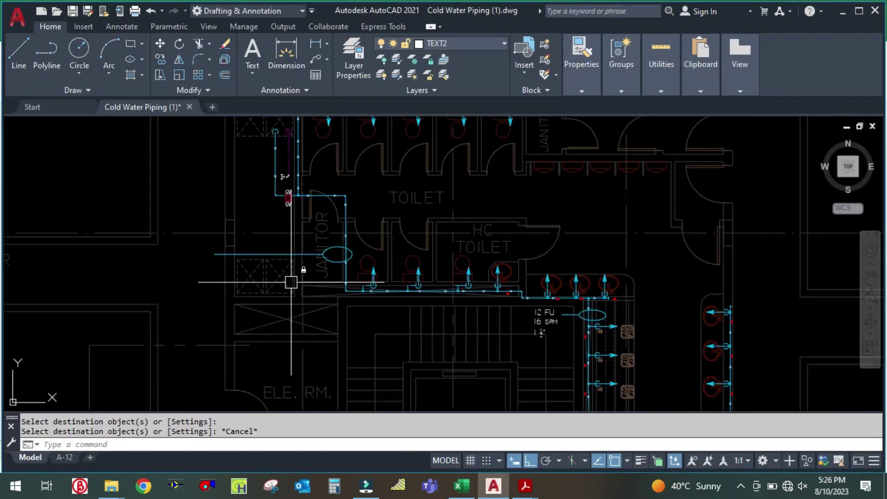
type("ct o")
key("Return")
scroll(555, 314, "up", 4)
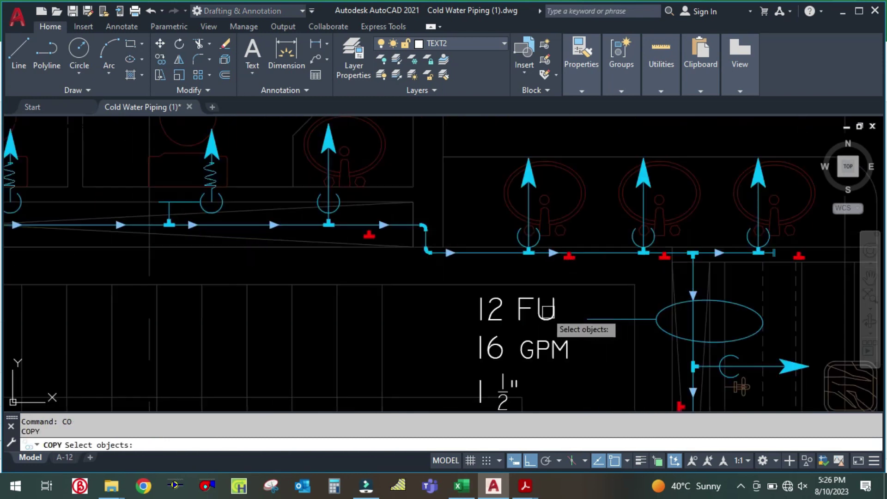
left_click(566, 303)
key("Return")
left_click(566, 299)
scroll(566, 299, "down", 4)
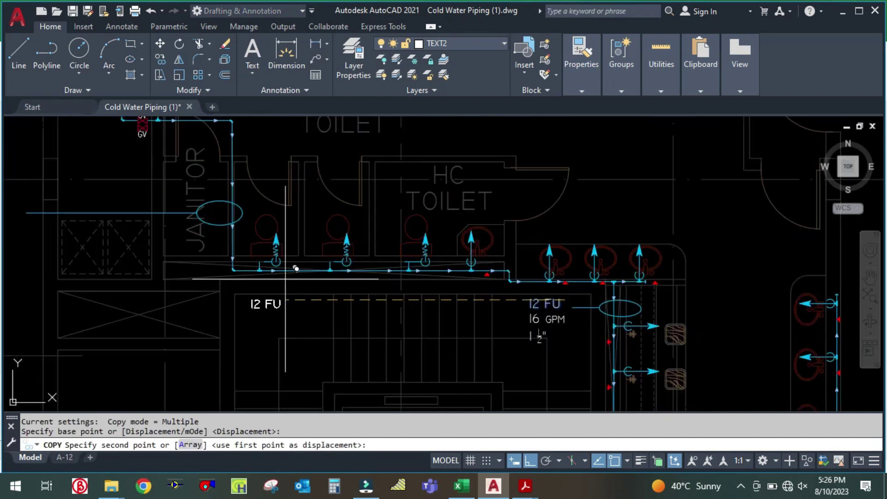
scroll(333, 300, "down", 2)
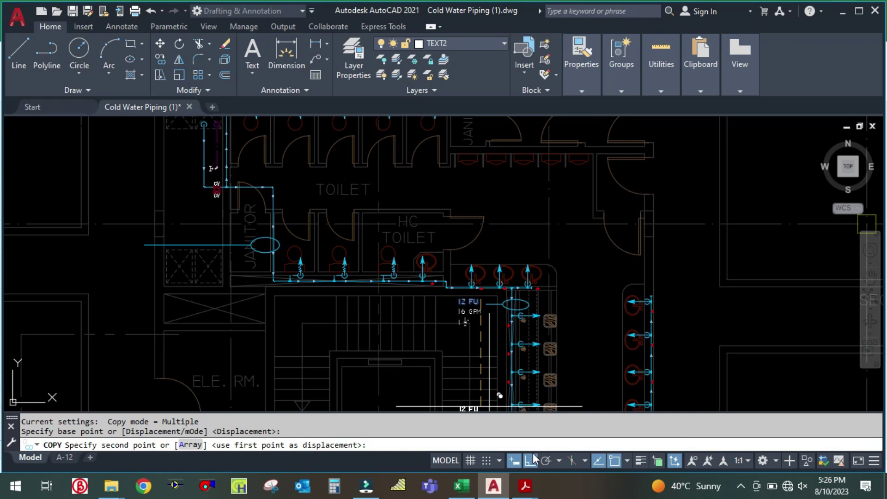
key("F8")
scroll(124, 217, "up", 2)
left_click(113, 243)
key("Escape")
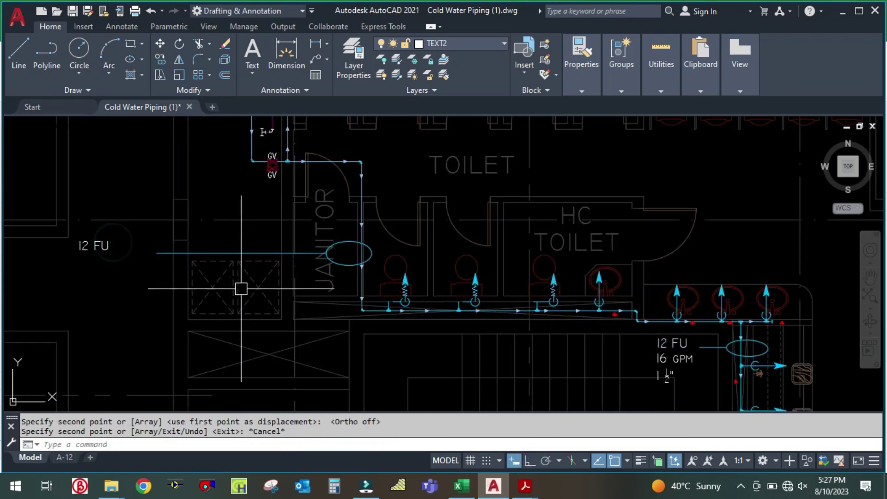
- Turn Ortho back on and change the copied label beside the janitor room leader to 18 FU
left_click(530, 460)
scroll(83, 236, "up", 5)
double_click(102, 263)
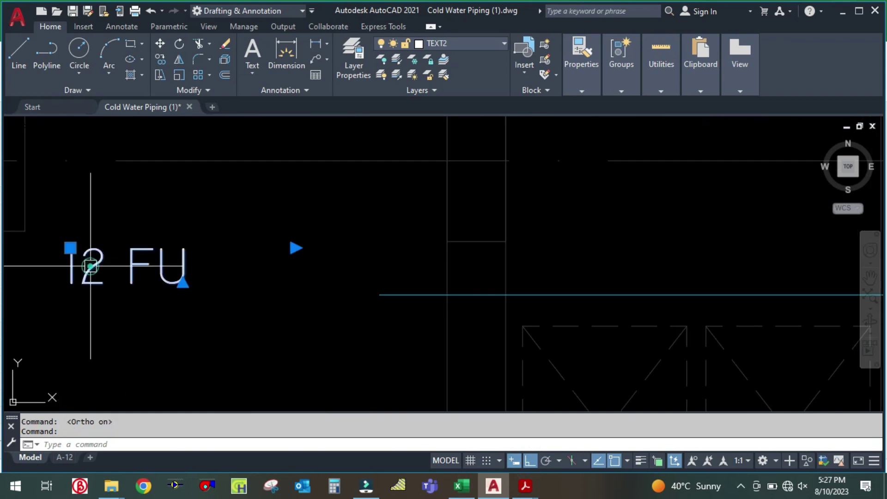
key("BackSpace")
type("8")
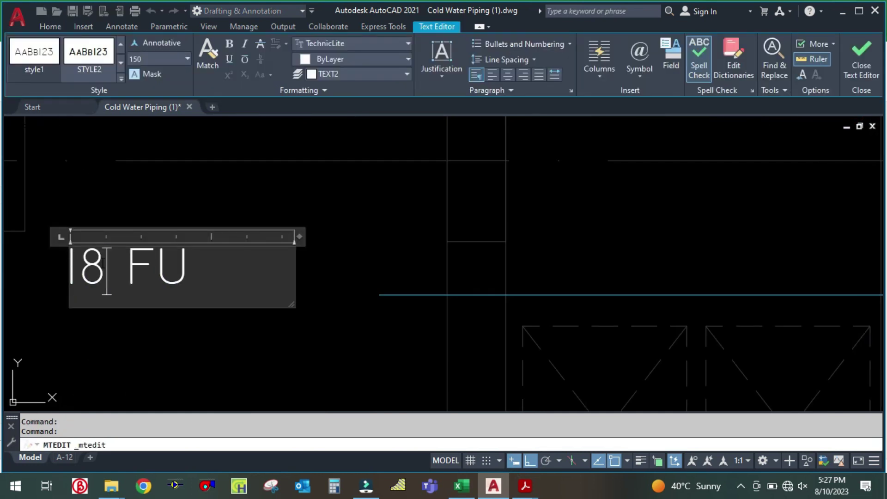
left_click(218, 347)
scroll(321, 286, "down", 4)
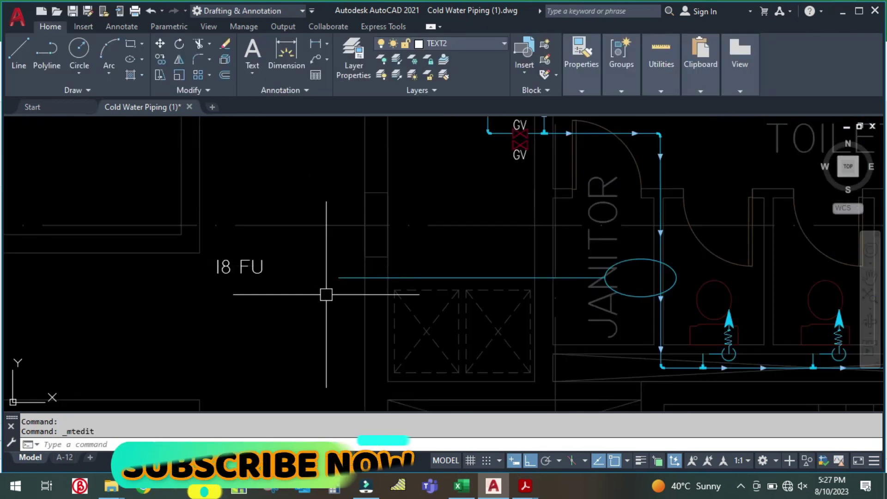
- Check the TWSFU total in Excel and highlight the 18 fixture unit load with its 18.8 GPM demand in Pipe Sizing-01.pdf
scroll(307, 294, "down", 2)
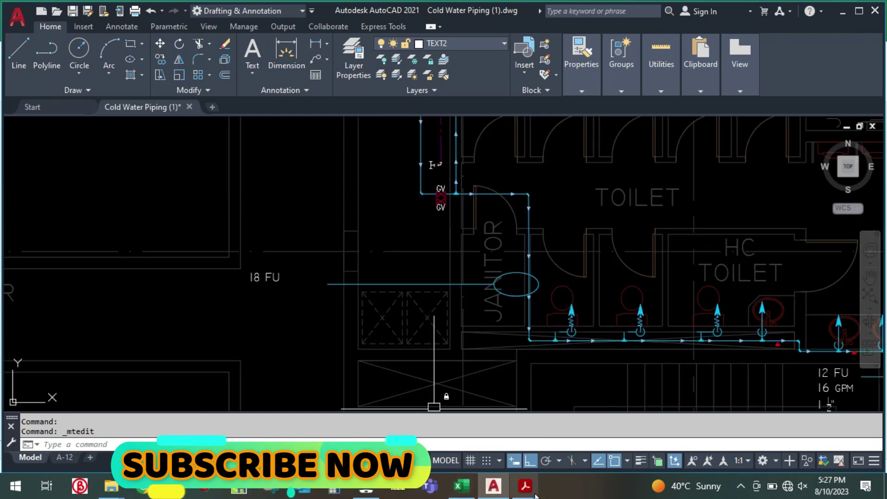
mouse_move(525, 486)
left_click(563, 444)
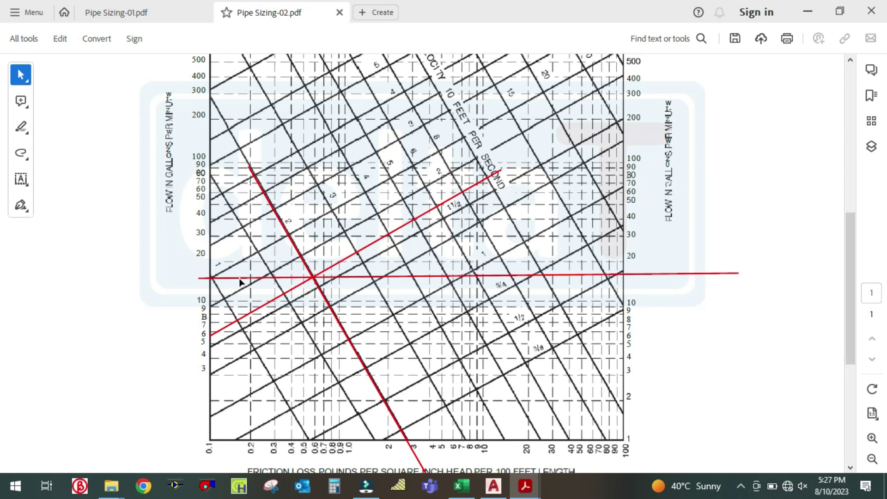
left_click(462, 485)
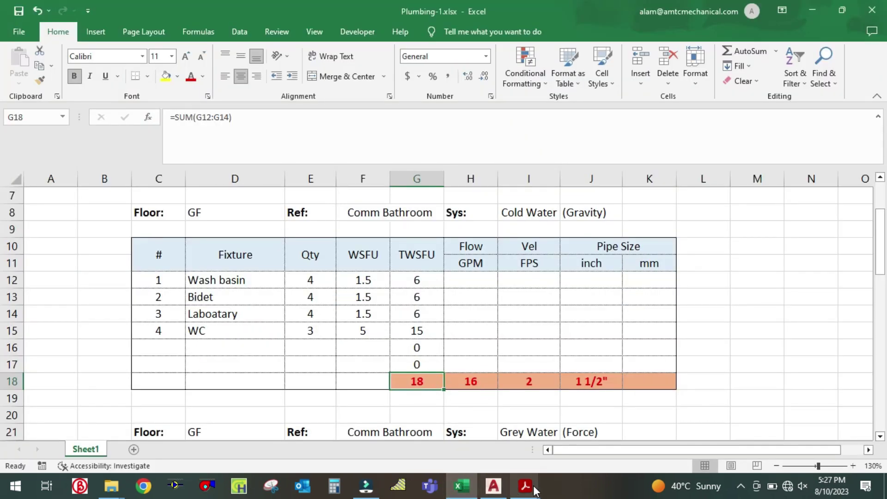
mouse_move(524, 486)
left_click(555, 459)
left_click(138, 12)
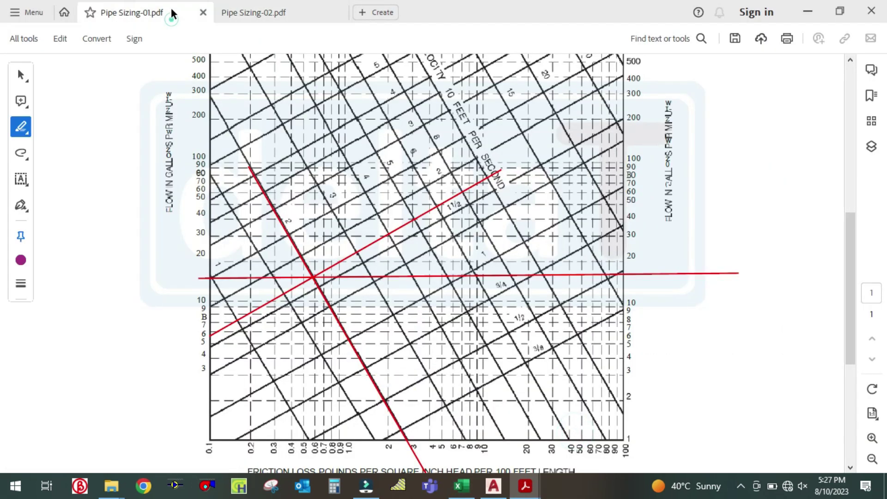
scroll(308, 294, "down", 10)
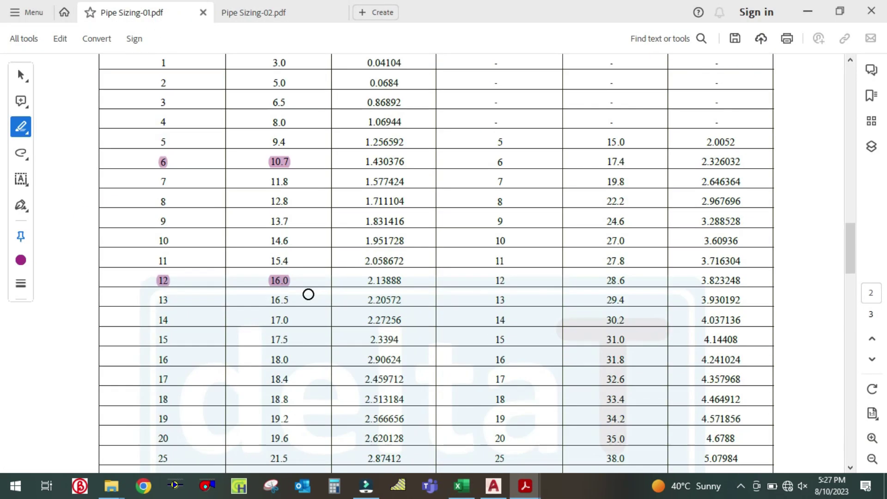
scroll(308, 295, "down", 1)
left_click(461, 486)
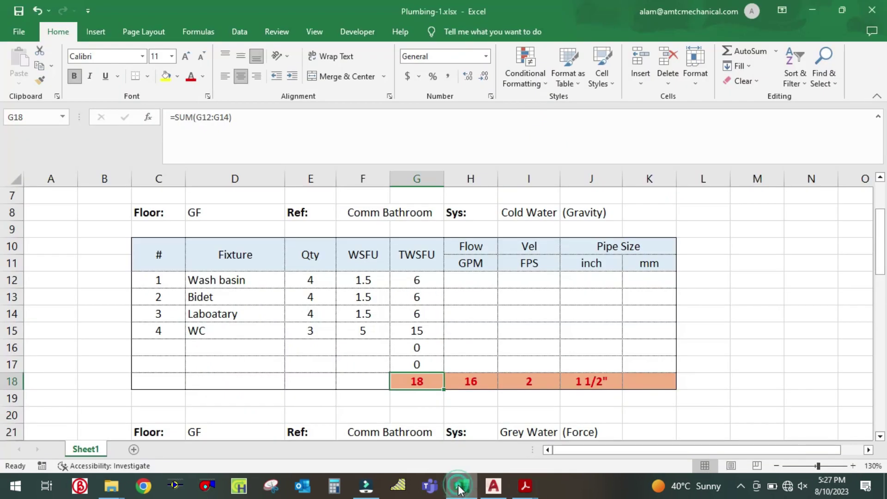
left_click(461, 486)
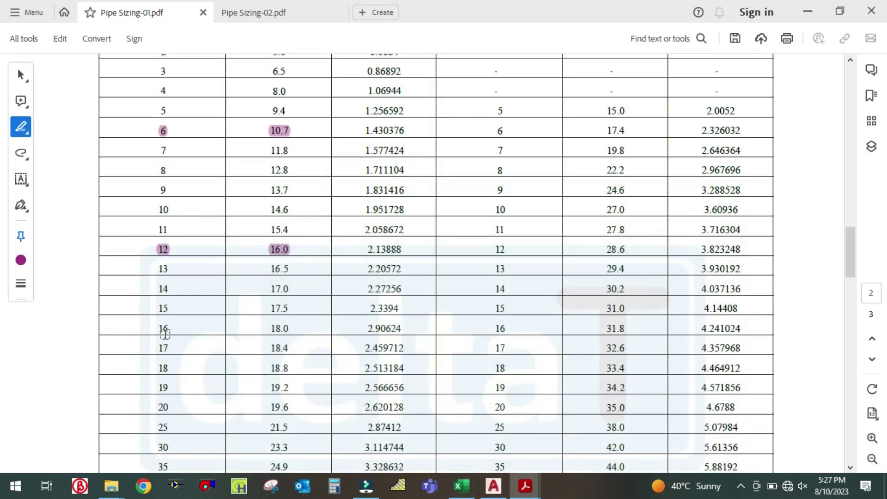
left_click_drag(157, 368, 221, 366)
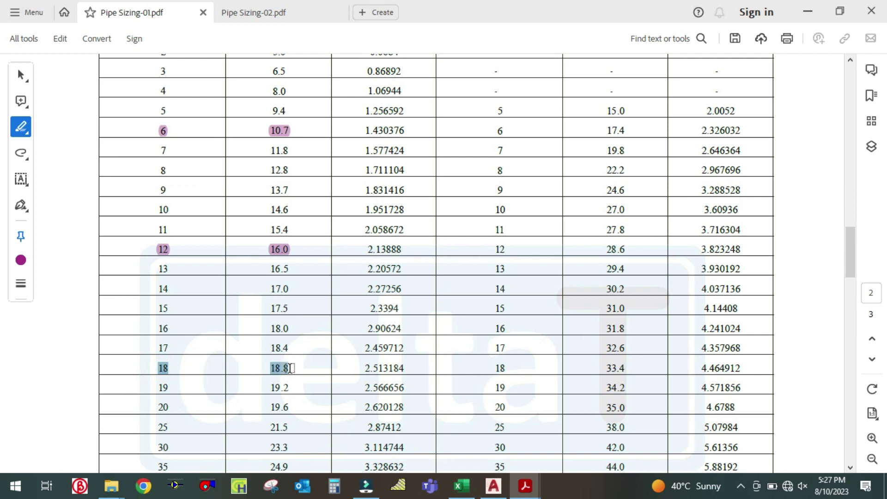
- Return to Excel and set the Flow GPM in the gravity cold water table's total row to 18.8
left_click(532, 489)
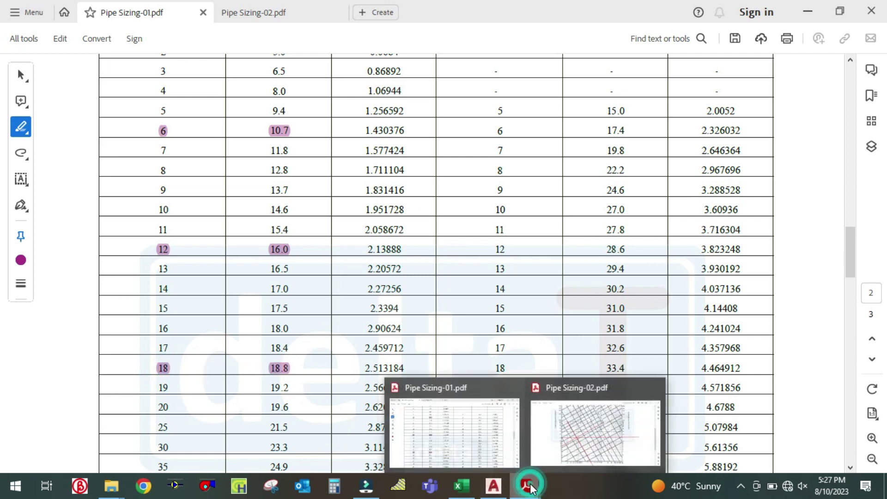
left_click(281, 14)
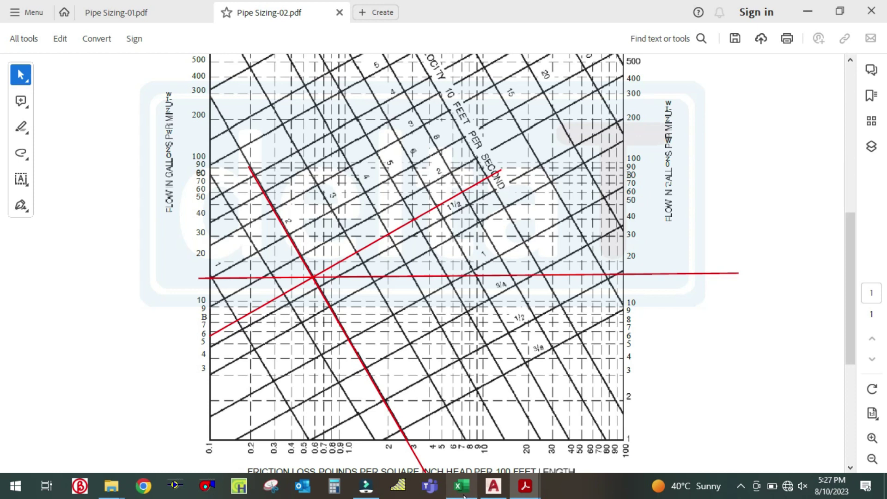
left_click(463, 493)
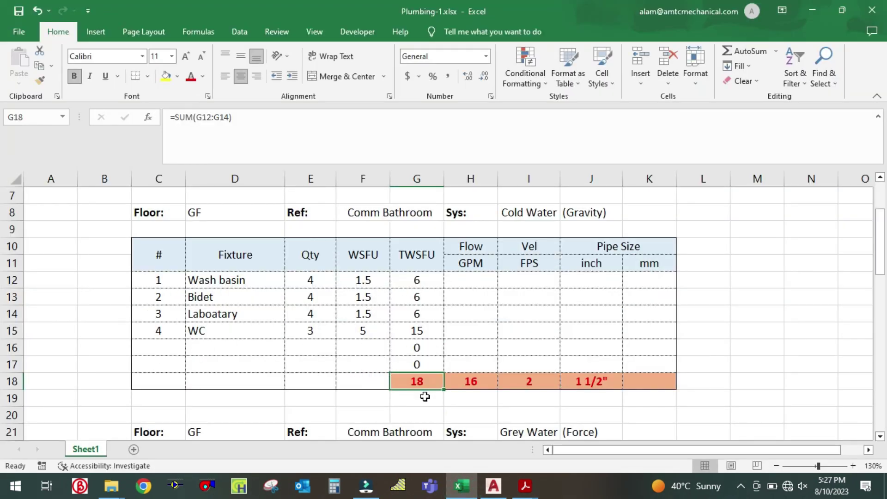
left_click(470, 381)
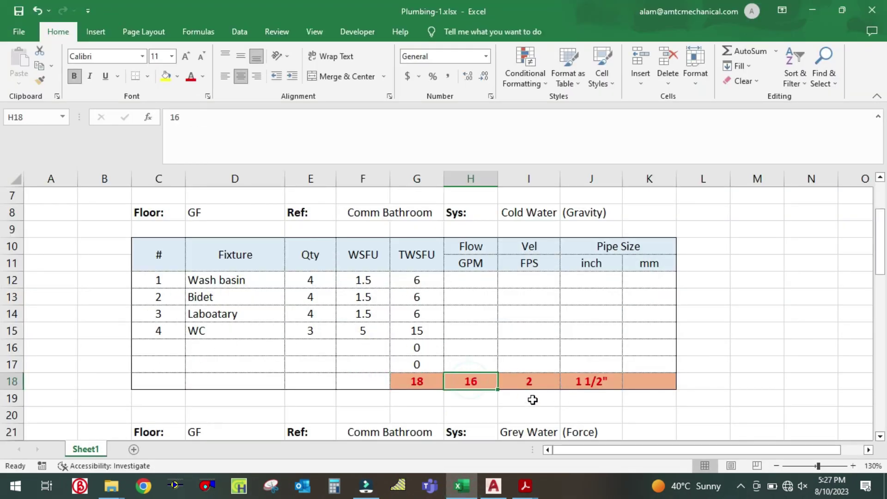
type("1")
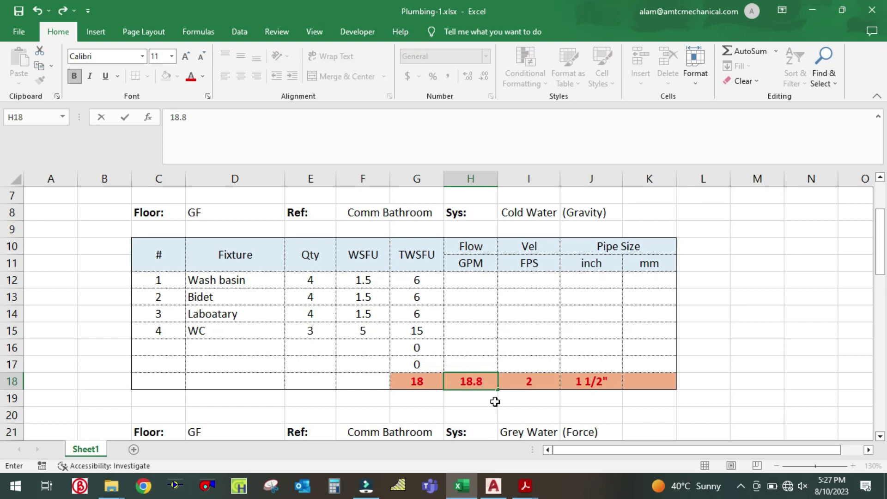
left_click(737, 354)
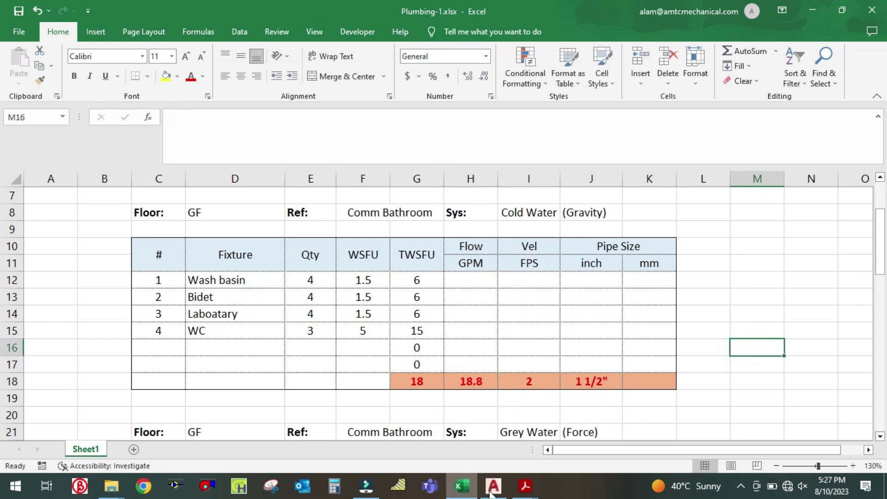
- Switch to Pipe Sizing-02.pdf and move the horizontal red flow line up to about 20 GPM on the friction chart
mouse_move(534, 492)
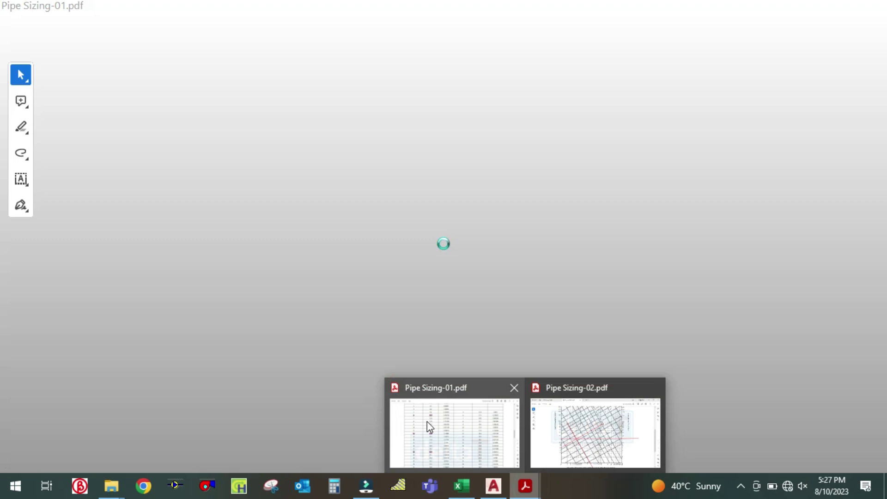
left_click(440, 421)
left_click(264, 21)
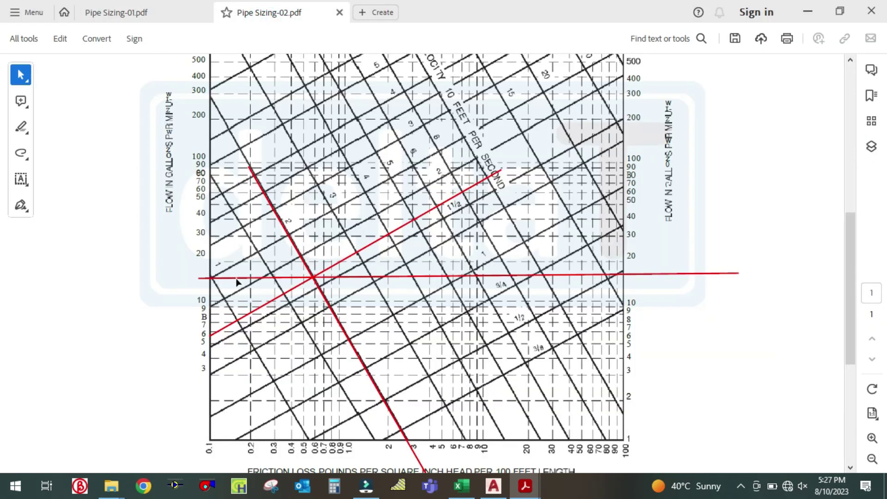
left_click_drag(237, 277, 237, 256)
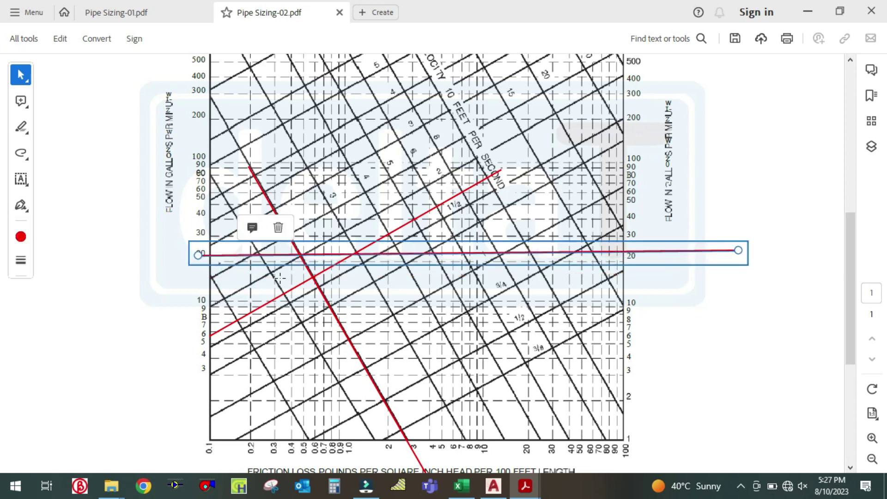
- Shift the diagonal red pipe-size line onto the crossing of the flow and velocity lines, and set the Excel total row's inch size to 2"
left_click_drag(287, 296, 279, 265)
left_click(67, 293)
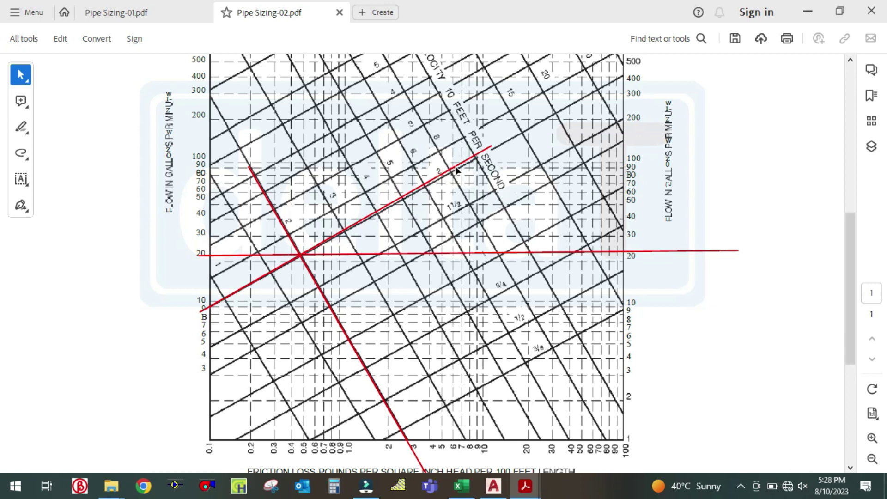
left_click(474, 486)
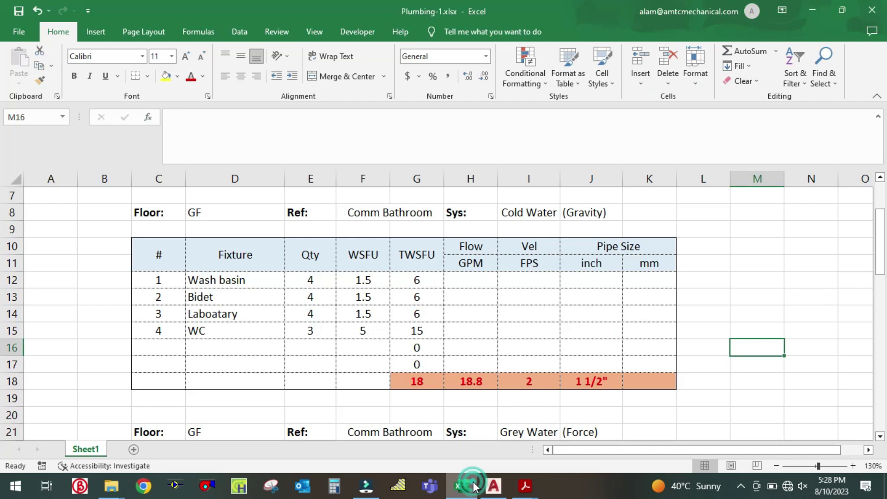
left_click(542, 377)
left_click(602, 390)
type("2")
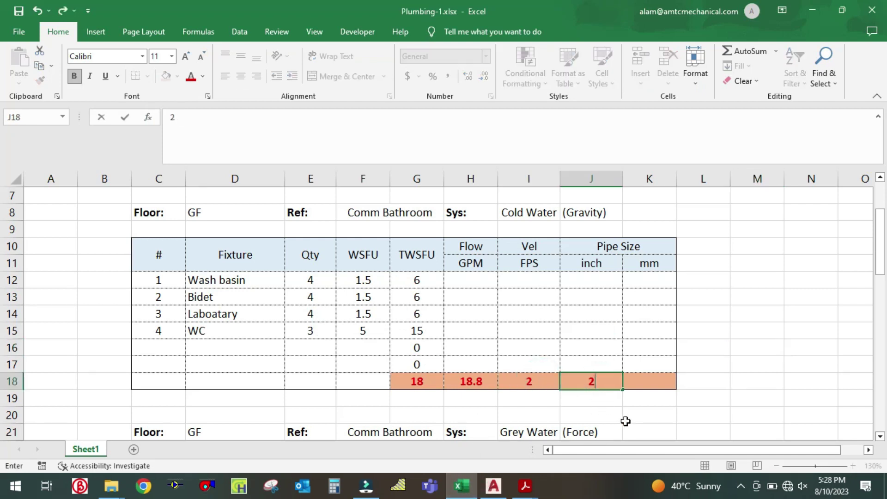
left_click(758, 326)
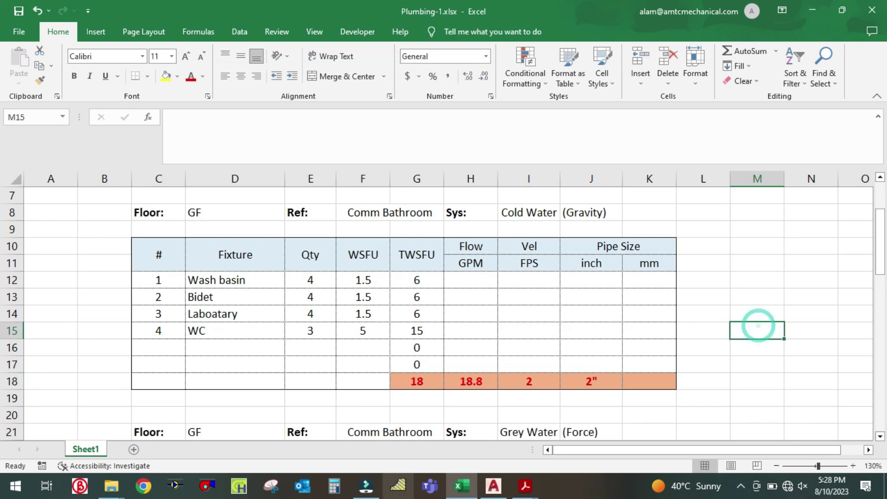
- In AutoCAD, copy the 16 GPM and 1 1/2" text of the 12 FU label beneath the 18 FU label, with Ortho off for placement
left_click(492, 487)
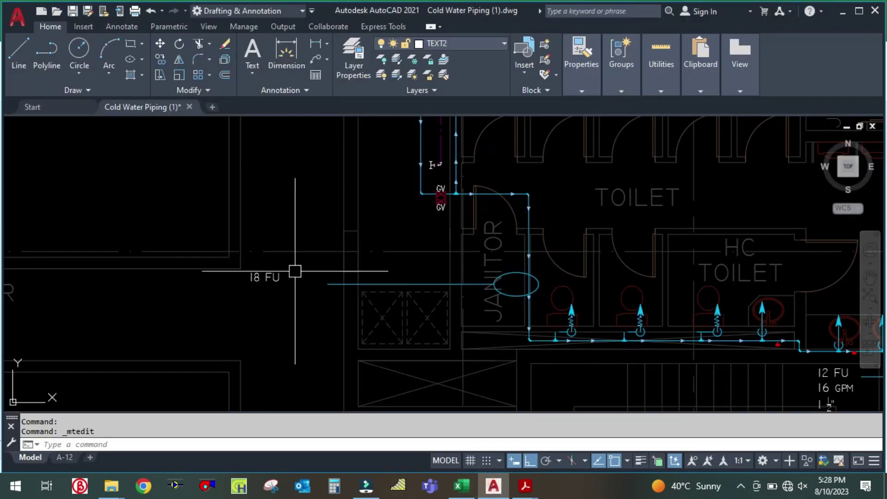
type("co")
key("Return")
scroll(513, 245, "down", 4)
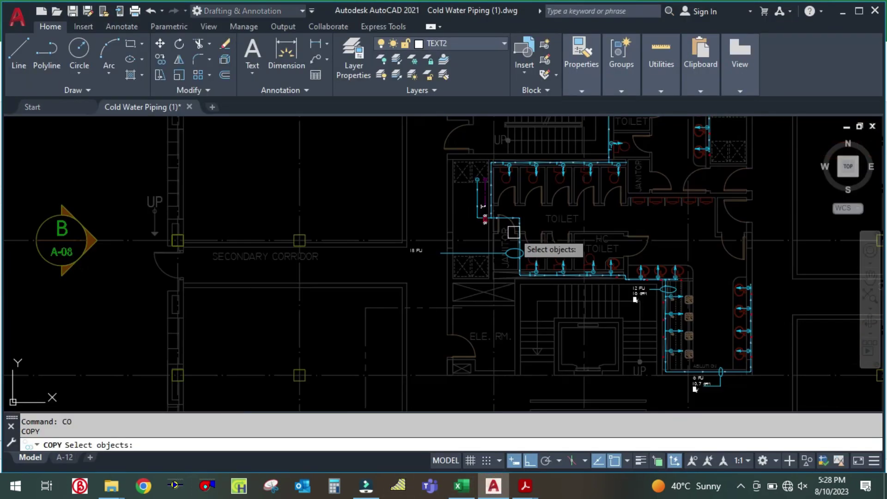
scroll(691, 251, "up", 3)
scroll(777, 206, "down", 2)
scroll(778, 207, "up", 4)
left_click(799, 236)
key("Return")
left_click(779, 249)
scroll(559, 225, "down", 3)
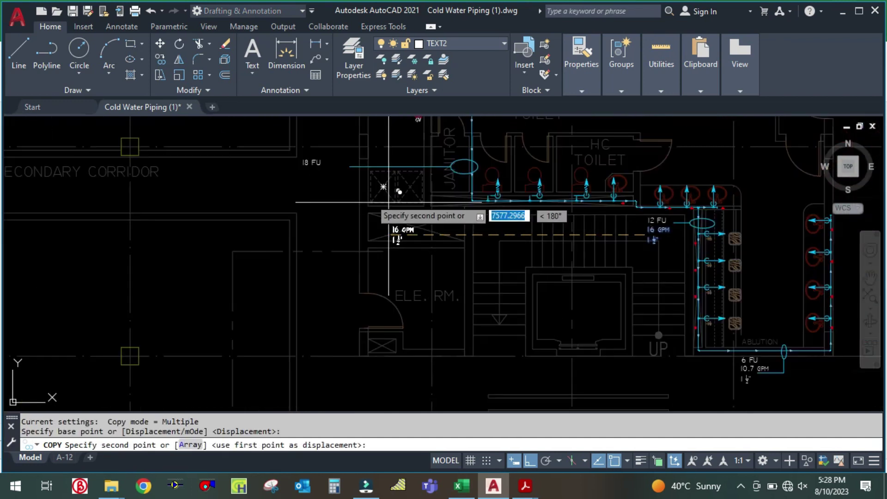
scroll(351, 189, "up", 3)
left_click(530, 461)
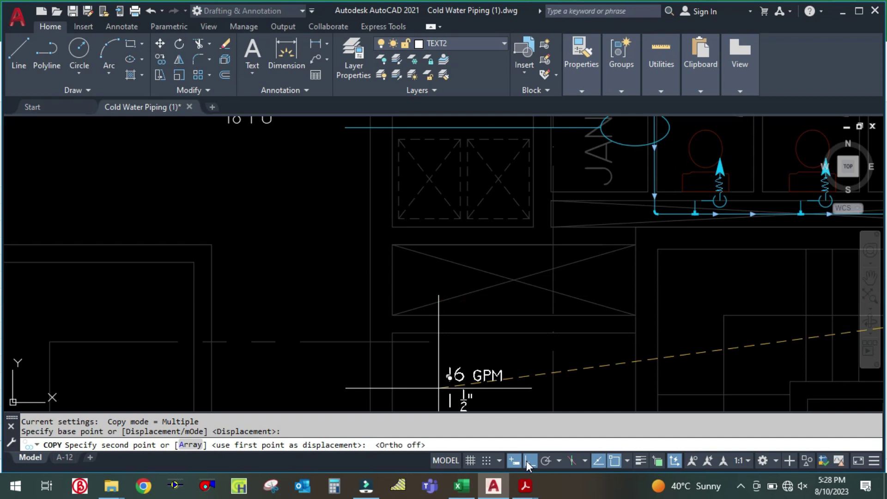
scroll(331, 224, "down", 3)
scroll(328, 217, "up", 4)
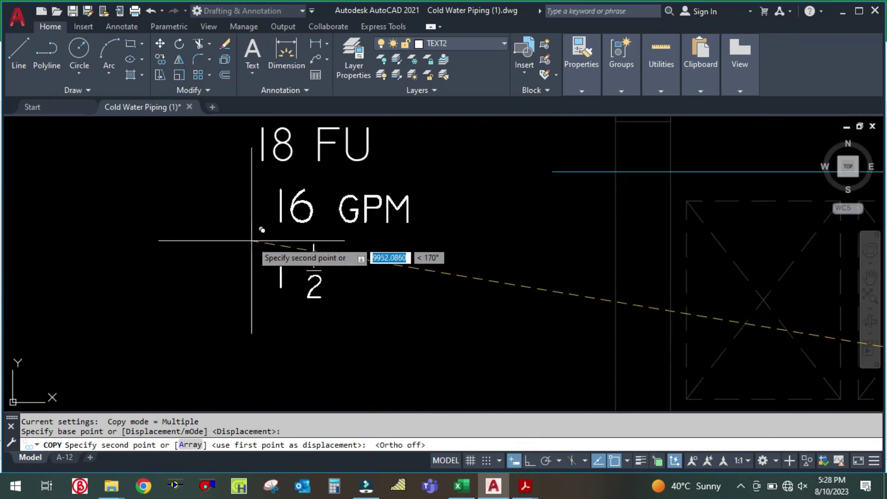
left_click(249, 238)
key("Escape")
left_click(530, 461)
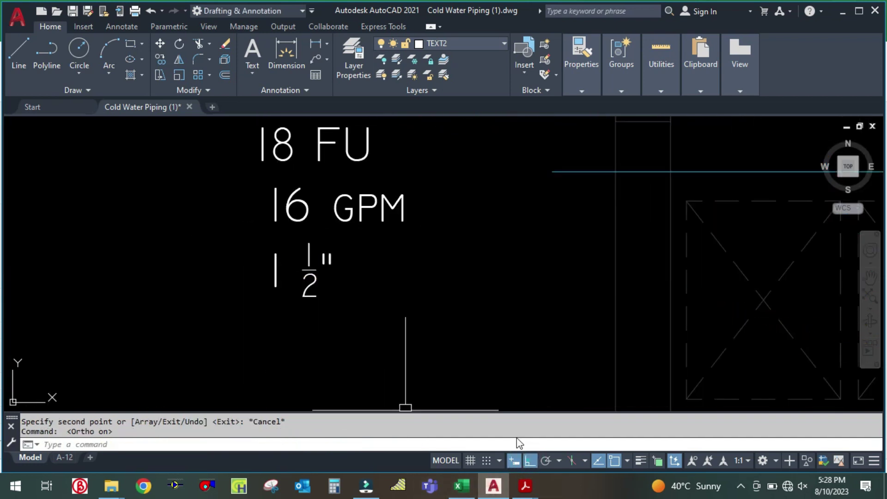
- Change the copied text under the 18 FU label to 18.8 GPM and 2"
double_click(298, 189)
double_click(298, 190)
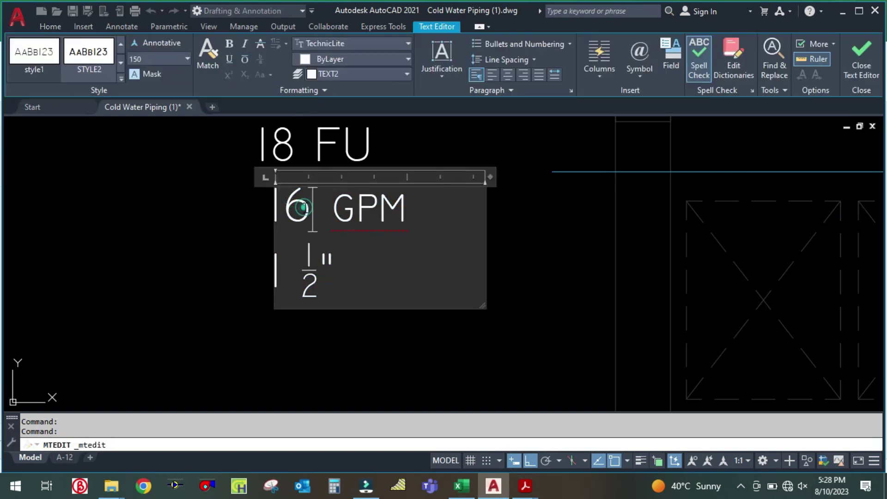
key("BackSpace")
type("8.8")
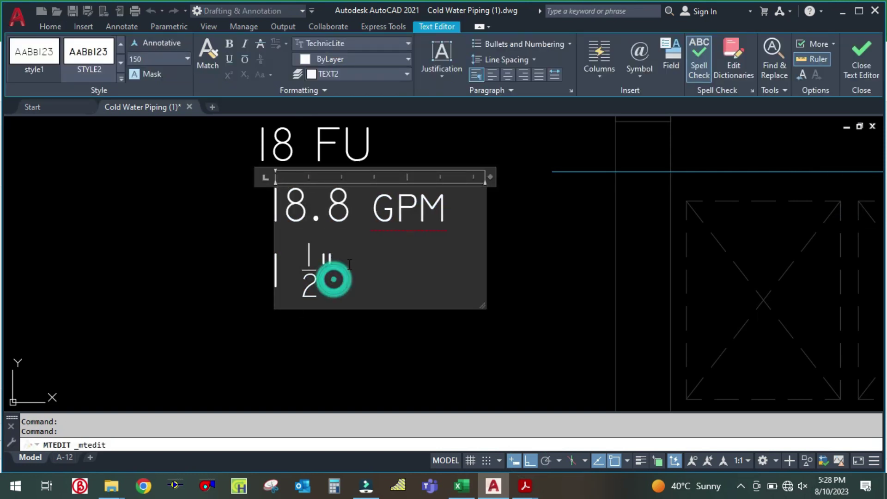
left_click(333, 279)
key("BackSpace")
key("BackSpace")
key("BackSpace")
type("2\"")
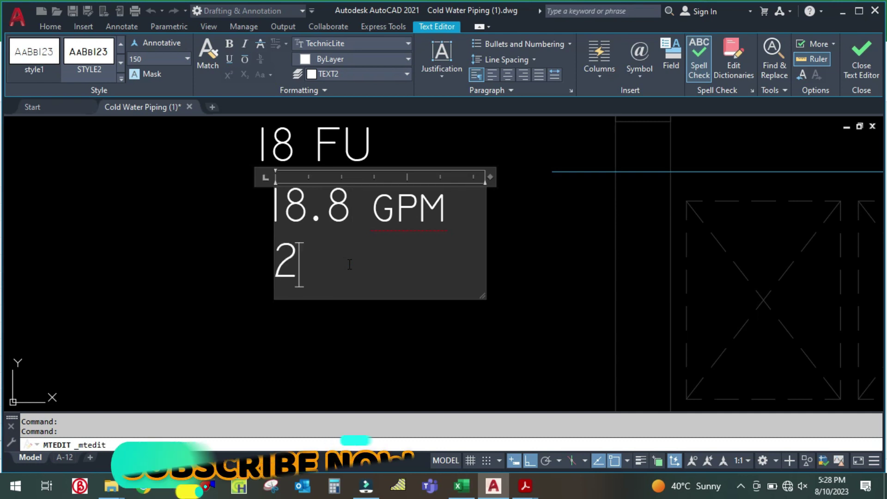
left_click(430, 359)
- Draw an L-shaped leader line going up and then left from the ellipse on the pipe above the HC toilet
scroll(430, 358, "down", 8)
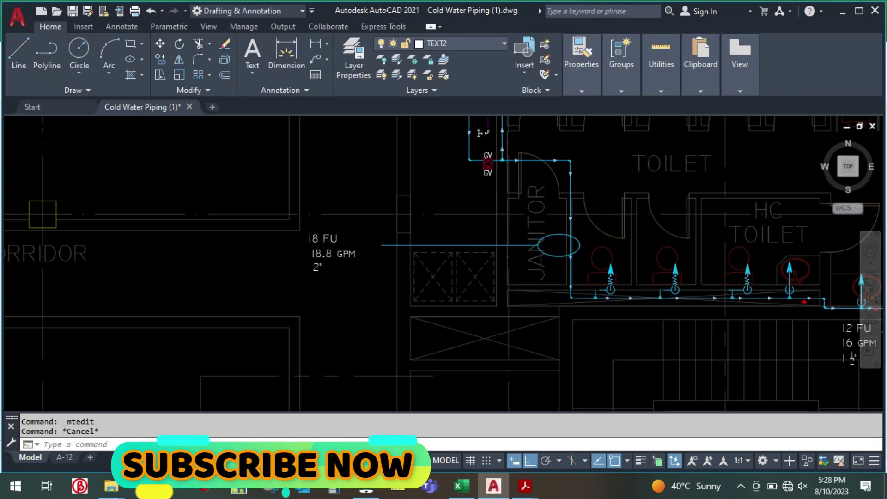
scroll(544, 138, "up", 6)
scroll(459, 319, "down", 5)
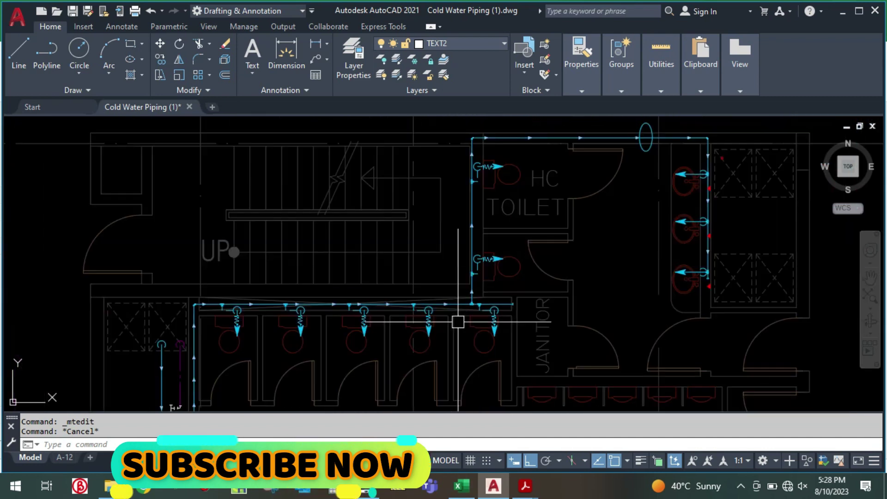
scroll(543, 214, "up", 5)
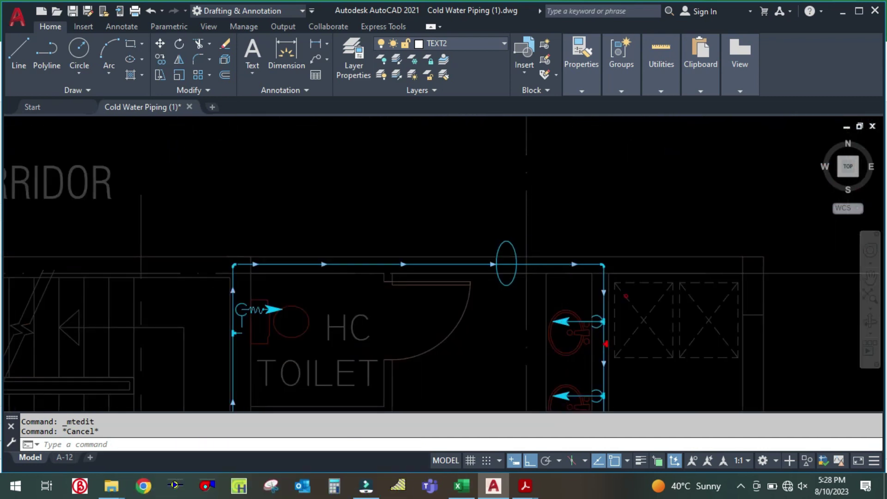
scroll(541, 167, "down", 3)
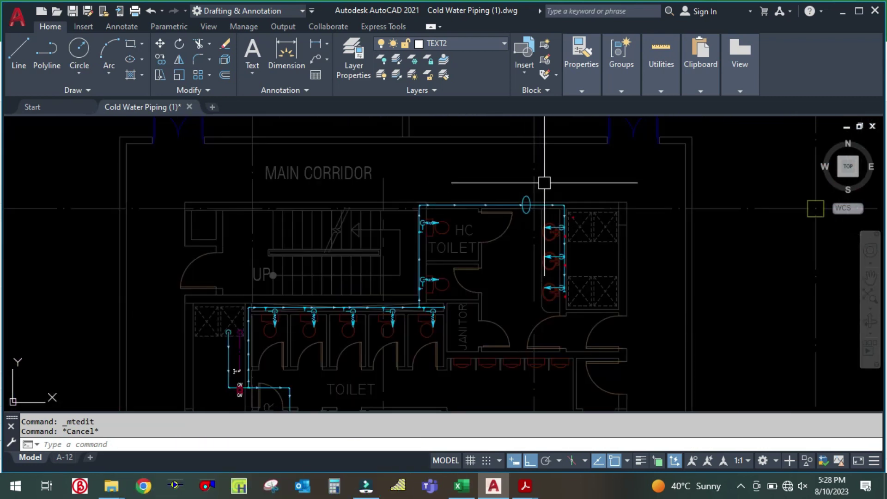
scroll(544, 182, "up", 2)
type("l")
key("Return")
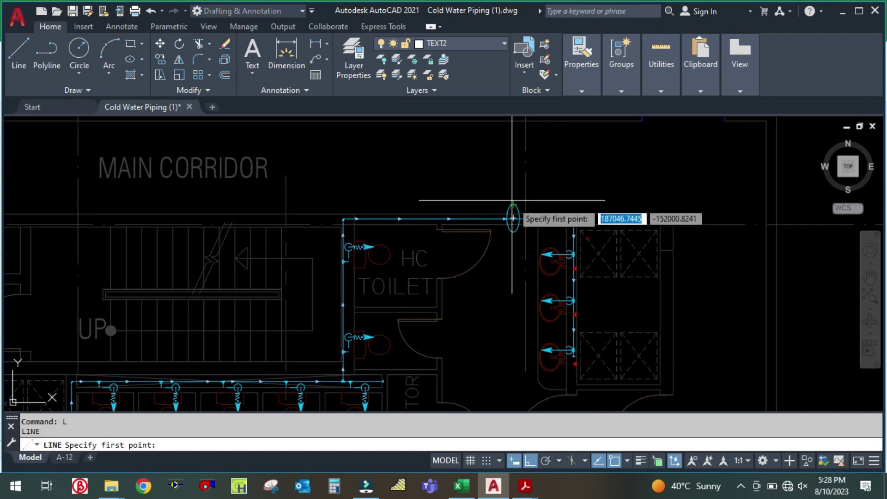
left_click(514, 204)
left_click(513, 177)
left_click(481, 177)
key("Escape")
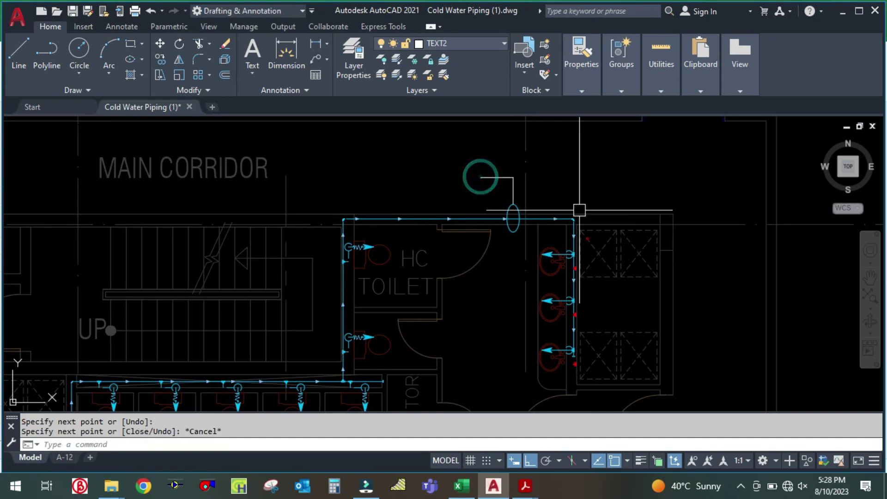
- Match both segments of the new leader above the HC toilet to the properties of its ellipse
type("ma")
key("Return")
scroll(508, 217, "up", 3)
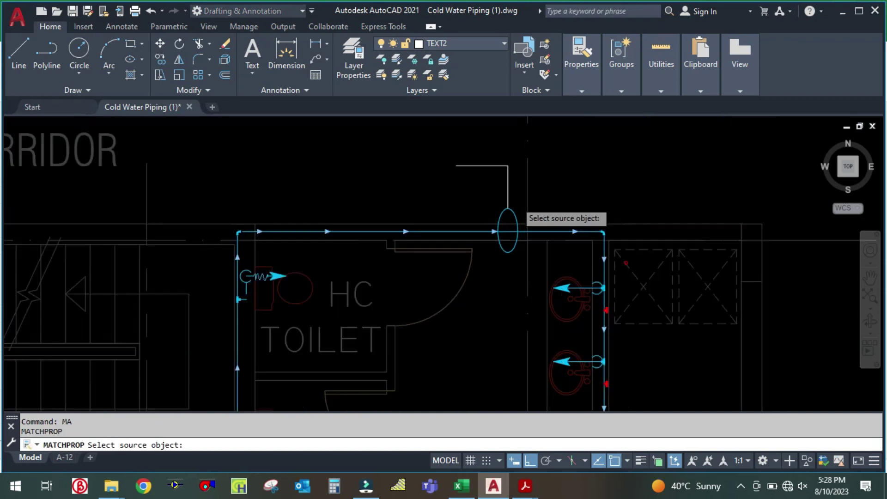
left_click(512, 227)
key("Escape")
key("Return")
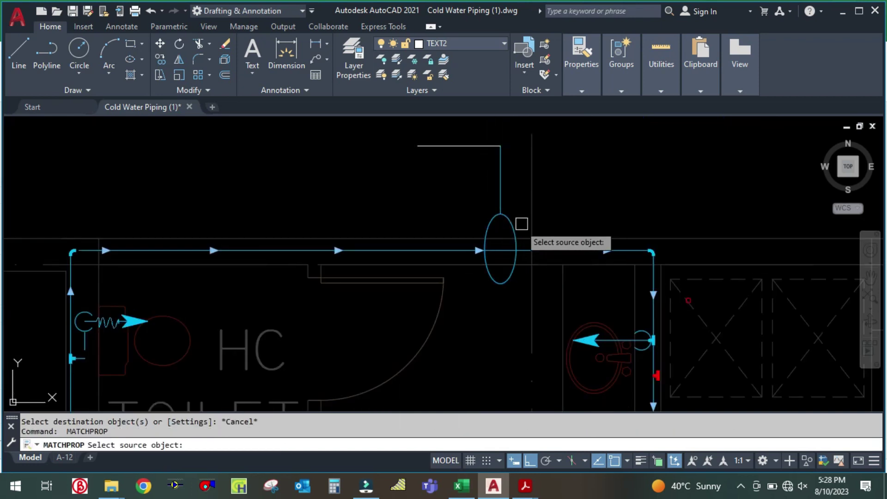
left_click(516, 226)
key("Escape")
scroll(550, 182, "down", 4)
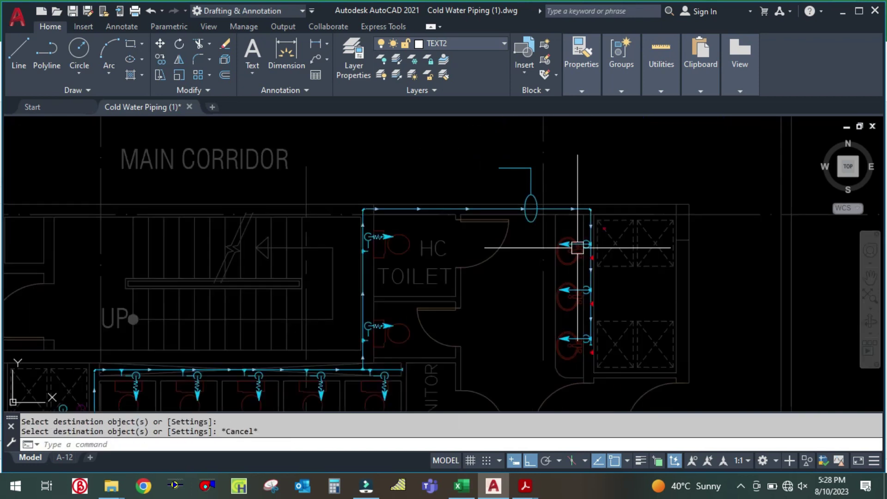
- Check the wash basin TWSFU in Excel and review the demand table and friction chart in the two pipe sizing PDFs
left_click(464, 490)
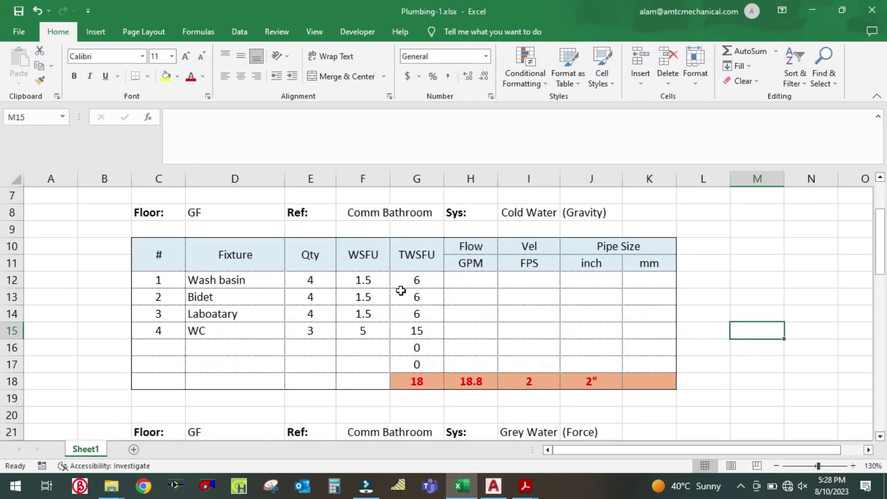
left_click(414, 278)
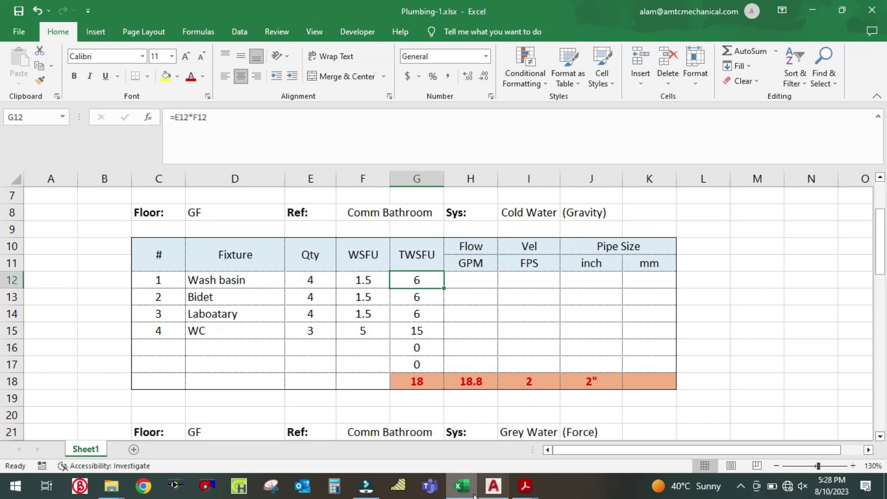
mouse_move(526, 486)
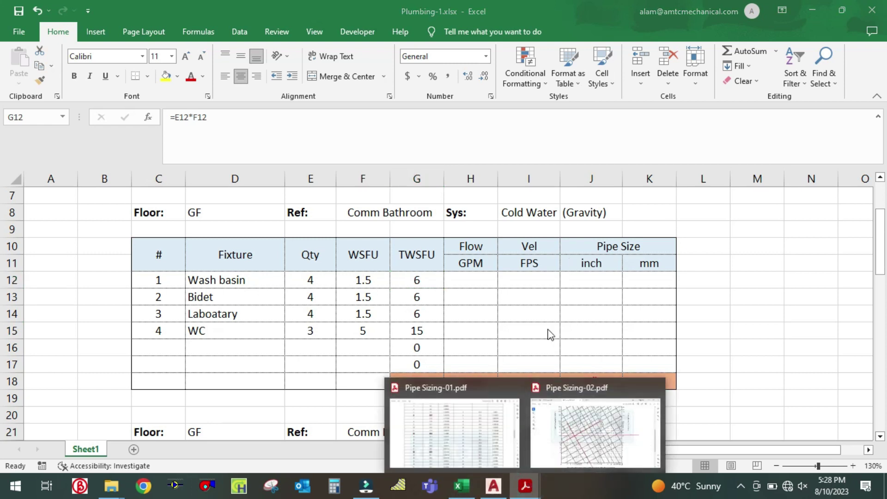
left_click(594, 455)
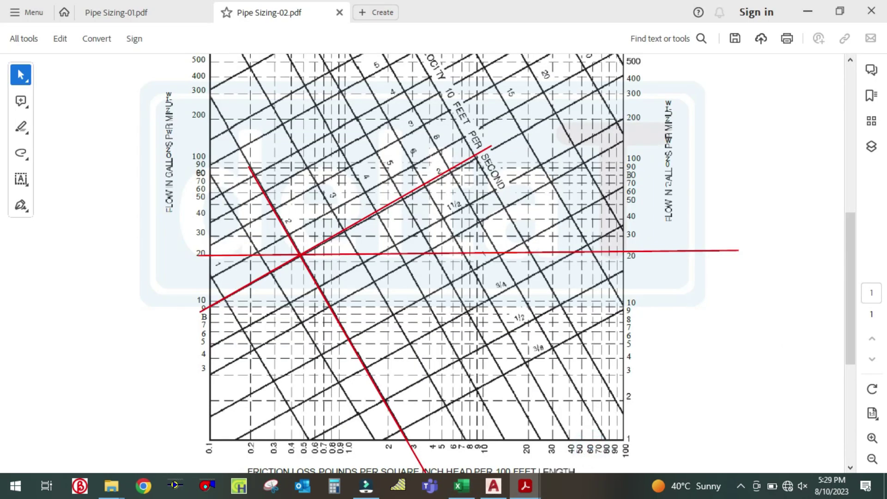
left_click(170, 19)
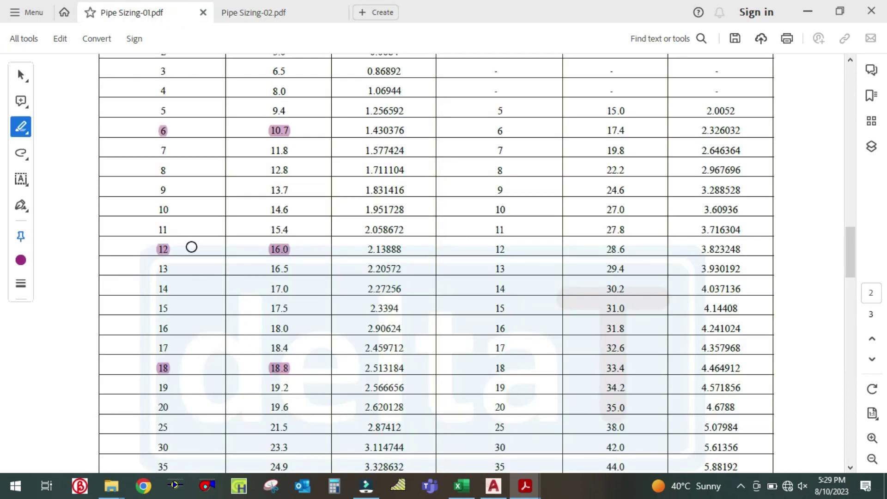
scroll(191, 247, "up", 5)
left_click(291, 11)
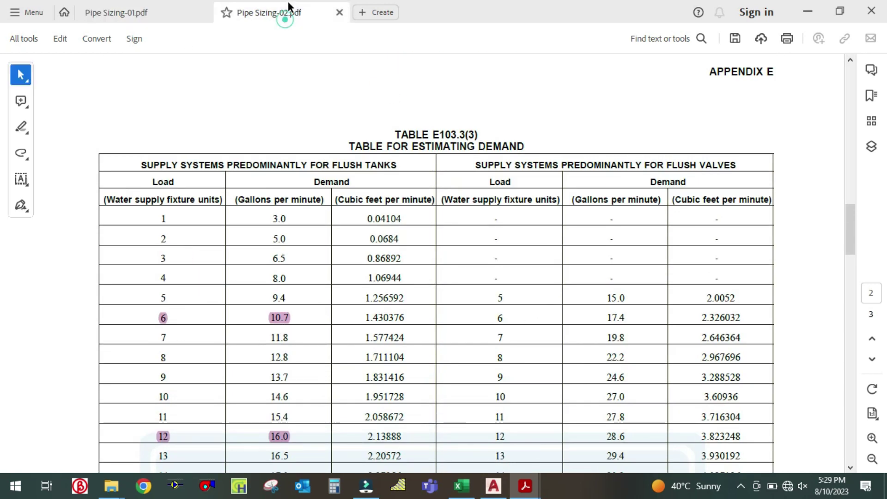
left_click(462, 486)
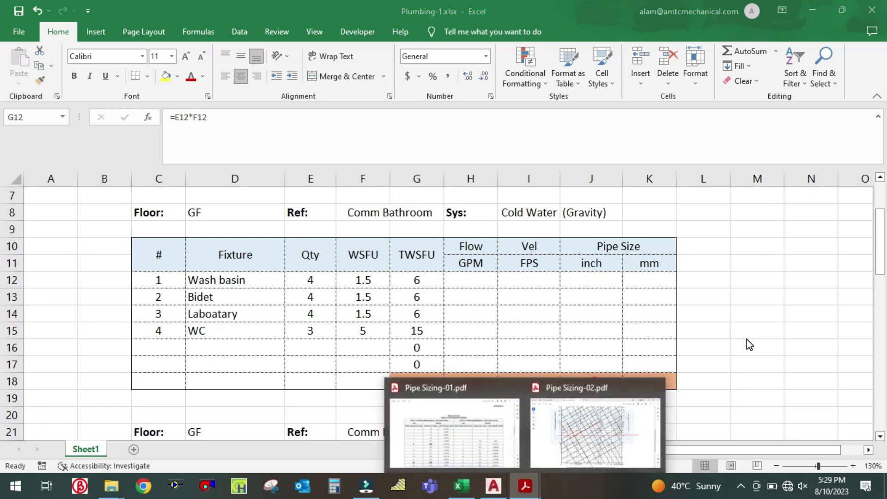
- In AutoCAD, copy the 6 FU, 10.7 GPM, 1 1/2" label from below the ablution area to near the new leader above the HC toilet
left_click(506, 487)
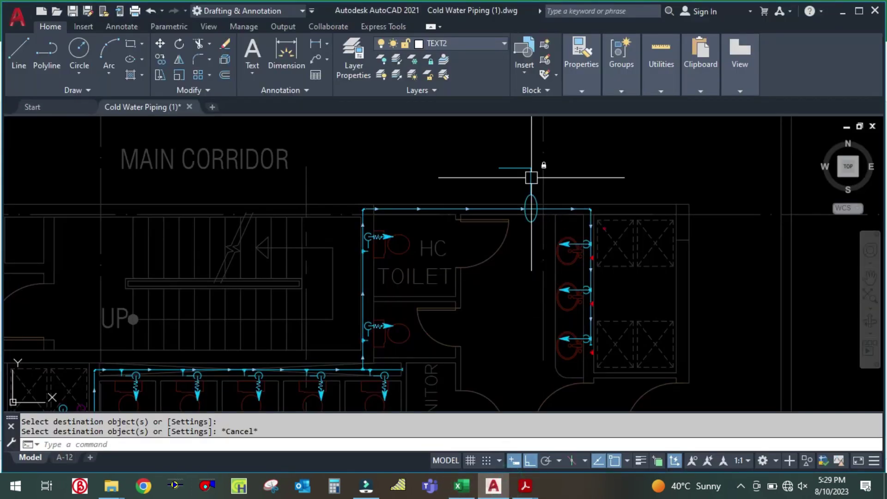
type("co")
key("Return")
scroll(559, 222, "down", 4)
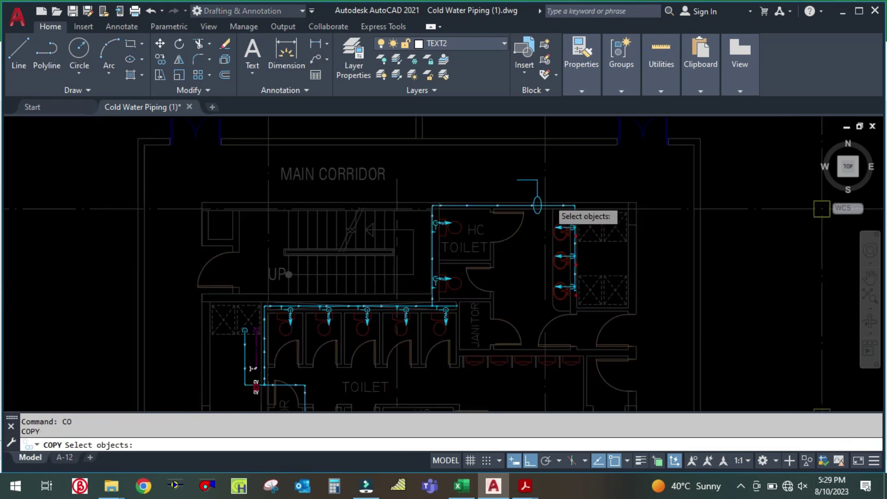
scroll(545, 277, "up", 8)
left_click(484, 337)
left_click(453, 208)
key("Return")
left_click(520, 363)
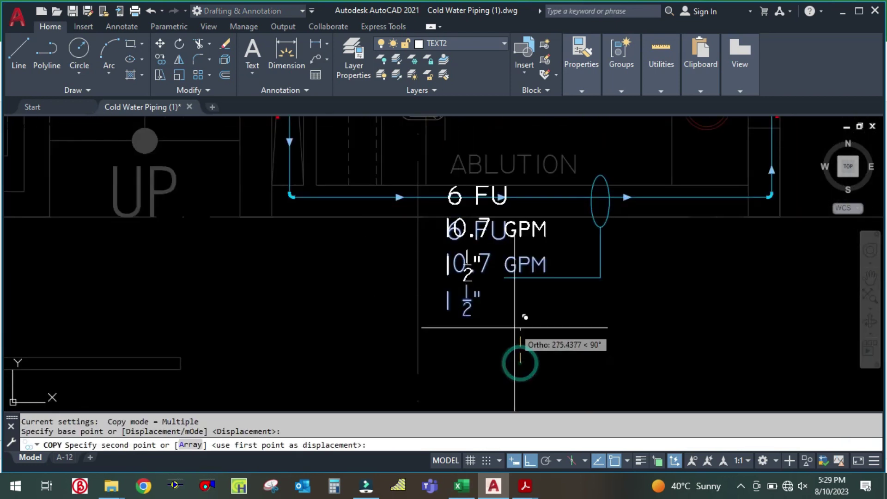
scroll(519, 340, "down", 5)
scroll(495, 297, "up", 8)
scroll(524, 282, "down", 6)
scroll(517, 296, "up", 5)
scroll(513, 287, "down", 3)
scroll(527, 264, "up", 2)
scroll(527, 263, "up", 3)
scroll(508, 136, "down", 5)
scroll(531, 268, "up", 4)
scroll(481, 323, "down", 1)
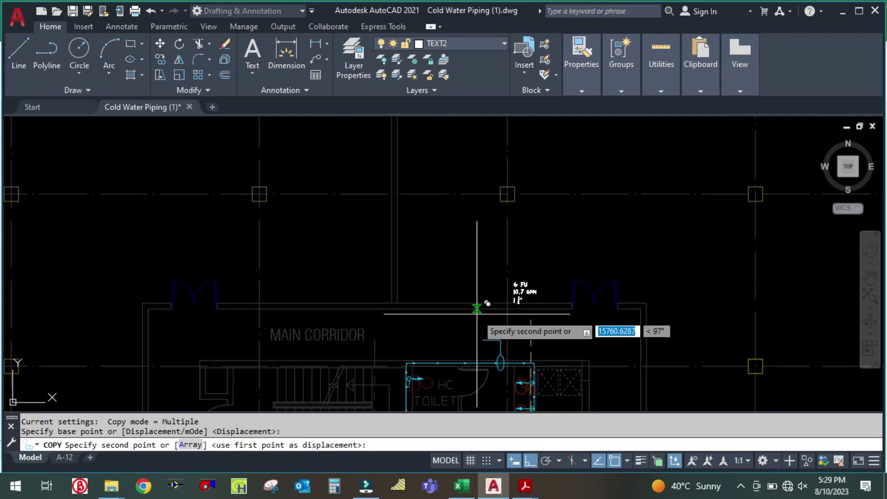
scroll(469, 358, "up", 3)
key("Escape")
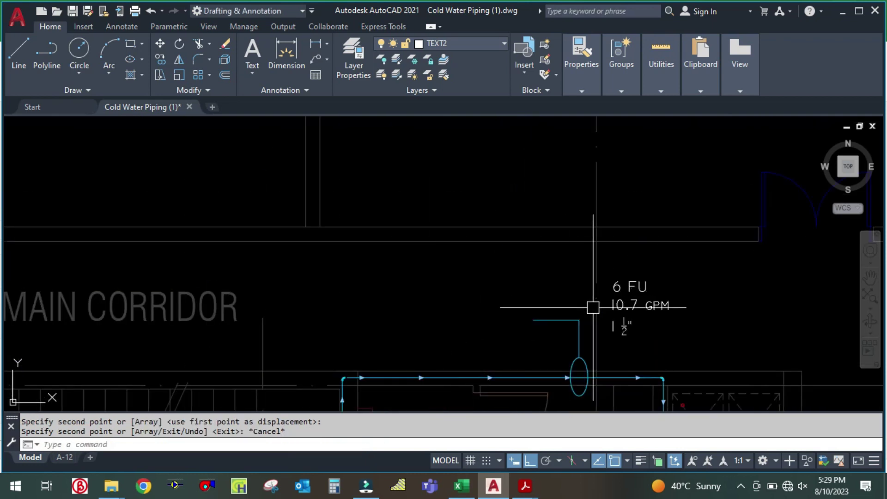
- Move the copied 6 FU, 10.7 GPM, 1 1/2" label to the free end of the leader above the HC toilet
type("m")
key("Return")
left_click(664, 344)
left_click(638, 231)
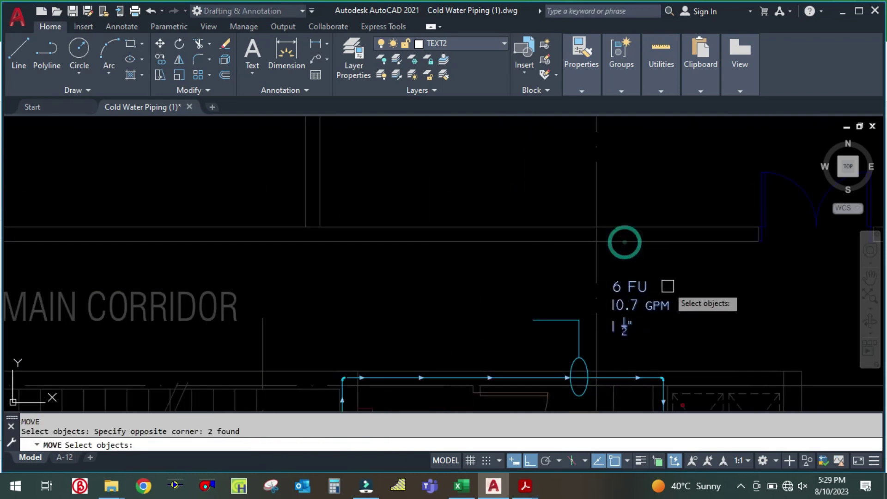
key("Return")
left_click(675, 289)
left_click(539, 276)
key("Escape")
scroll(600, 277, "down", 5)
scroll(531, 323, "up", 4)
scroll(531, 295, "down", 2)
scroll(465, 277, "down", 3)
scroll(465, 277, "up", 4)
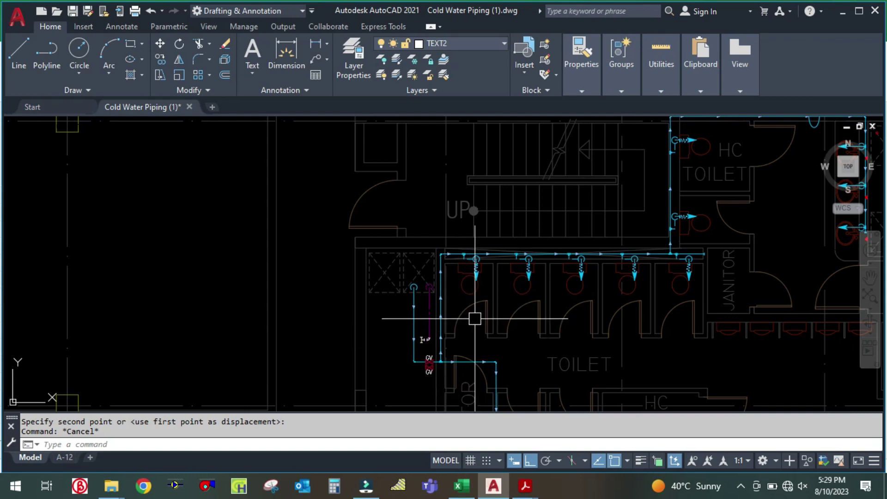
scroll(423, 239, "up", 2)
scroll(447, 252, "up", 3)
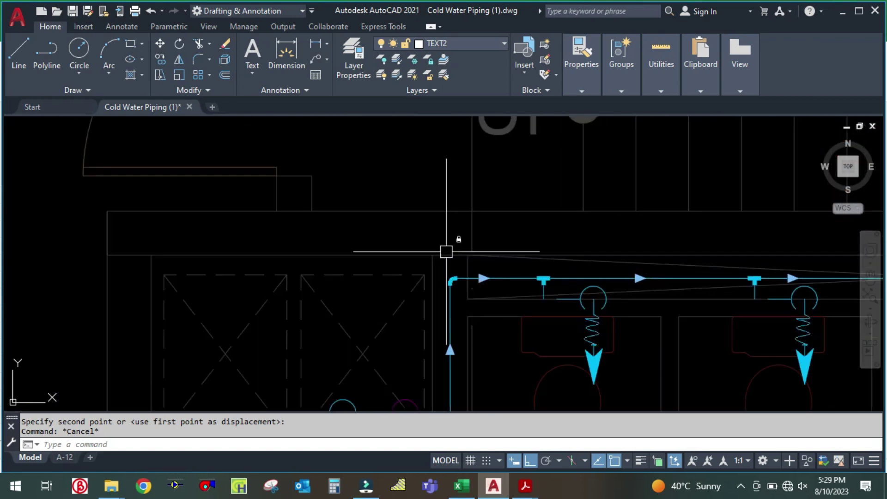
scroll(487, 246, "down", 3)
scroll(476, 262, "down", 3)
scroll(485, 272, "up", 3)
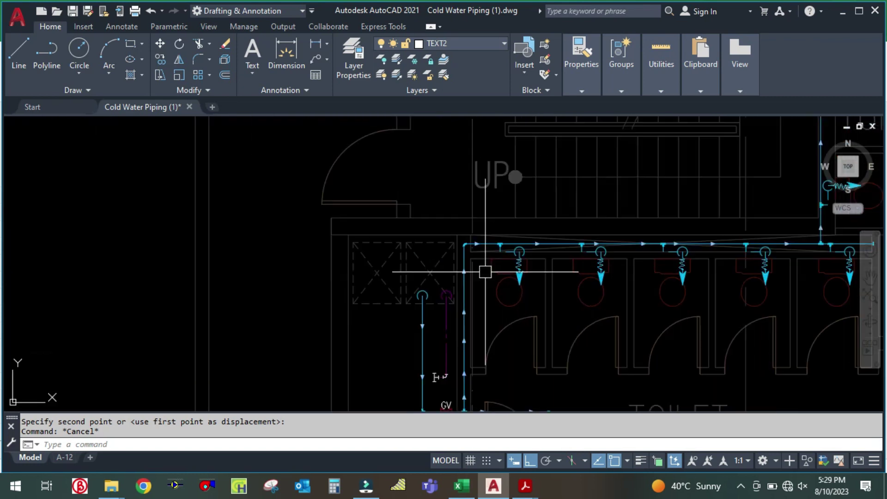
type("l")
key("Return")
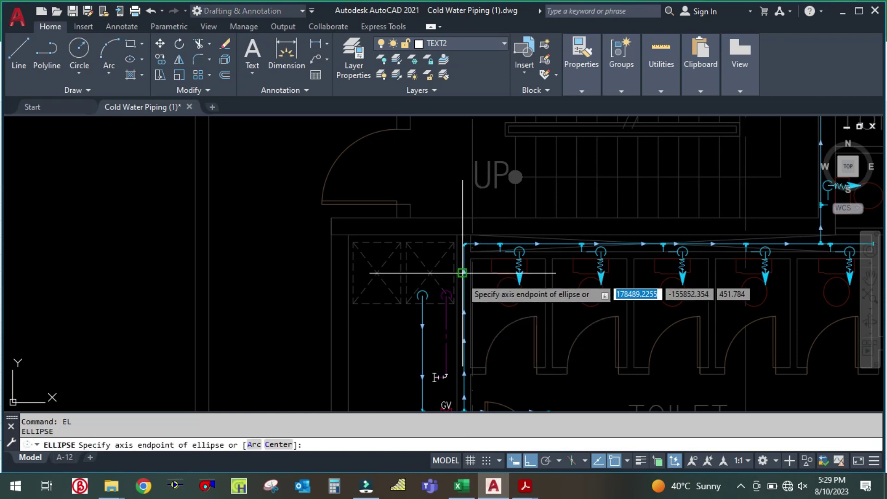
key("Escape")
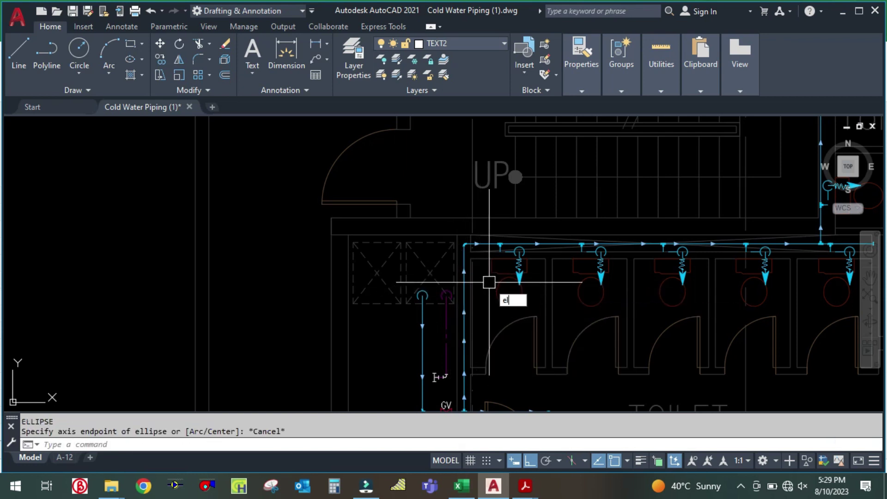
type("el")
key("Return")
scroll(489, 282, "up", 3)
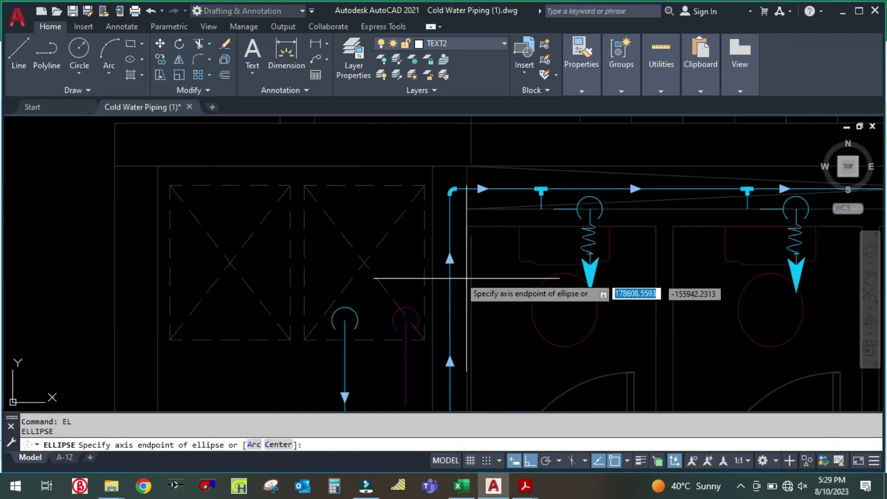
left_click(416, 237)
left_click(462, 248)
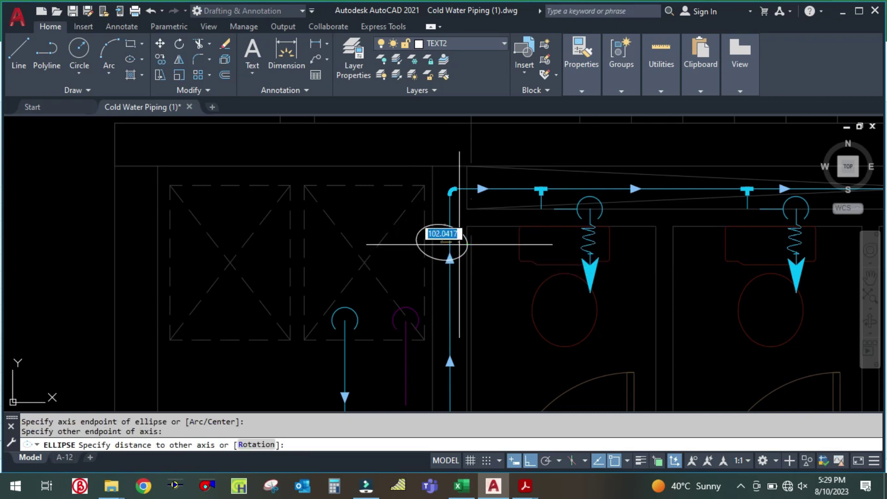
scroll(460, 244, "up", 5)
key("Escape")
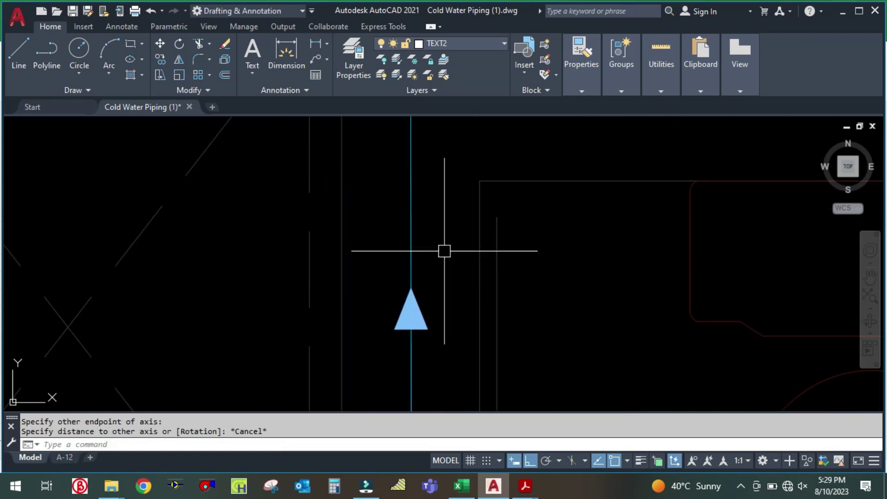
- Draw a small horizontal ellipse across the vertical pipe between the service shaft and the row of toilet cubicles, above the gate valves
scroll(448, 247, "down", 5)
scroll(436, 215, "down", 3)
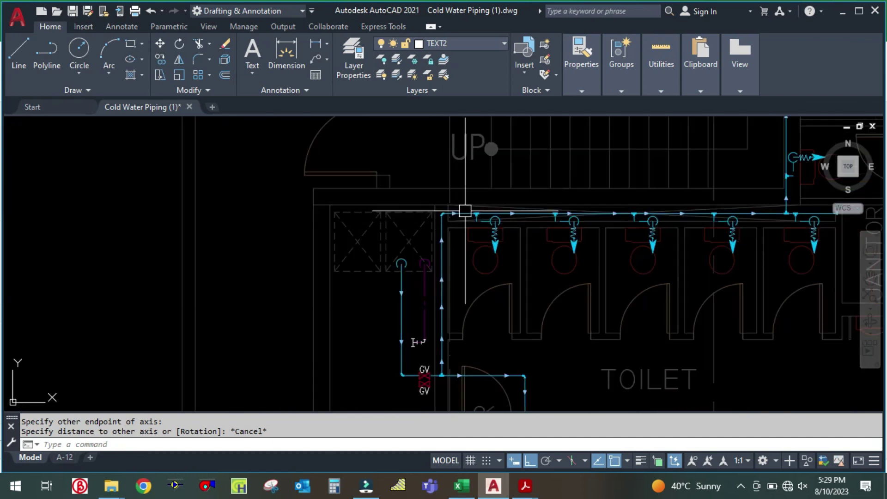
scroll(461, 300, "up", 5)
key("Return")
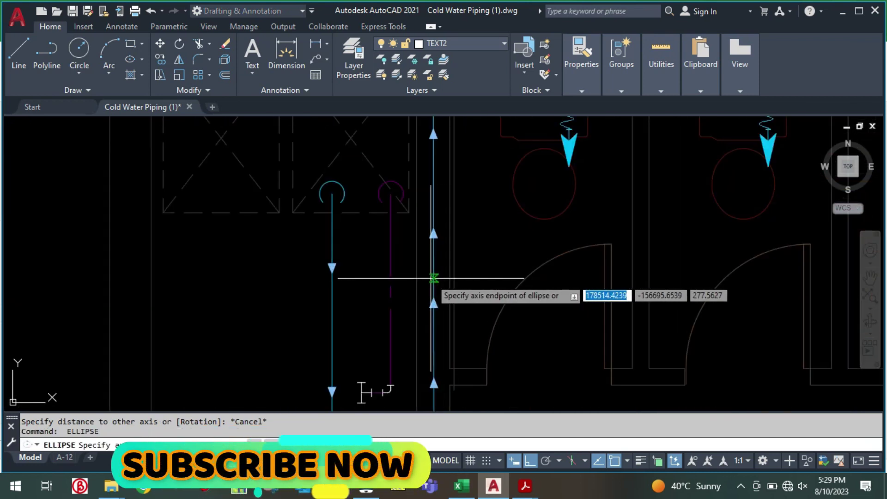
scroll(424, 274, "up", 5)
left_click(435, 231)
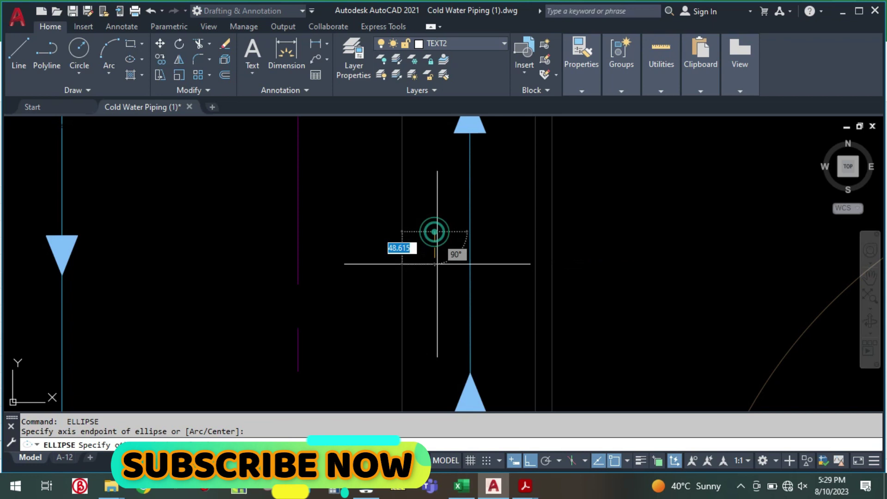
left_click(435, 287)
left_click(491, 273)
key("Escape")
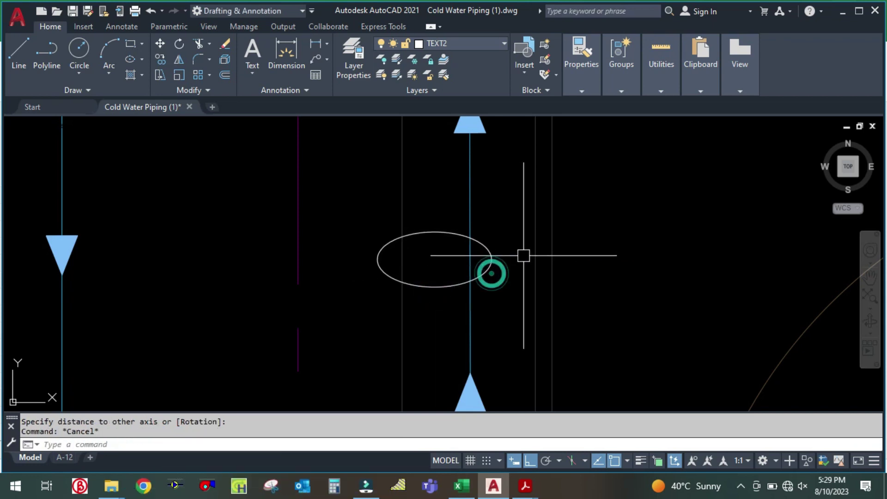
- Move the new ellipse about 27 units to the right so it sits more centrally on the vertical pipe
type("m")
key("Return")
left_click(485, 261)
key("Return")
left_click(520, 308)
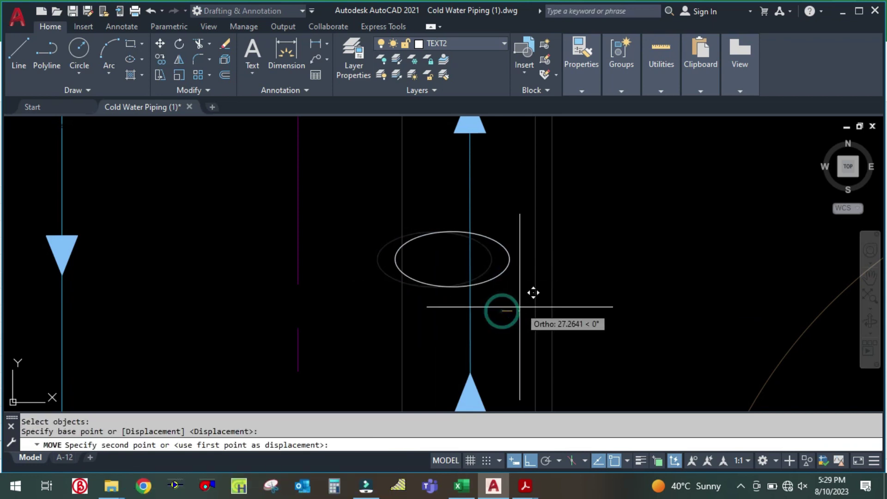
- Copy the 18 FU, 18.8 GPM, 2" label from the secondary corridor to the right of the new ellipse, with Ortho off
scroll(477, 280, "down", 8)
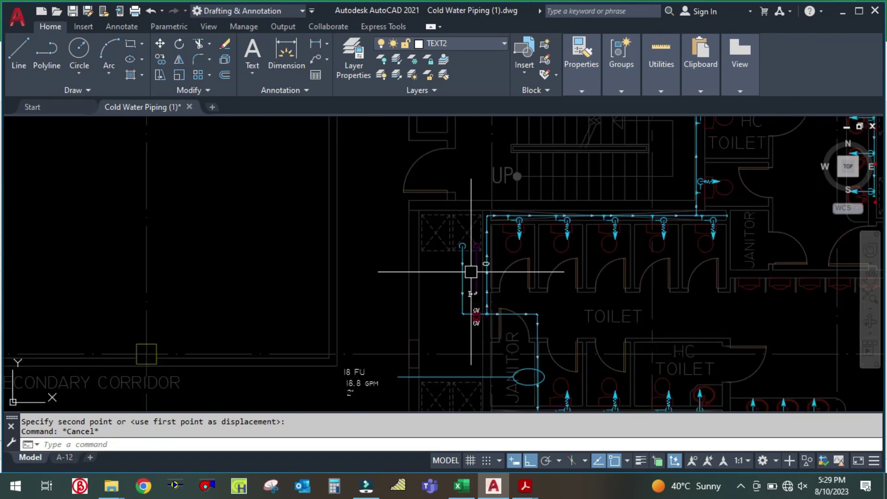
scroll(471, 272, "up", 4)
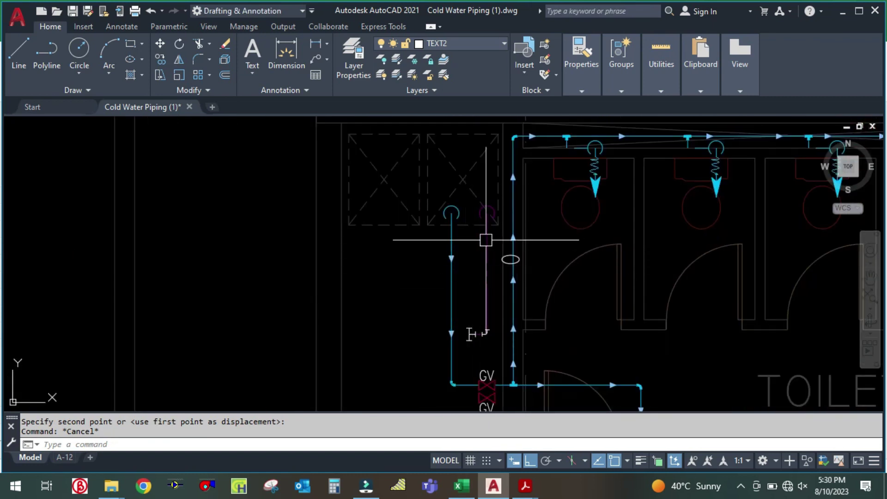
scroll(486, 240, "down", 4)
type("o")
key("Return")
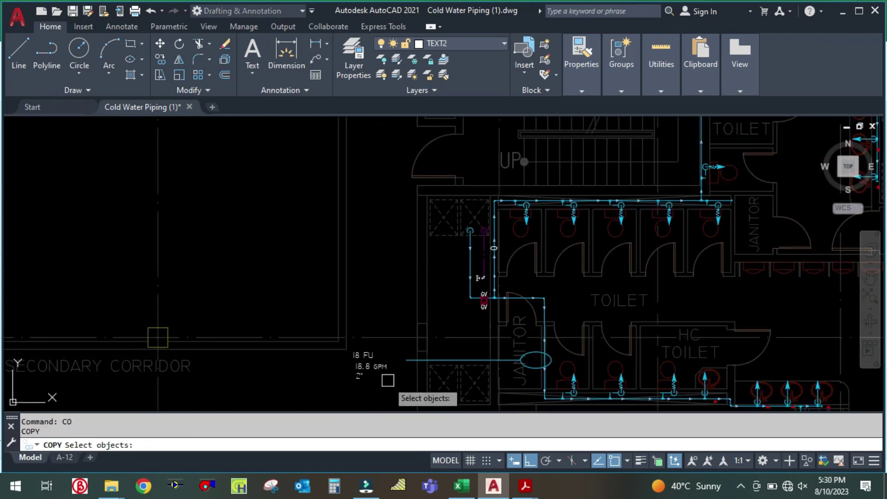
scroll(392, 388, "up", 6)
left_click(375, 370)
left_click(252, 239)
key("Return")
left_click(333, 354)
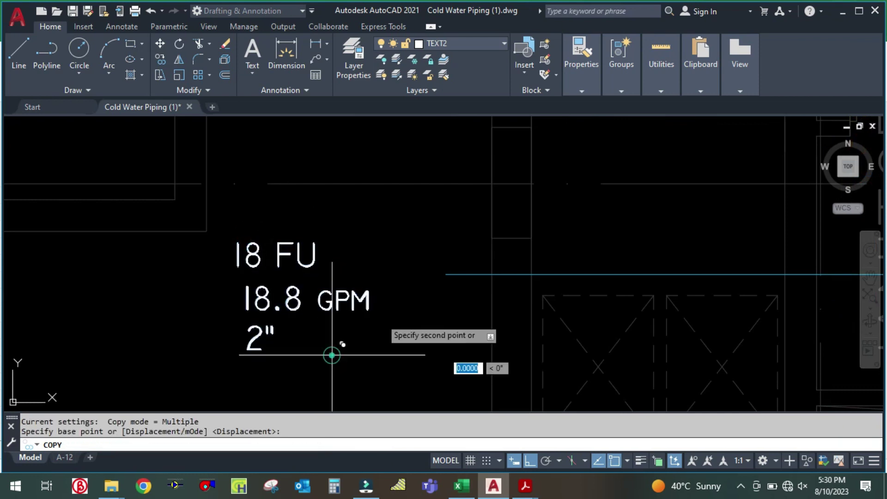
left_click(531, 460)
scroll(455, 317, "down", 5)
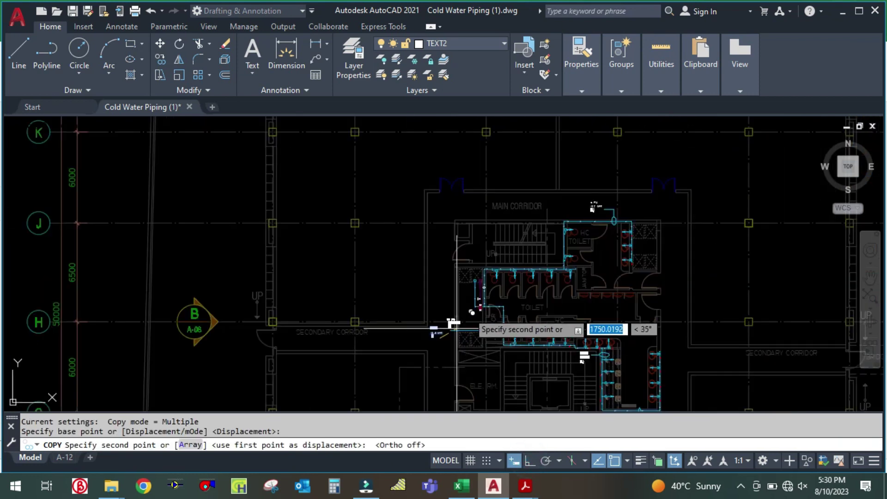
scroll(466, 308, "up", 3)
scroll(456, 306, "up", 2)
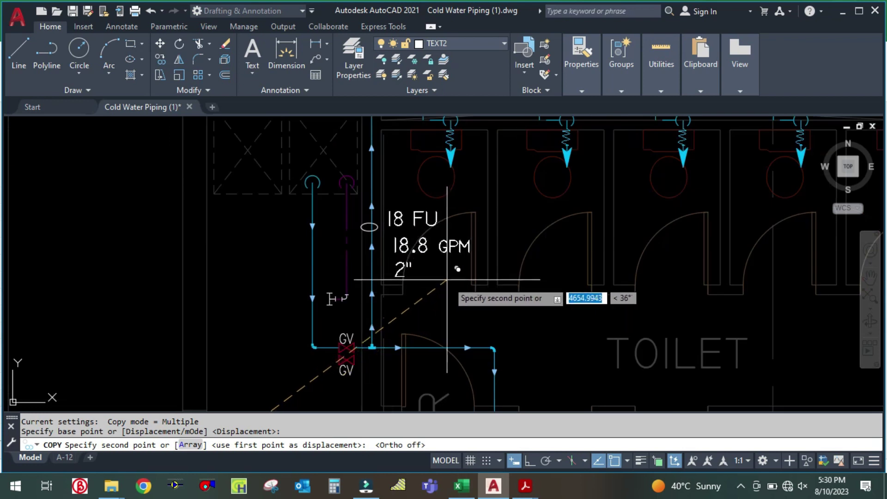
left_click(455, 255)
key("Escape")
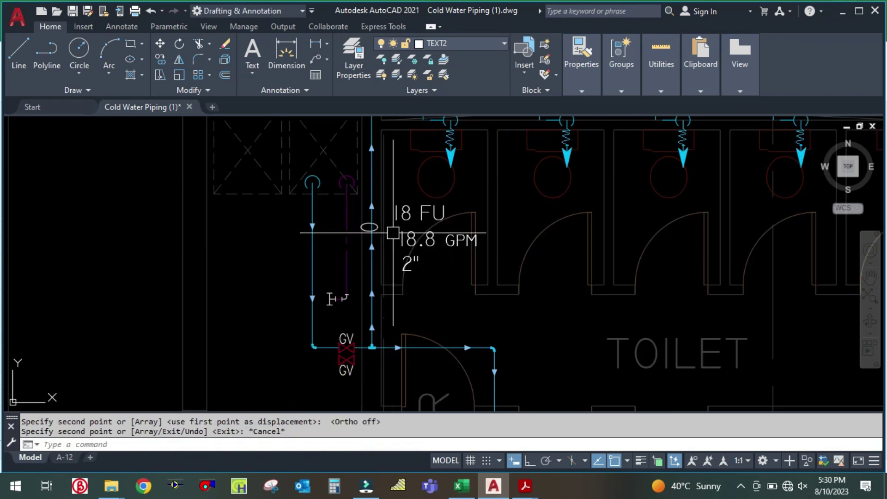
type("L")
key("Return")
scroll(370, 226, "up", 6)
left_click(321, 205)
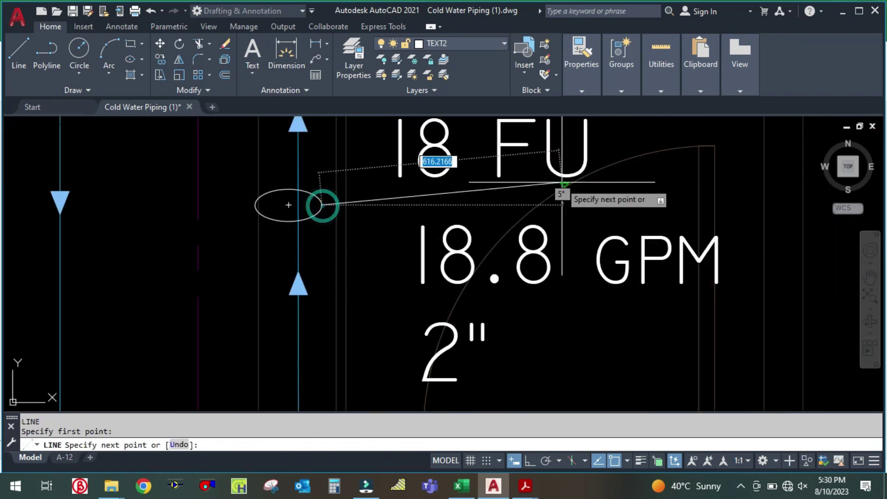
left_click(616, 208)
key("Escape")
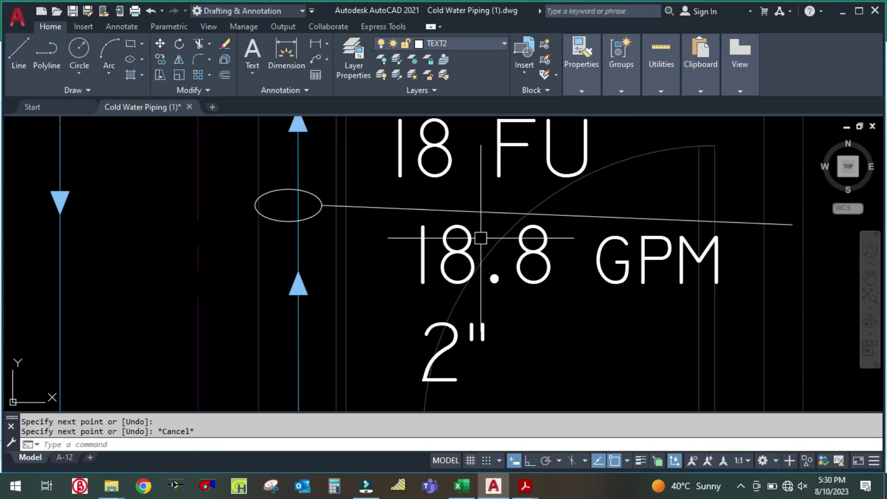
key("ctrl+z")
type("M")
key("Return")
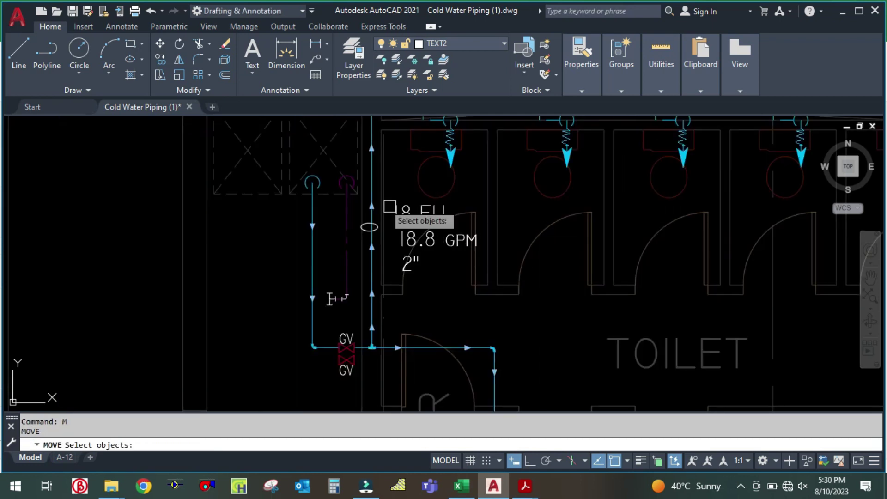
scroll(388, 206, "up", 4)
key("Escape")
- Draw a horizontal leader line about 1450 units long from the ellipse's right end through the copied label, with Ortho on
type("L")
key("Return")
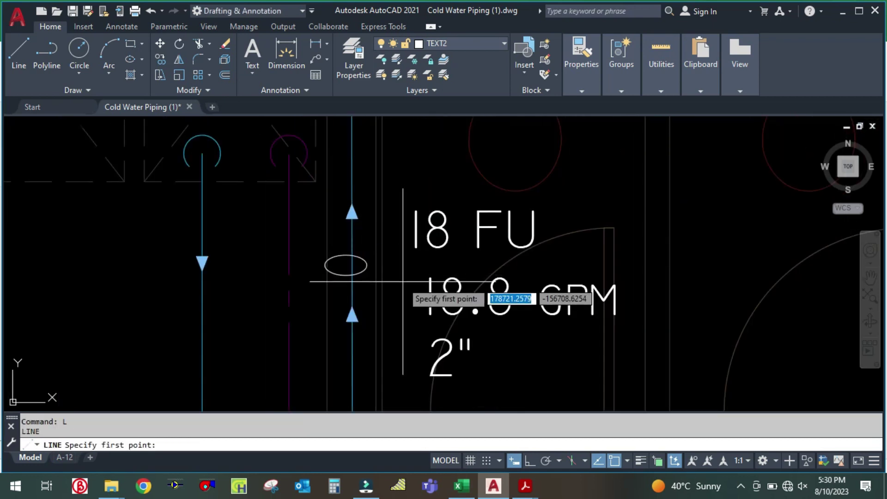
left_click(367, 265)
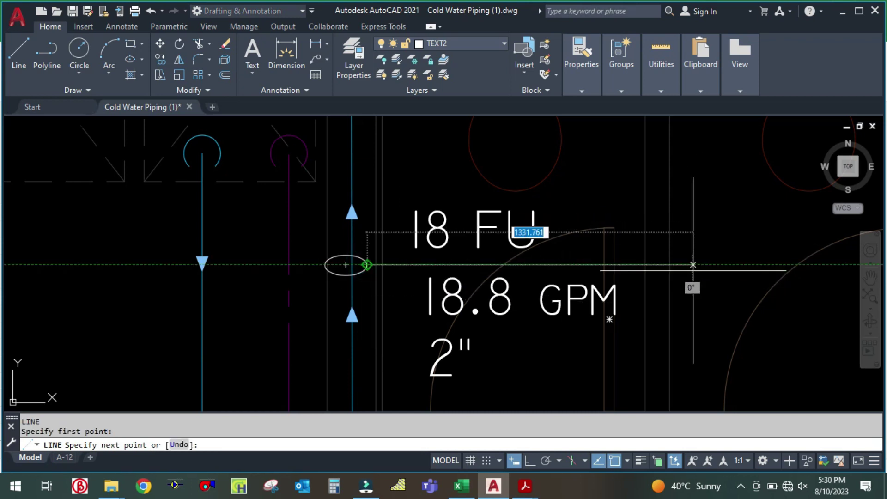
left_click(531, 461)
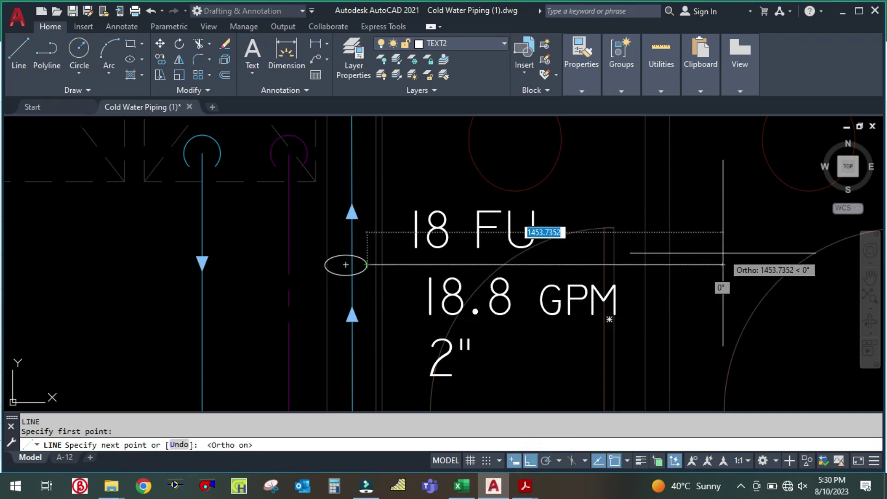
key("Escape")
- Review the pipe branch's fixtures, then switch to Excel and clear the bidet and lavatory entries in C13:F14 of the gravity cold water table
scroll(462, 267, "down", 2)
scroll(462, 267, "down", 3)
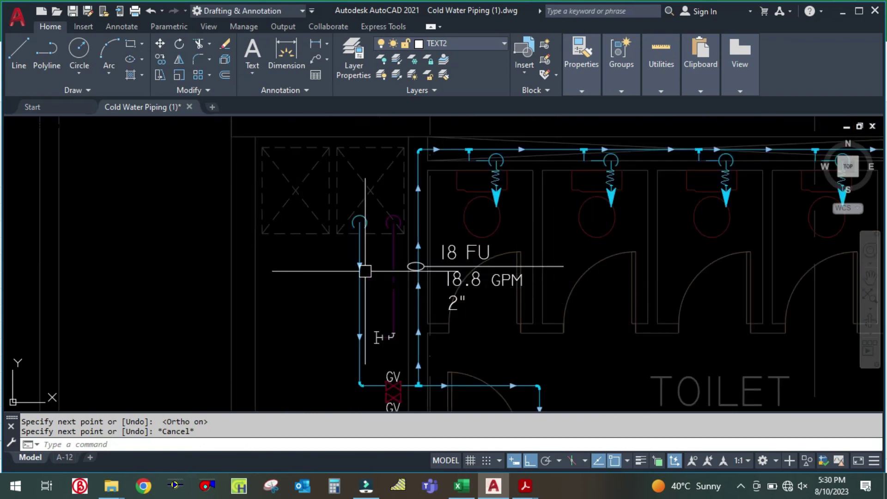
scroll(583, 222, "up", 2)
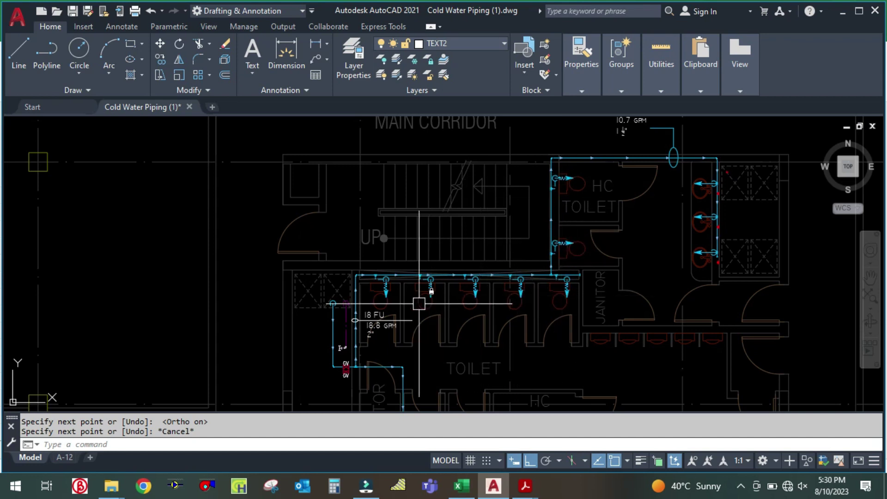
left_click(460, 495)
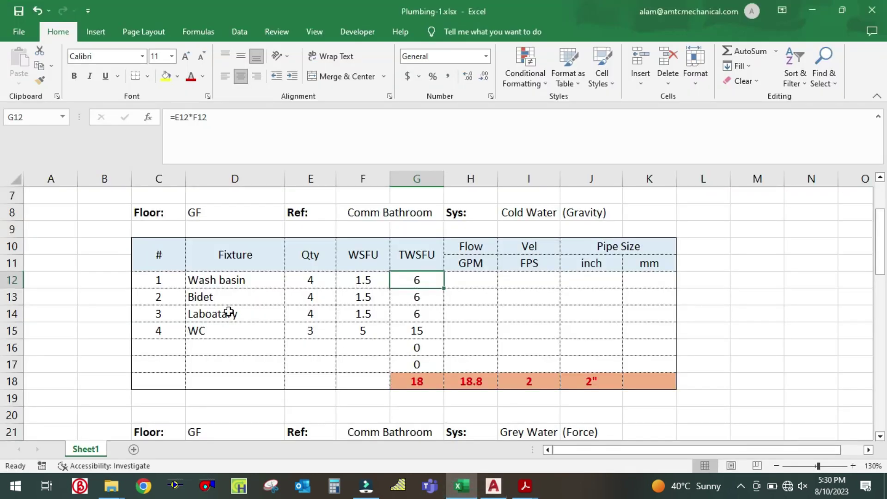
left_click_drag(210, 295, 232, 312)
left_click_drag(180, 305, 357, 313)
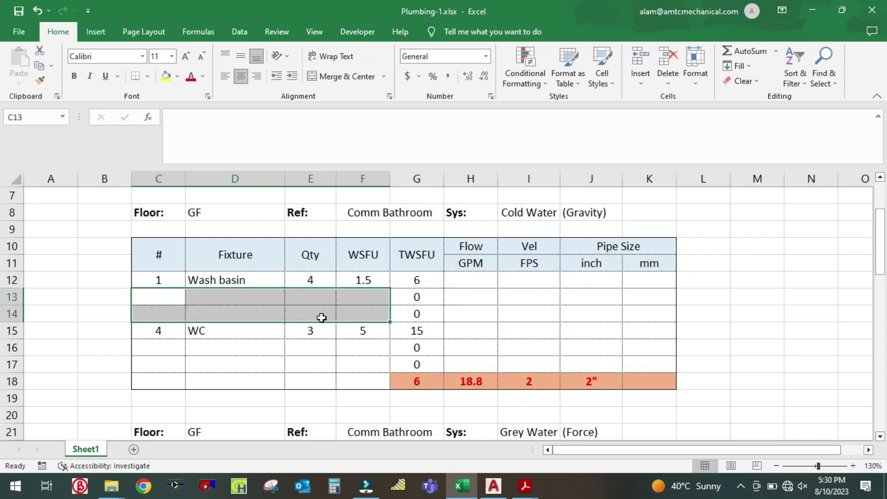
left_click(105, 346)
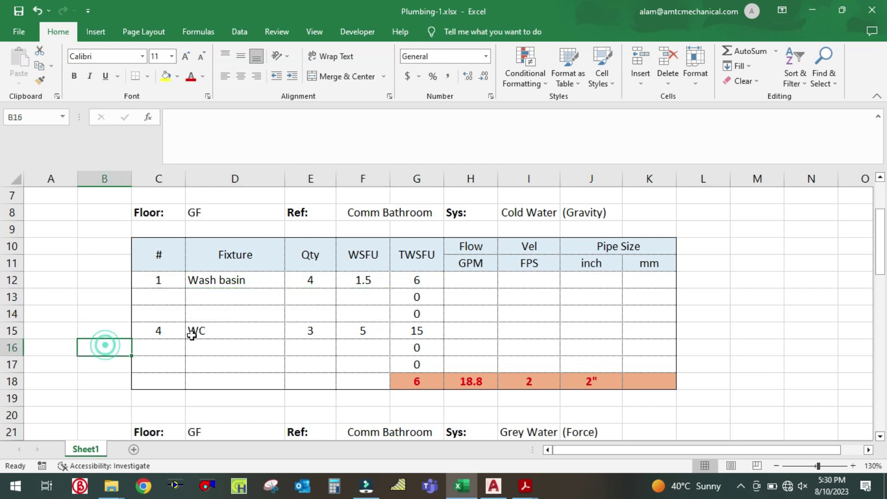
- Set the gravity cold water quantities to 7 WCs and 3 wash basins
left_click(308, 330)
type("7")
key("Return")
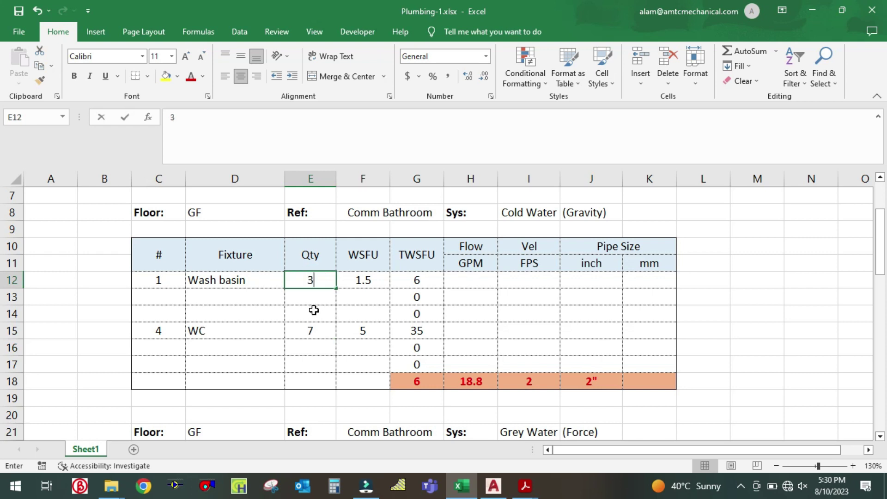
left_click(303, 365)
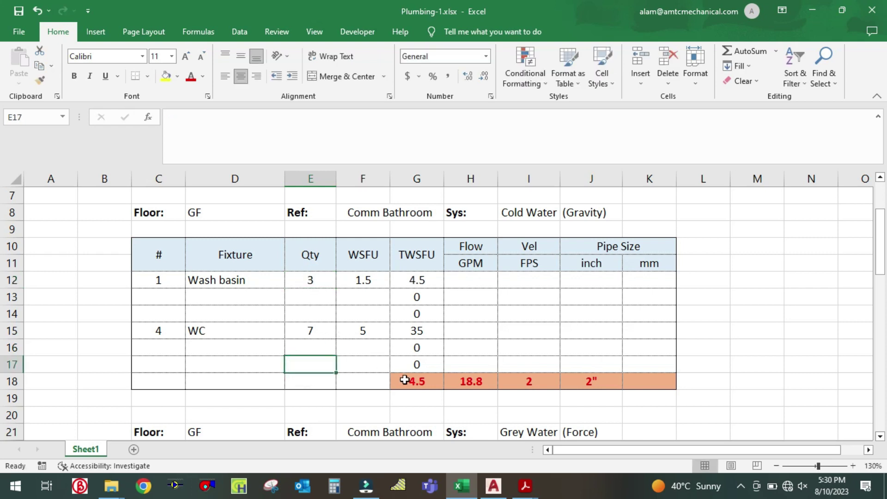
- Extend the TWSFU total formula in G18 of the gravity cold water table to sum G12:G17
double_click(419, 380)
key("Escape")
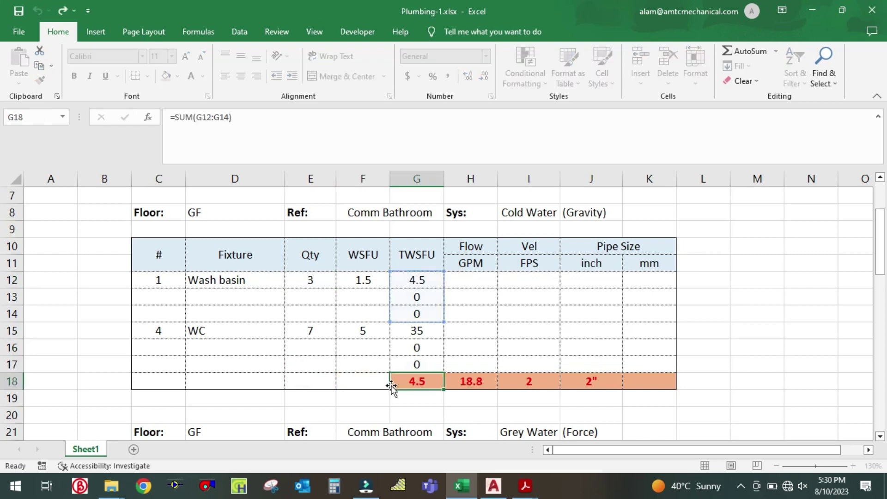
double_click(420, 382)
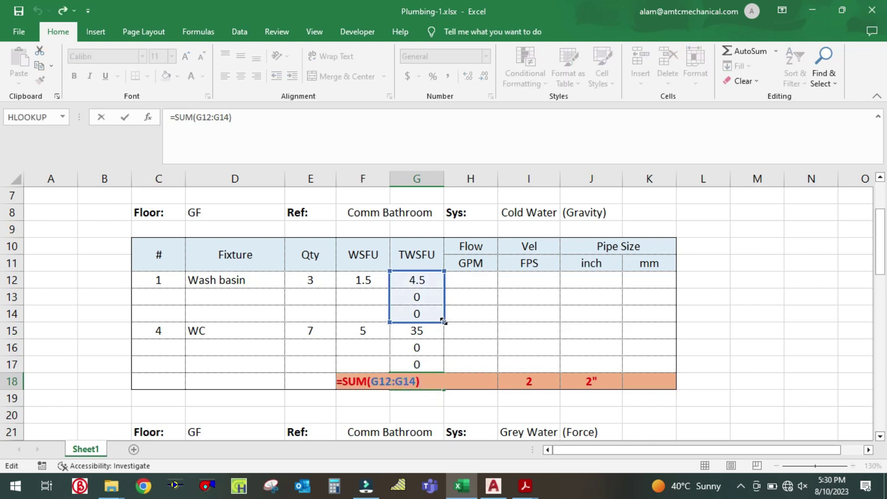
left_click_drag(442, 321, 454, 365)
key("Tab")
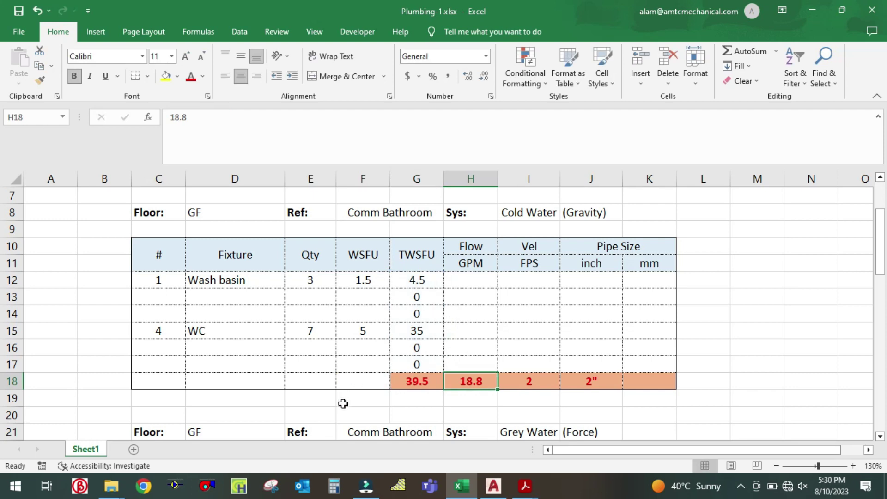
left_click(411, 381)
left_click(733, 315)
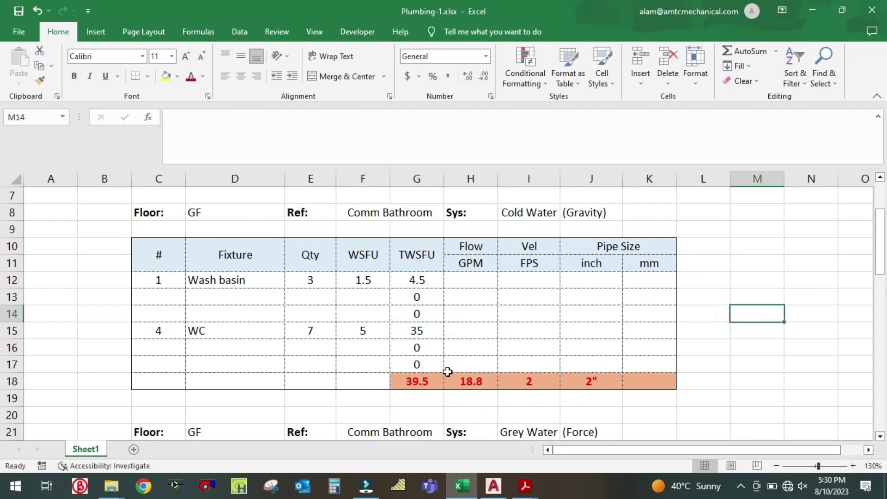
double_click(424, 383)
key("Escape")
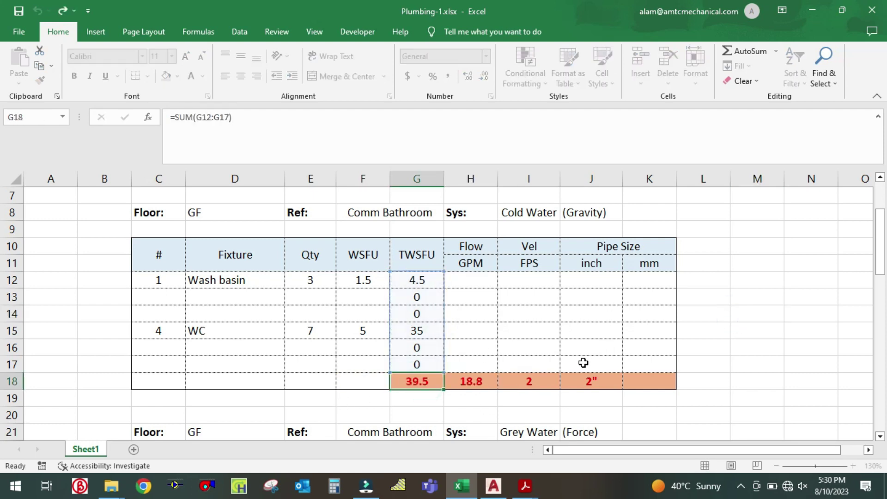
- Switch to Pipe Sizing-01.pdf in Acrobat and highlight the 40 fixture unit load and its 26.3 GPM demand in the table
left_click(535, 490)
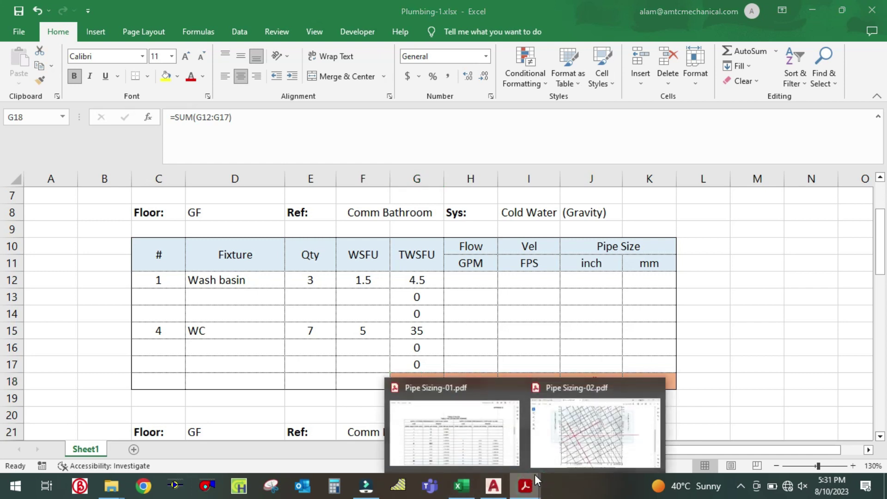
left_click(479, 415)
scroll(257, 278, "down", 7)
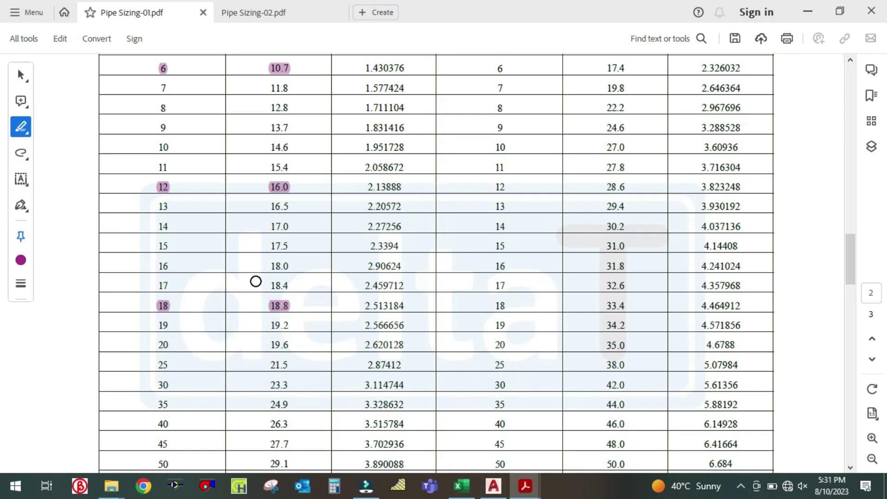
scroll(171, 311, "down", 1)
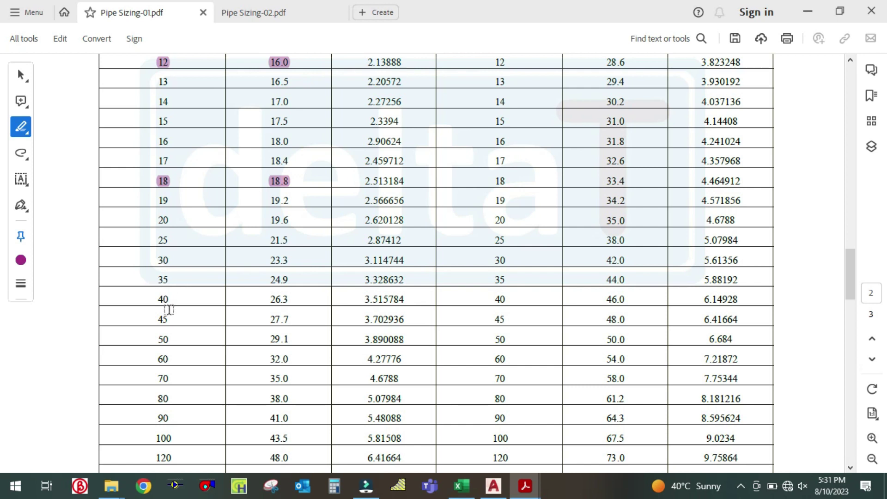
left_click_drag(160, 299, 175, 300)
left_click_drag(259, 299, 286, 299)
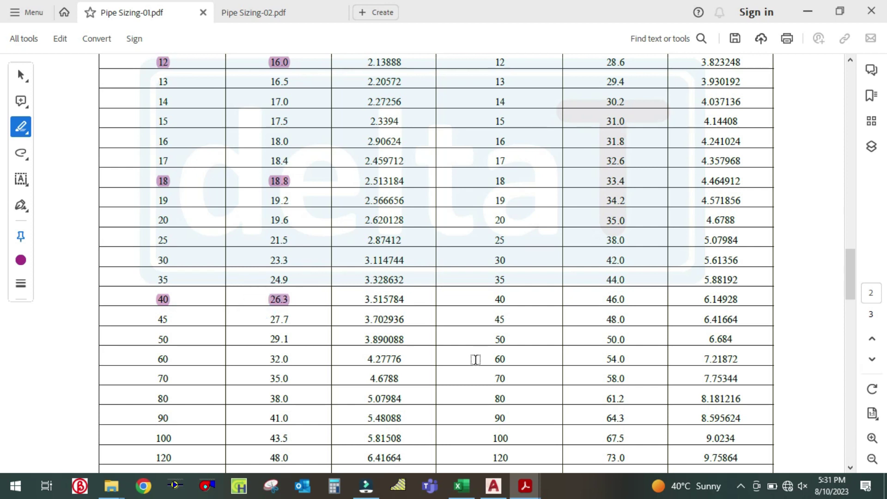
- Switch back to Excel and set the gravity cold water flow in H18 to 26.3 GPM
left_click(466, 485)
left_click(473, 384)
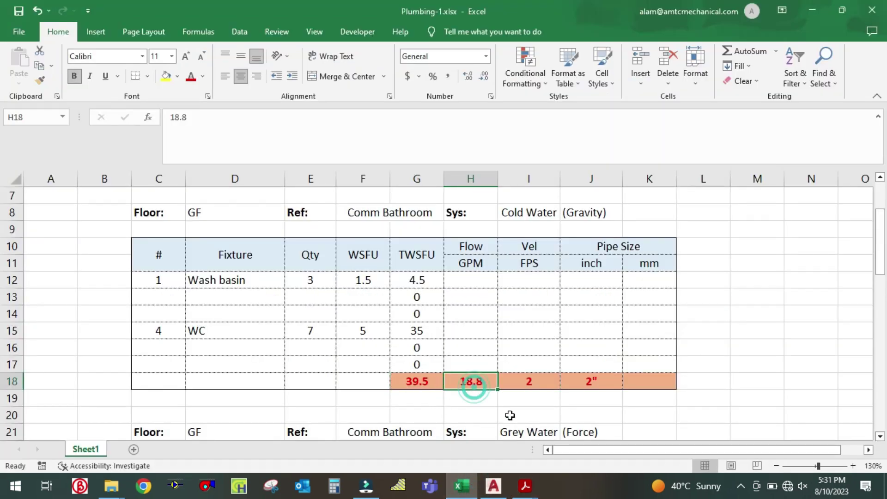
type("26.3")
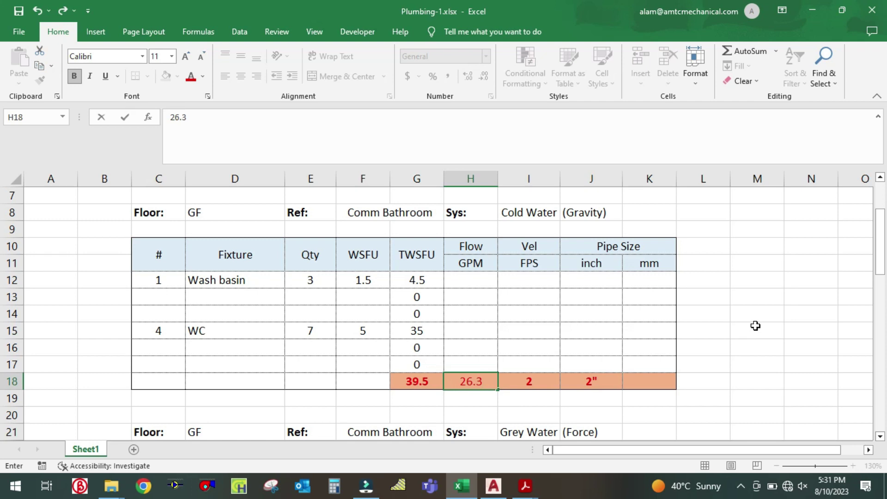
left_click(755, 326)
- On the Pipe Sizing-02.pdf chart, move the horizontal red line to about 26 GPM and the diameter line to its crossing with 2 fps
left_click(525, 485)
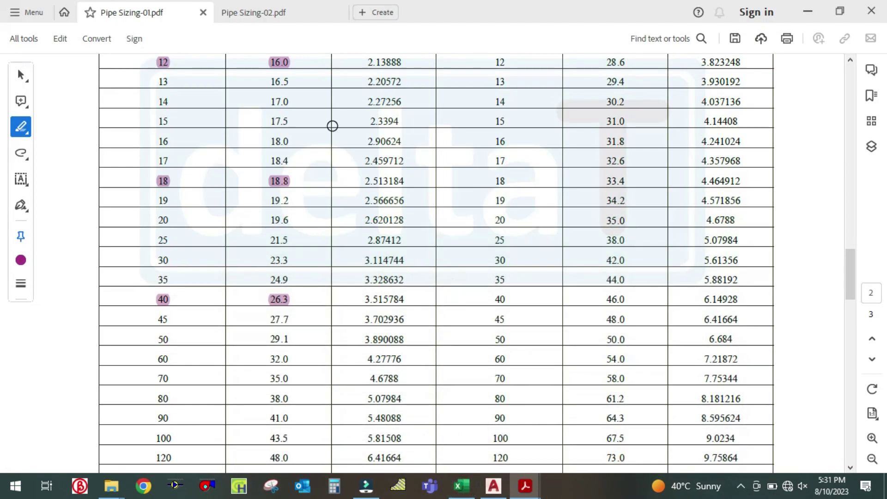
left_click(249, 12)
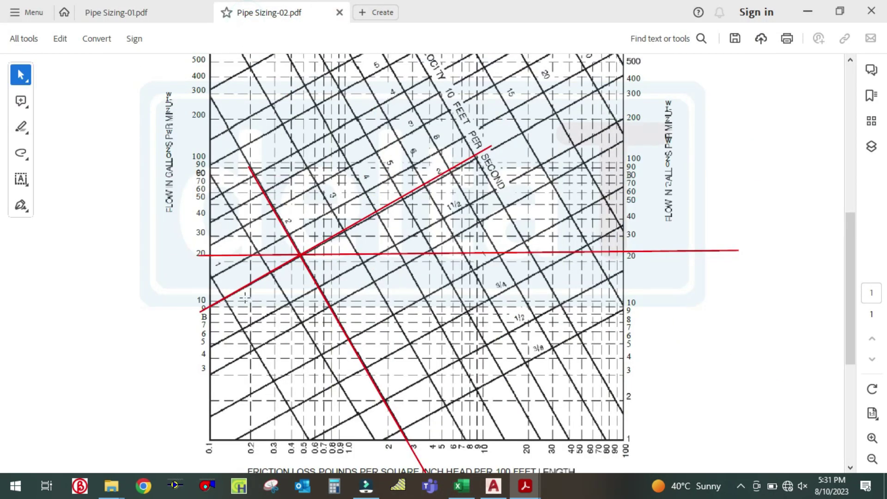
scroll(245, 297, "down", 3)
scroll(232, 273, "up", 5)
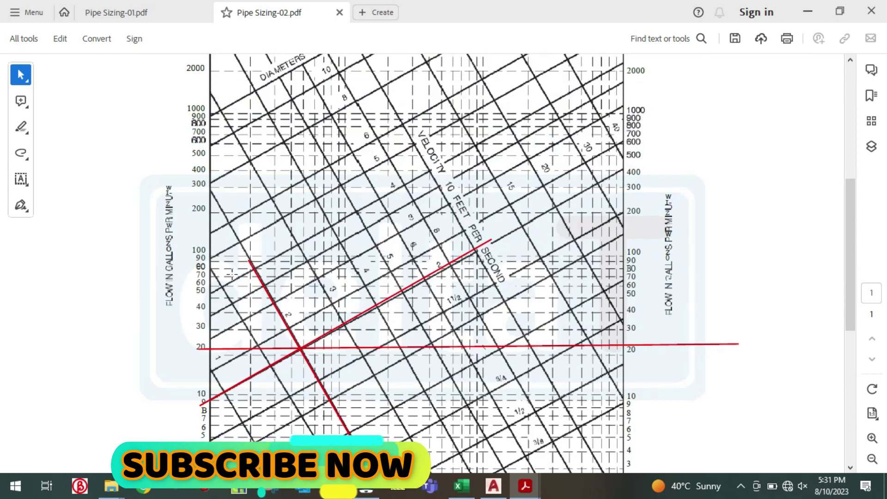
scroll(232, 274, "down", 3)
left_click_drag(240, 255, 239, 238)
left_click_drag(291, 260, 276, 244)
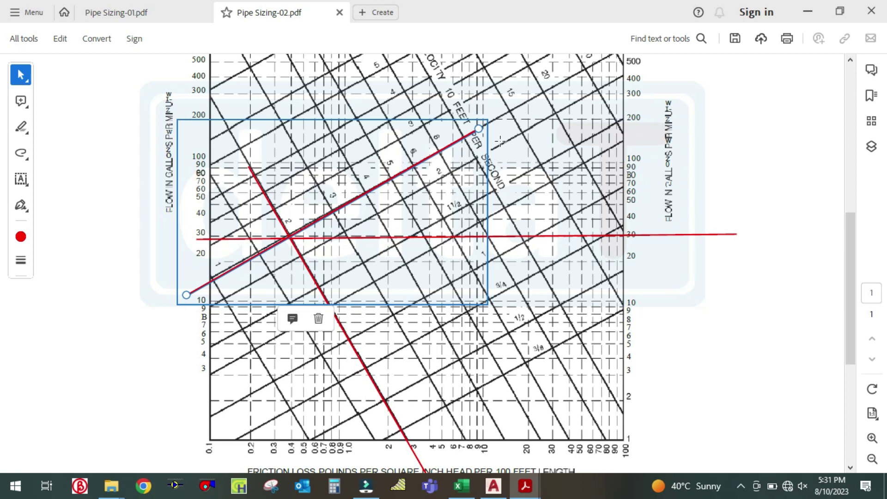
scroll(432, 142, "up", 1)
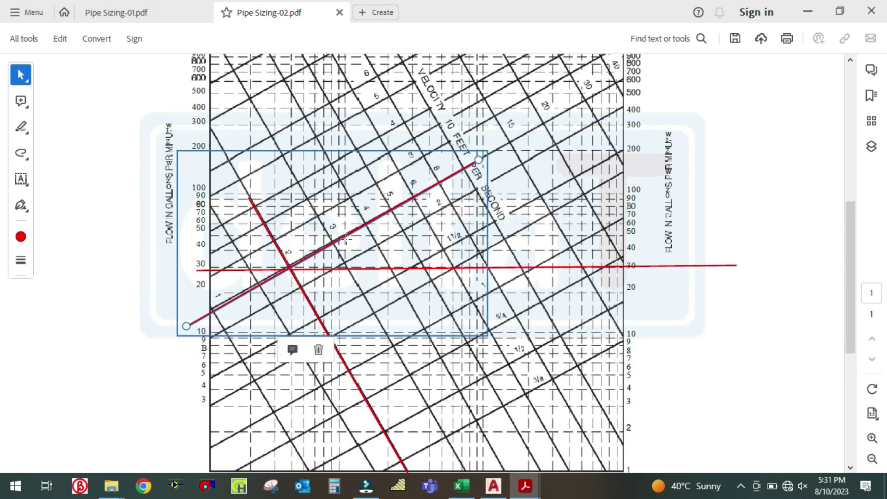
- Switch to Excel and set the gravity cold water pipe size in J18 to 2 1/2"
key("alt+Tab")
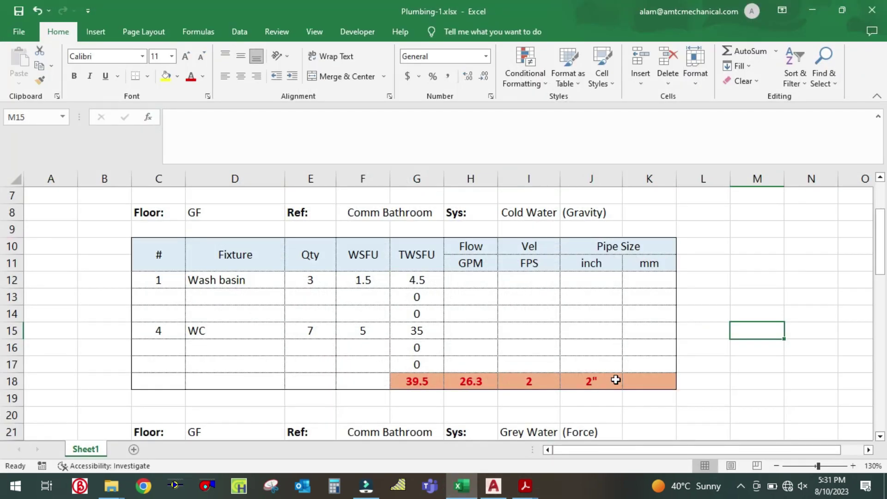
left_click(616, 380)
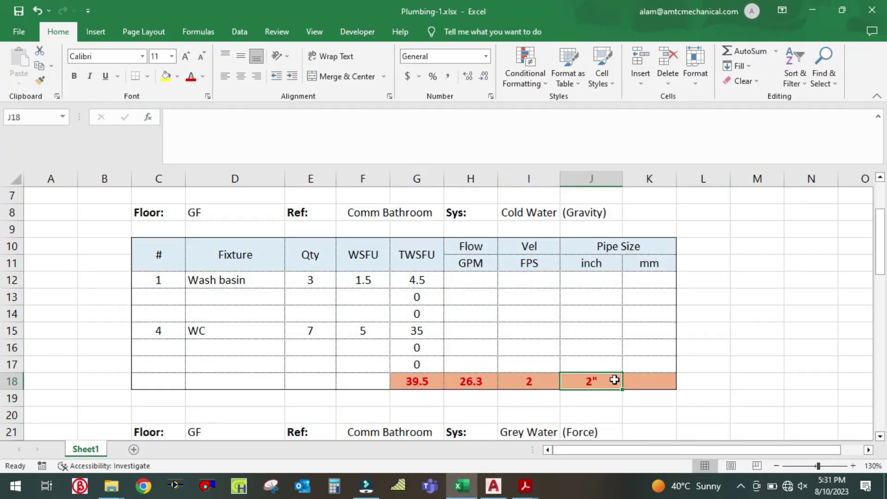
double_click(616, 379)
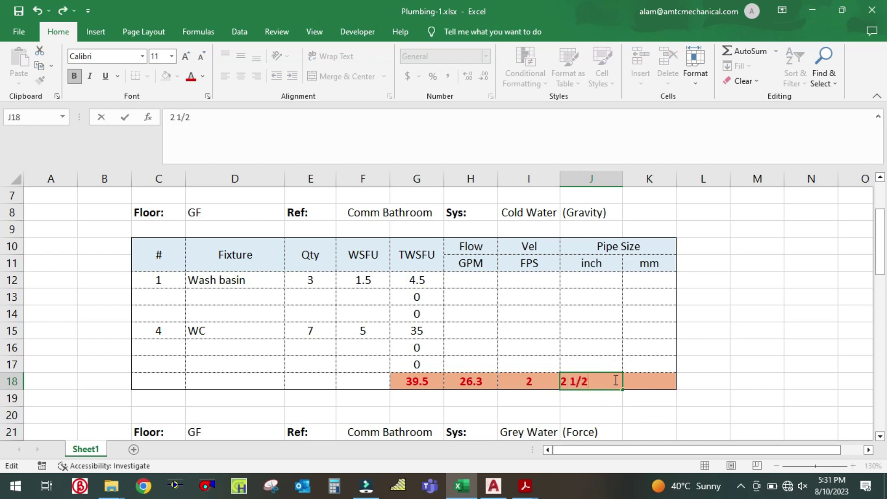
left_click(741, 332)
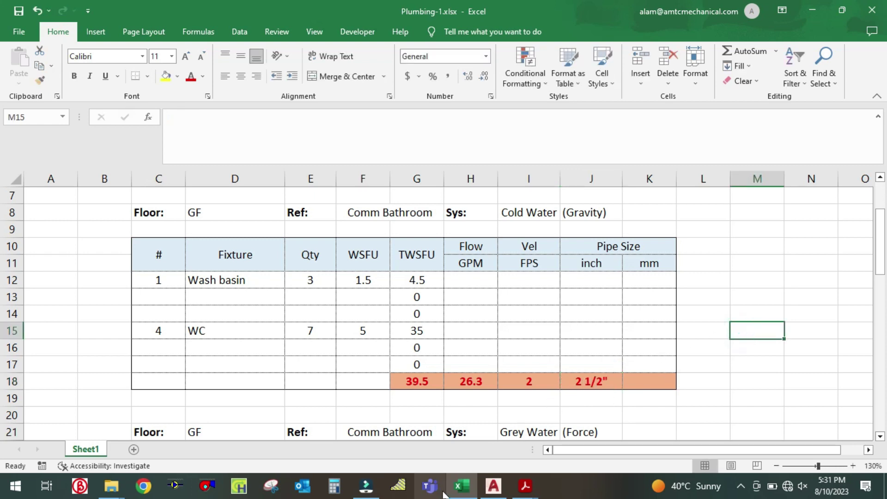
- Switch to AutoCAD and change the fixture unit text above the new leader line to 39.5 FU
left_click(493, 487)
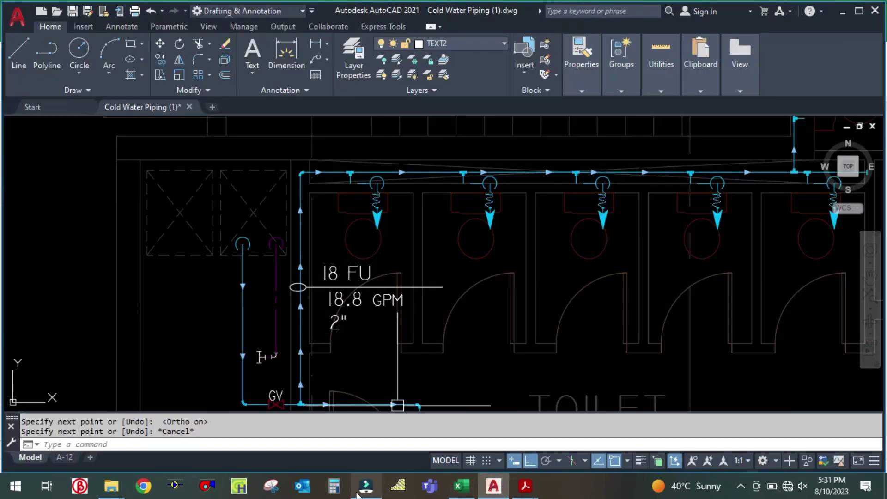
left_click(467, 486)
left_click(468, 486)
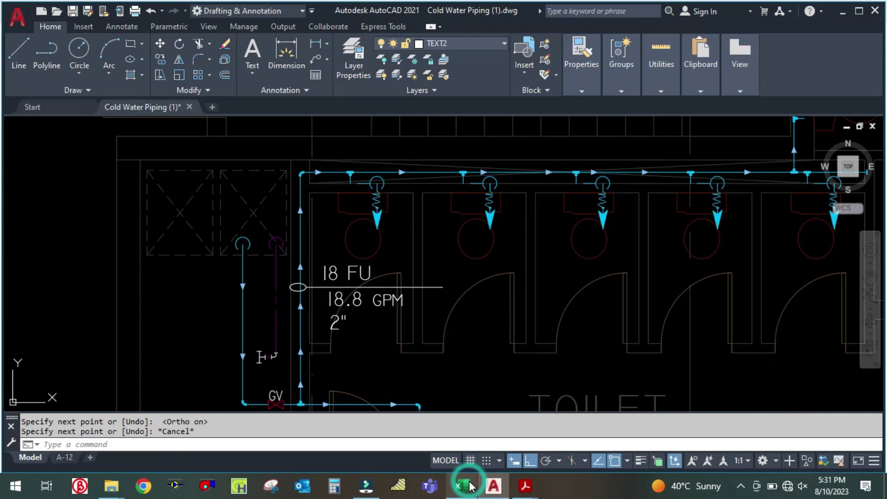
double_click(337, 272)
double_click(333, 269)
key("Delete")
type("39")
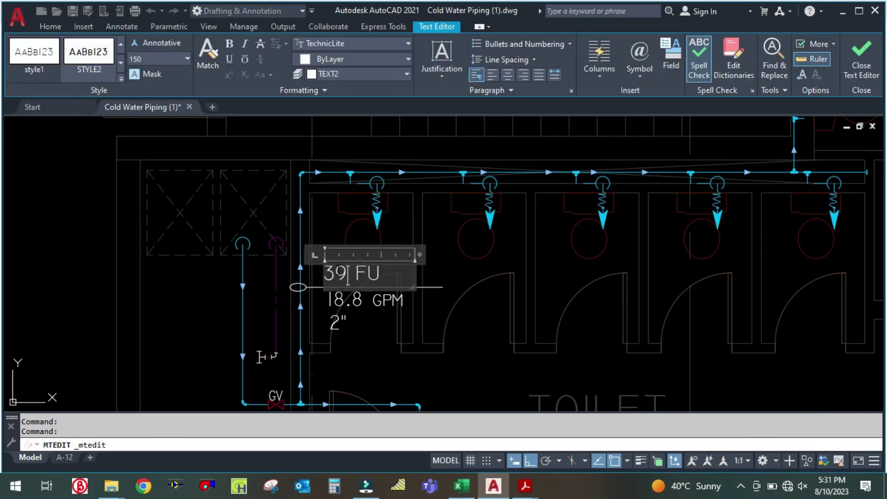
type(".5")
key("Escape")
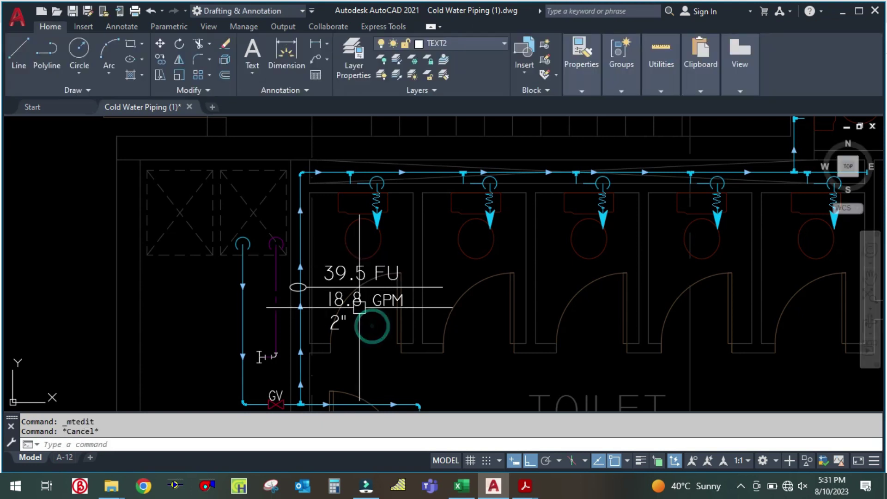
- Change the text below the same leader line to 26 GPM and 2 1/2"
double_click(344, 300)
double_click(352, 299)
key("Delete")
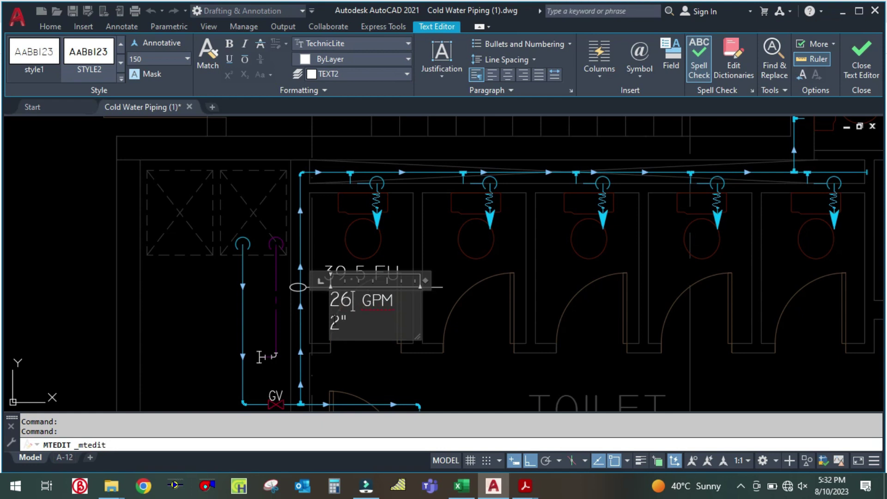
left_click(337, 319)
left_click(432, 337)
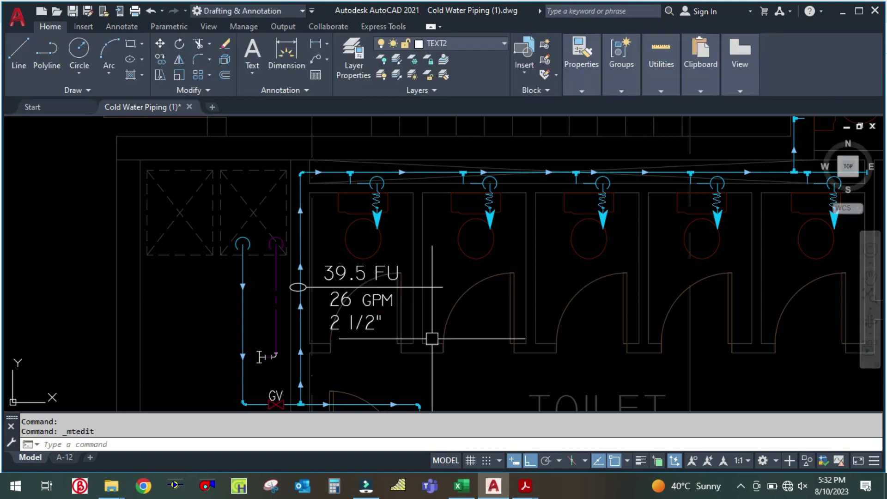
- Review the labelled gravity cold water branches around the toilets, from the supply riser and gate valves to the fixtures
scroll(433, 259, "down", 4)
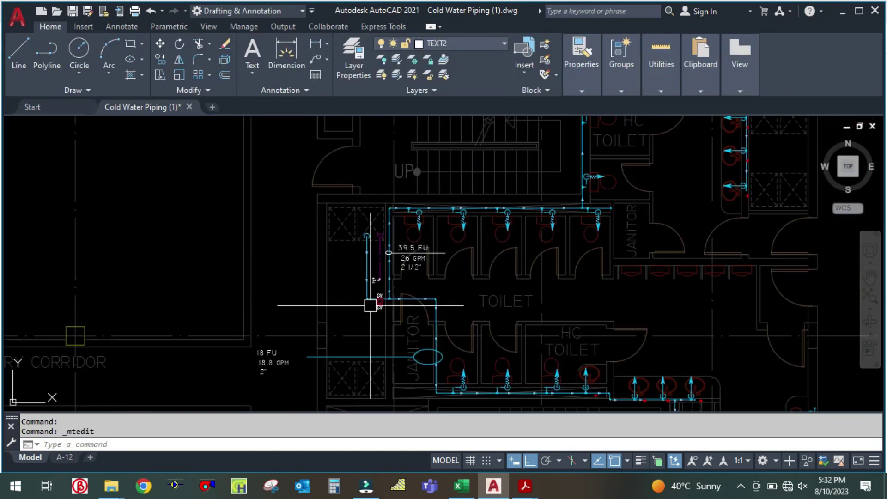
scroll(378, 272, "down", 4)
scroll(449, 278, "up", 4)
scroll(420, 263, "down", 2)
scroll(319, 230, "up", 2)
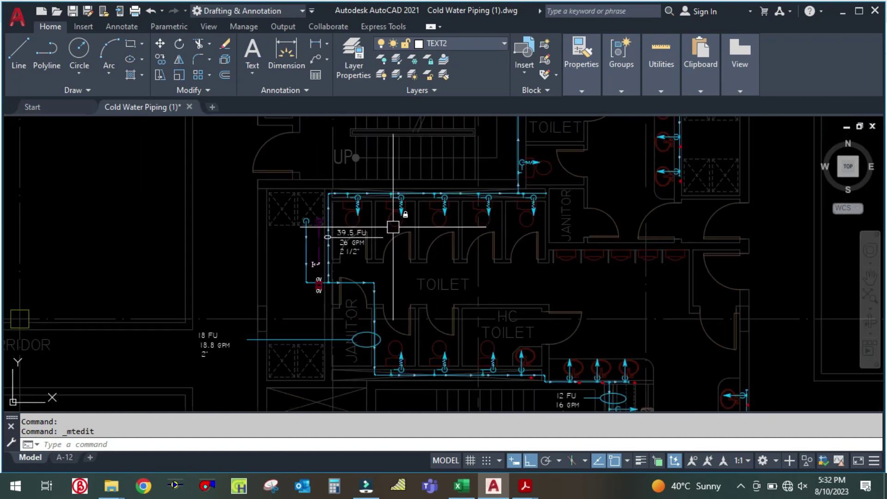
mouse_move(394, 227)
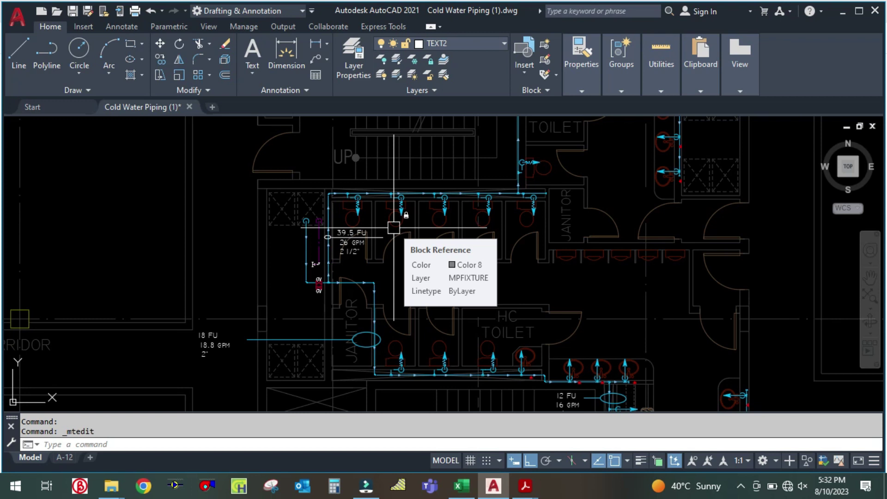
scroll(291, 251, "up", 2)
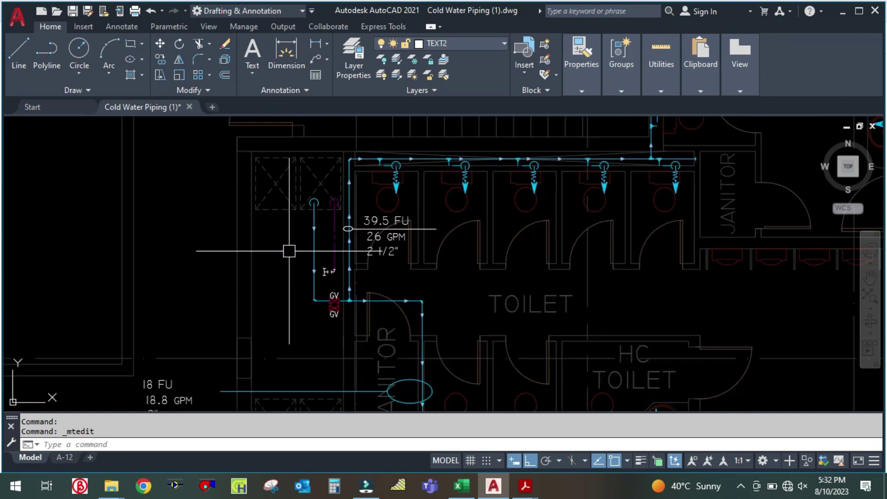